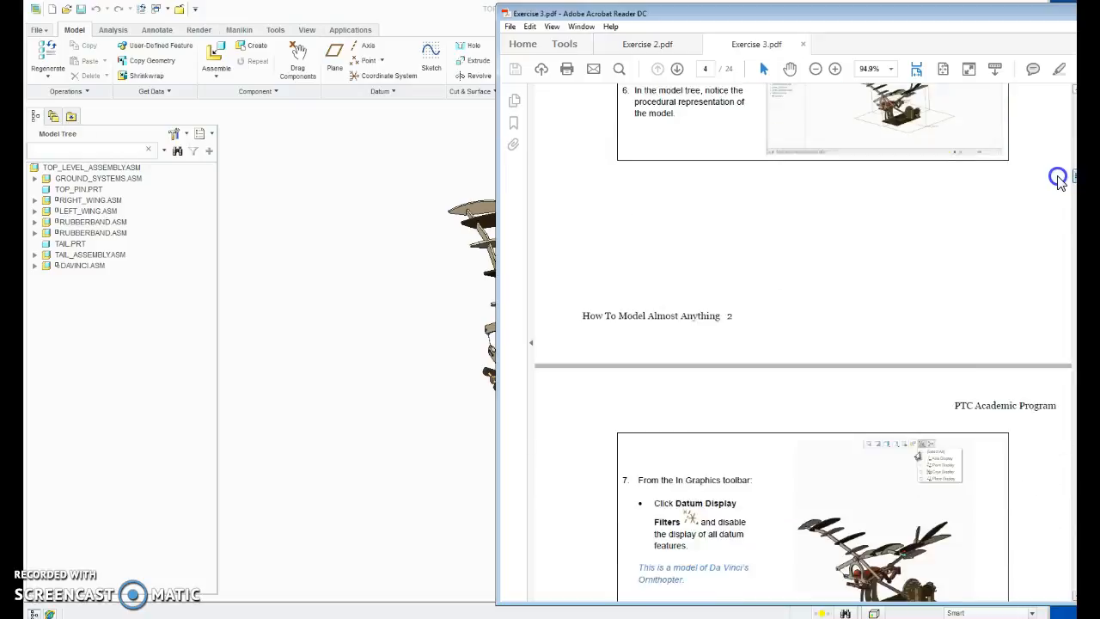
Step: Read through the Exercise 3 PDF up to step 11, returning to steps 7 to 9 on datum display and volume measurement
scroll(1060, 215, "down", 1)
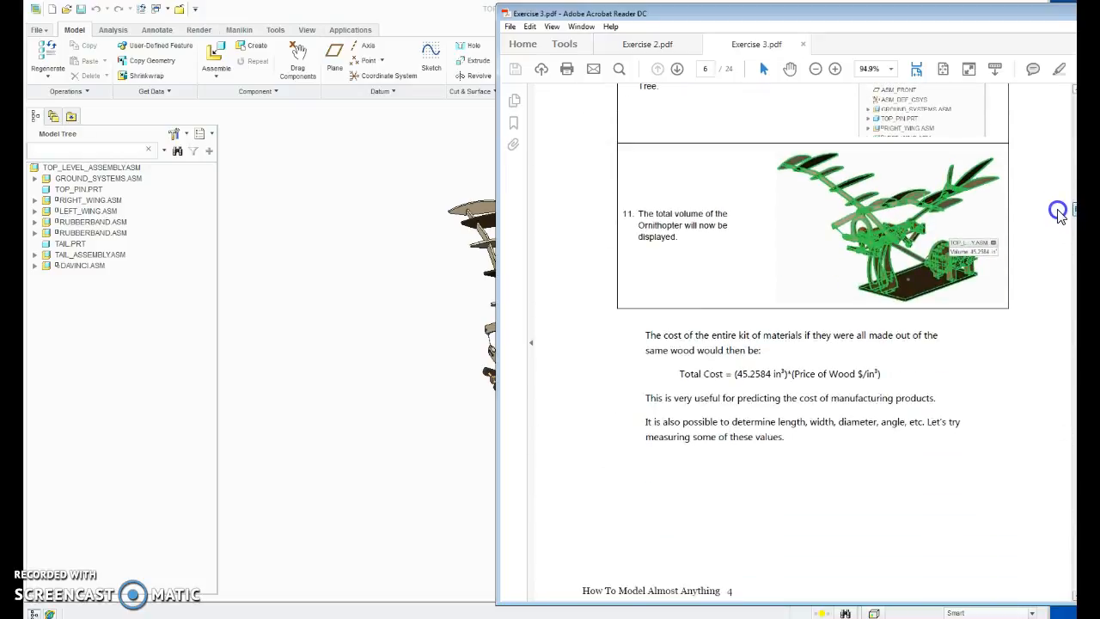
scroll(1060, 215, "down", 1)
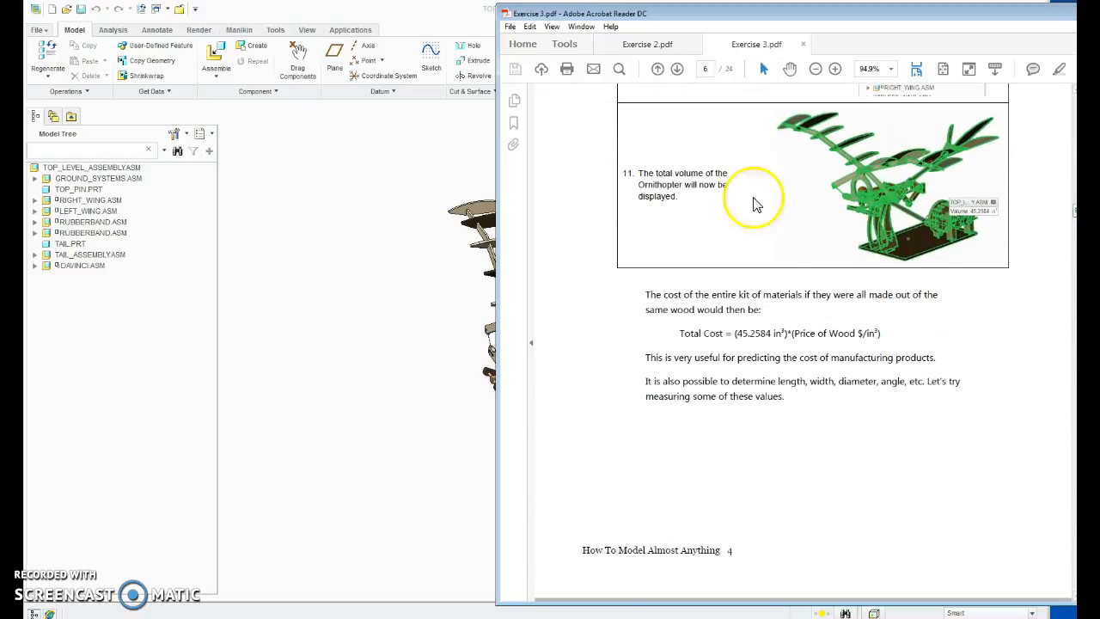
scroll(766, 223, "up", 5)
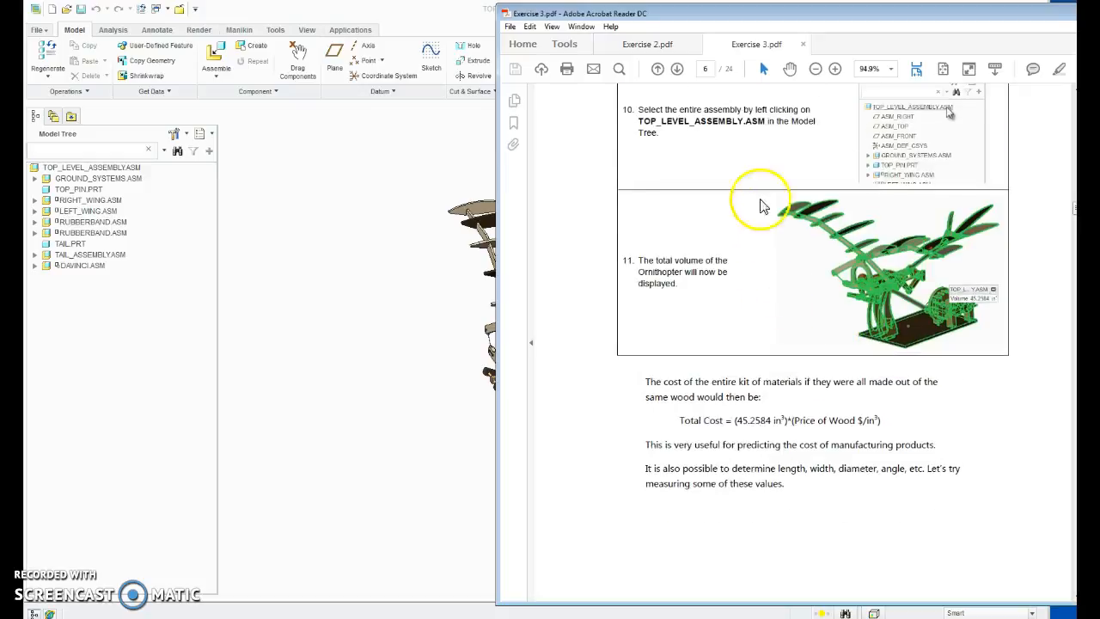
scroll(774, 225, "up", 12)
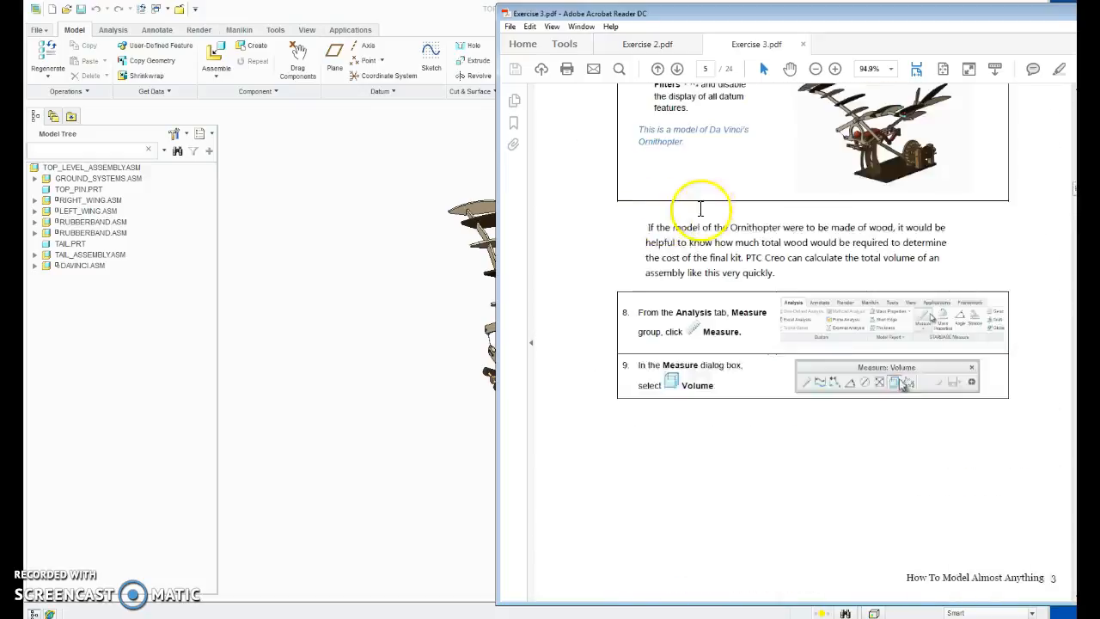
scroll(778, 238, "up", 2)
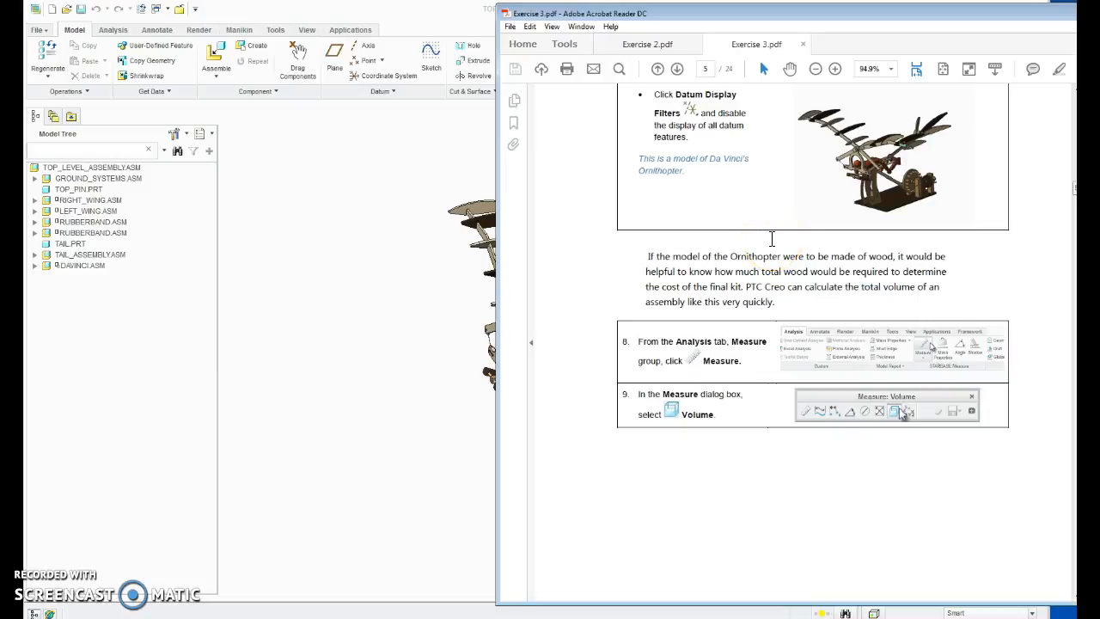
scroll(778, 249, "up", 2)
scroll(778, 255, "down", 3)
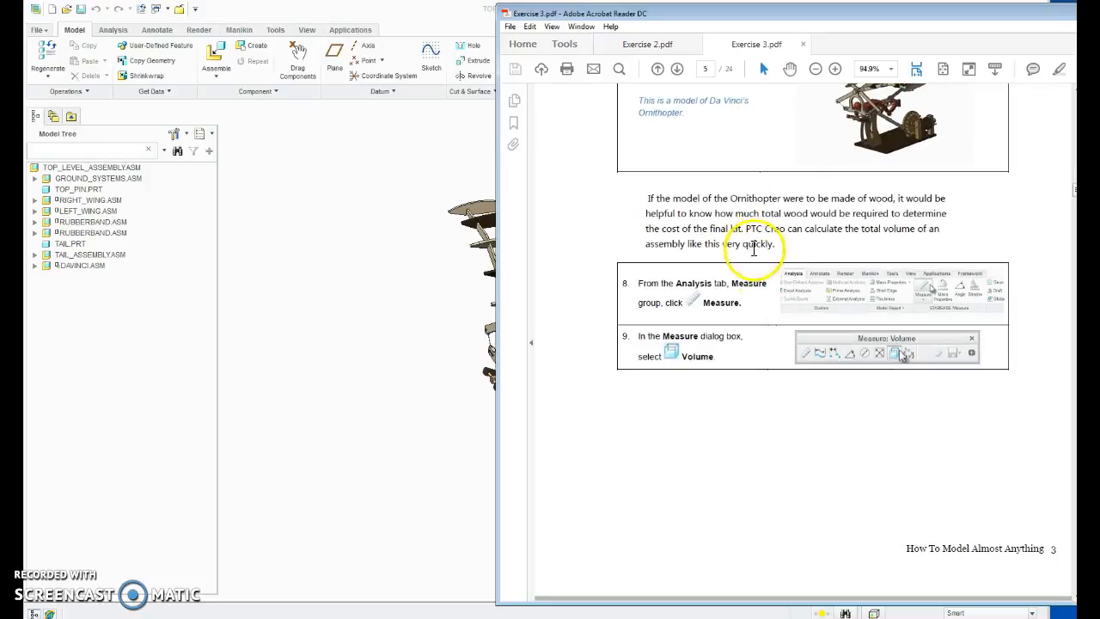
scroll(787, 251, "down", 2)
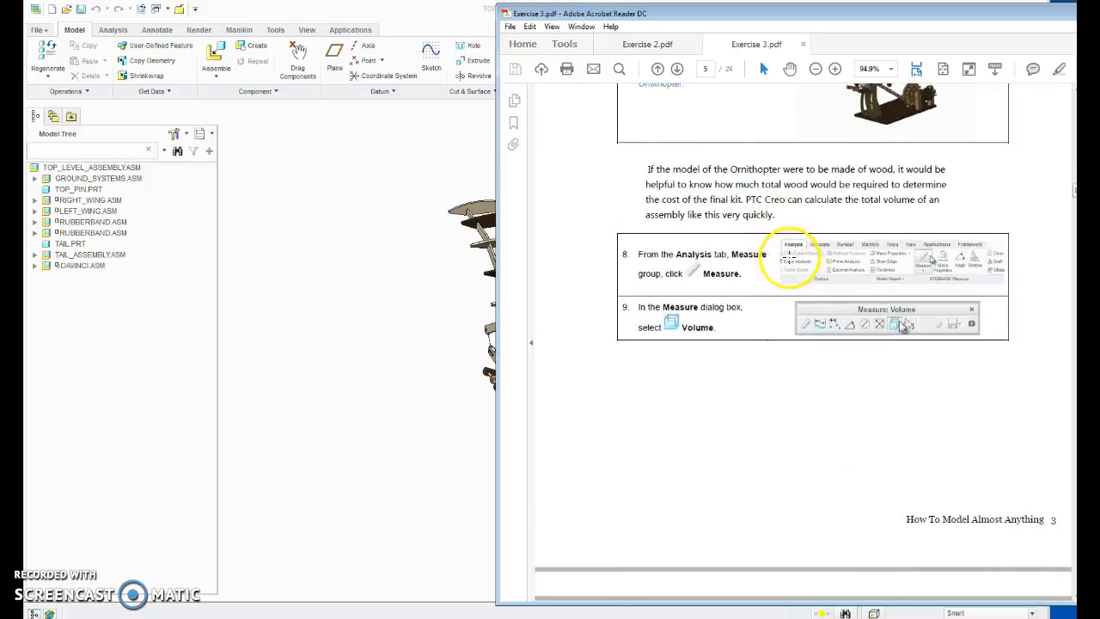
scroll(786, 251, "up", 3)
scroll(947, 199, "up", 3)
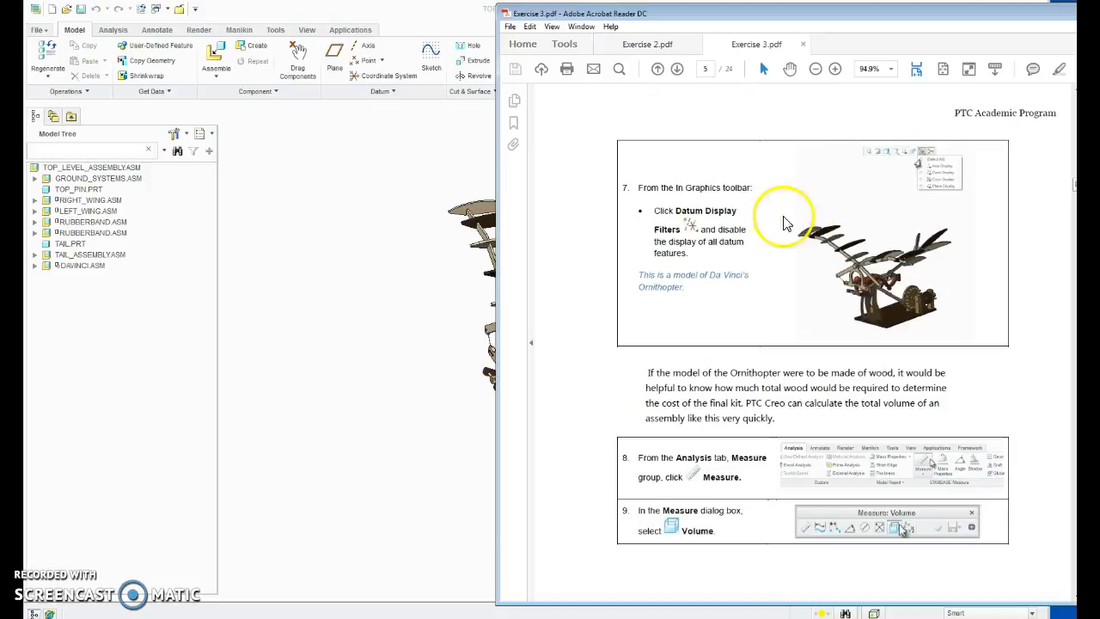
Step: Switch to Creo Parametric and try moving the ornithopter's crank handle at the end of the gear shaft
left_click(414, 17)
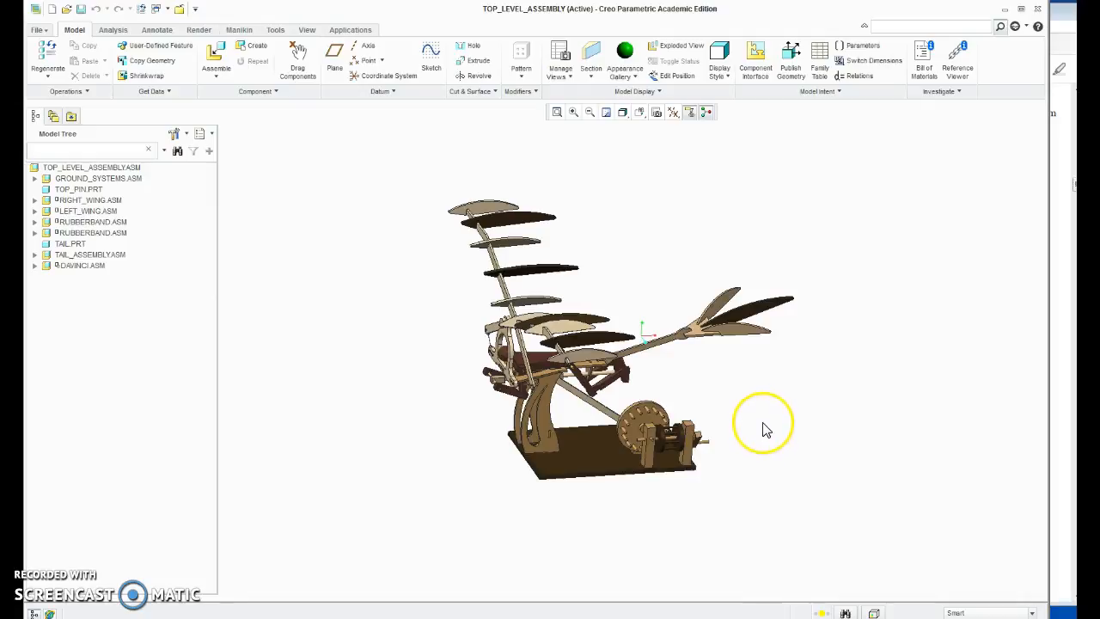
left_click(703, 439)
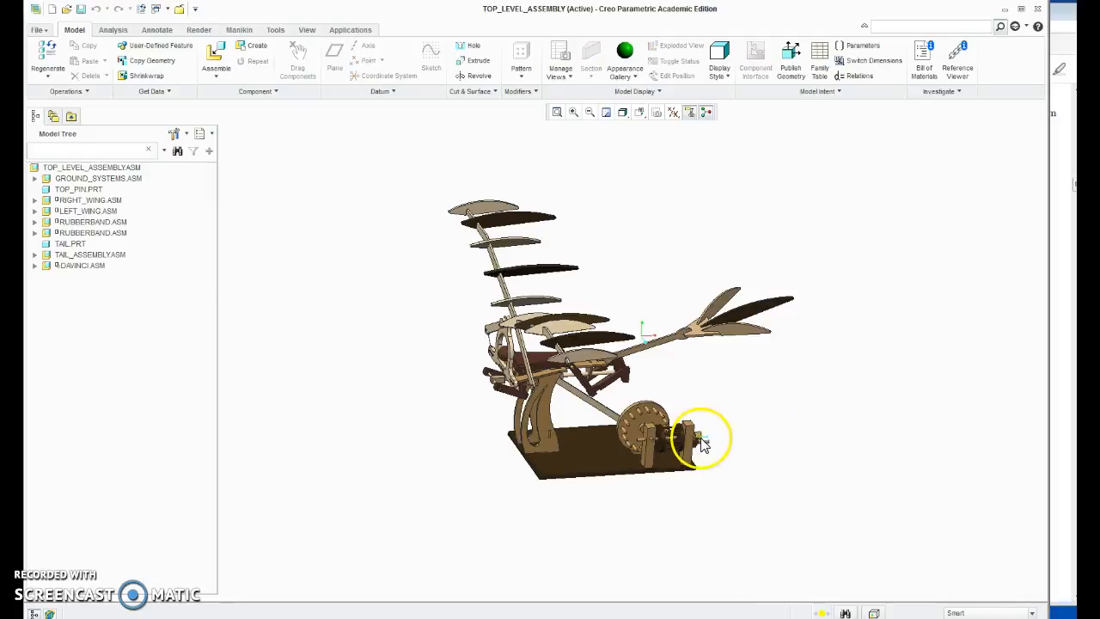
mouse_move(706, 437)
left_mouse_down("ctrl+alt")
mouse_move(710, 416)
mouse_move(712, 438)
left_mouse_up("ctrl+alt")
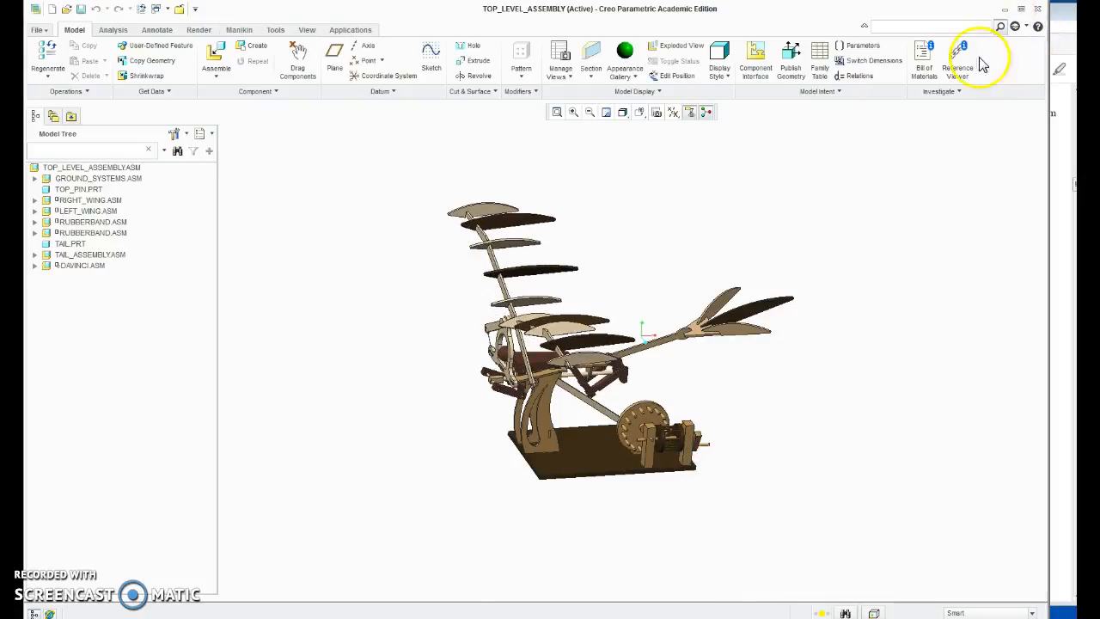
Step: Check steps 8 and 9 in the Exercise 3 PDF and measure the volume of the whole TOP_LEVEL_ASSEMBLY.ASM in Creo Parametric
left_click(1057, 24)
scroll(739, 305, "down", 3)
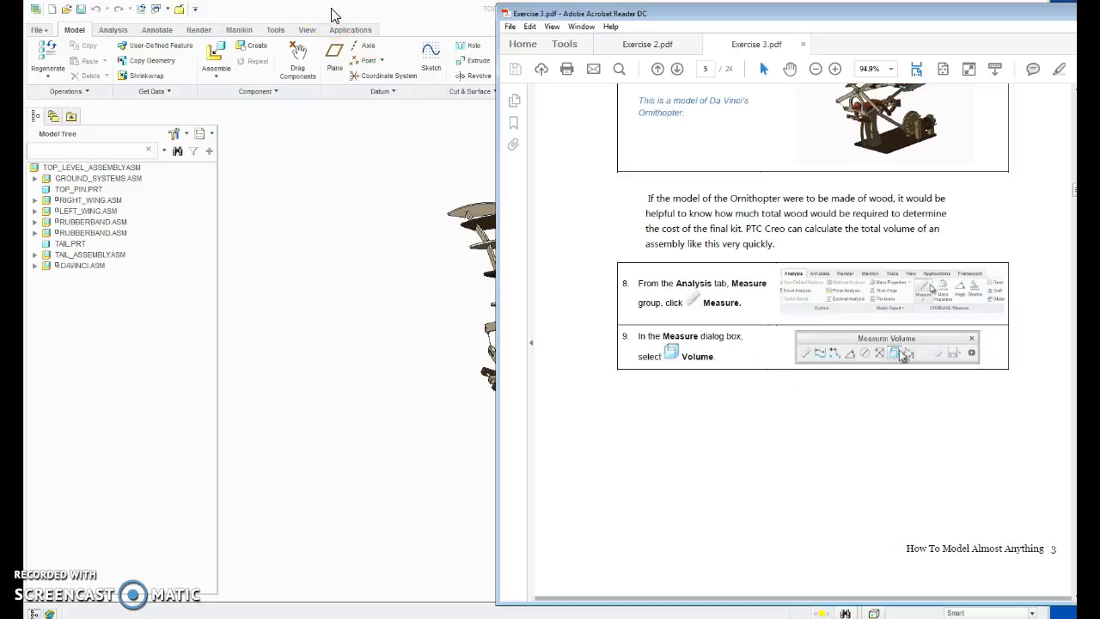
left_click(680, 291)
left_click(113, 30)
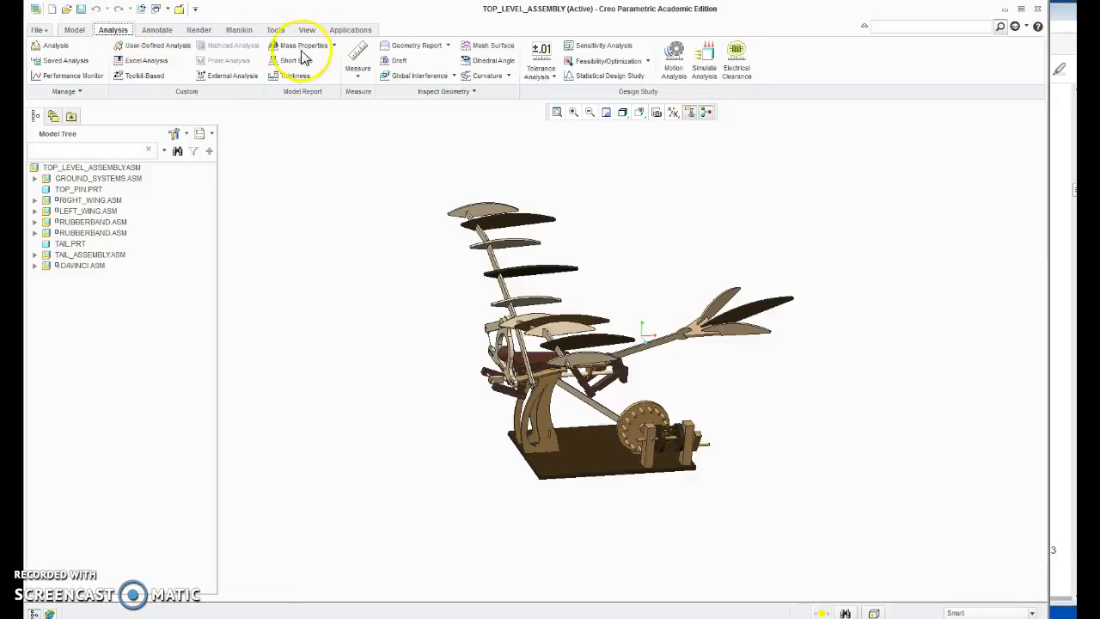
left_click(358, 76)
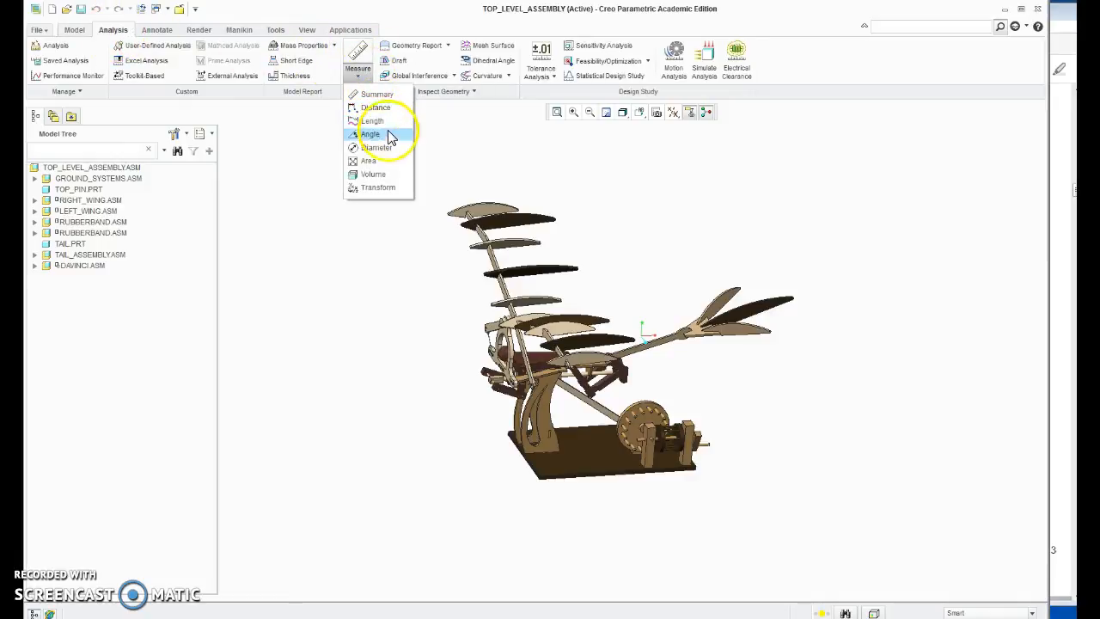
left_click(391, 177)
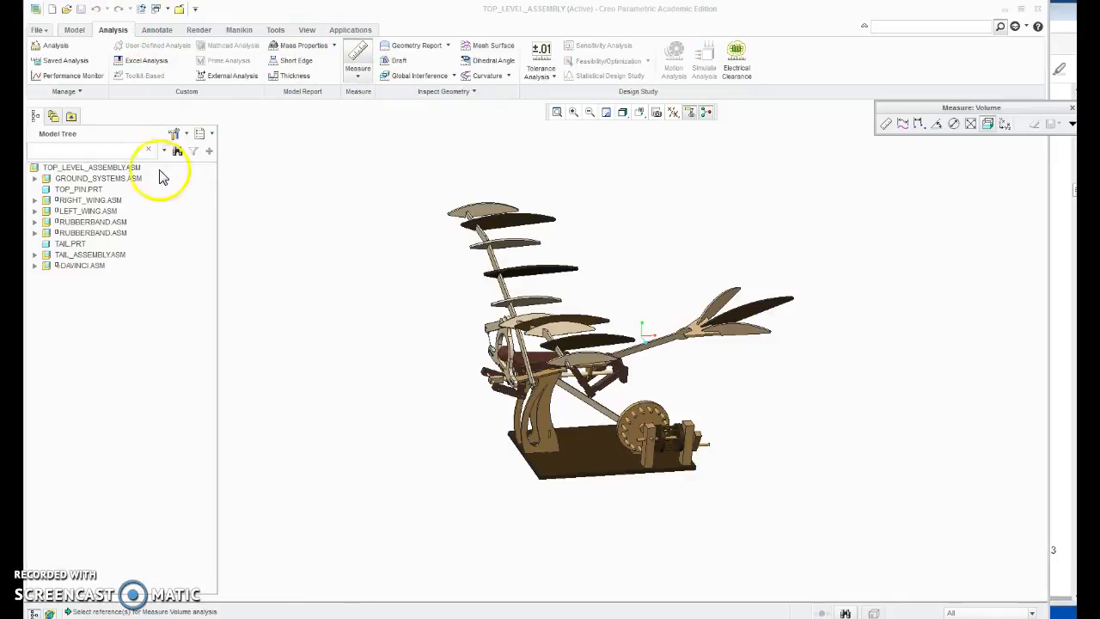
left_click(127, 170)
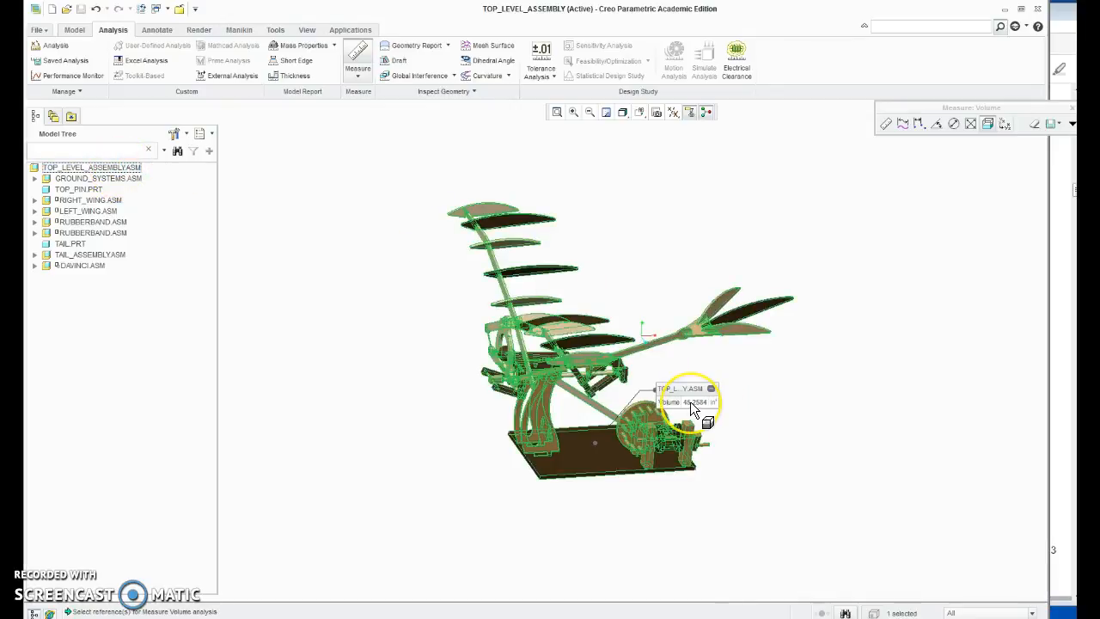
left_click(695, 372)
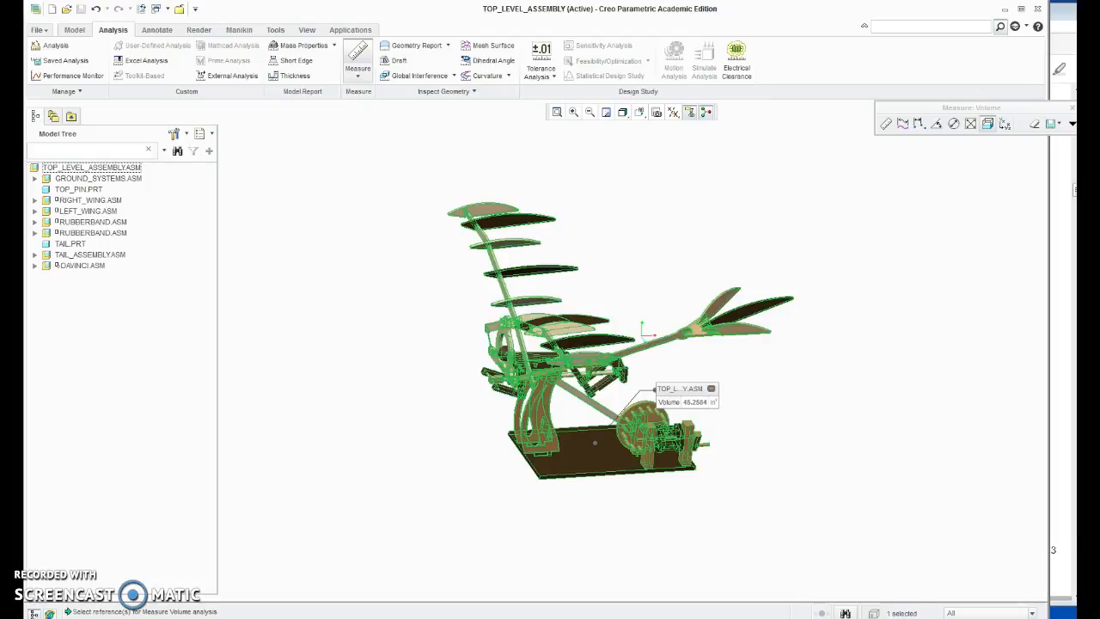
Step: Switch to the Exercise 3 PDF and read steps 10 to 15, covering the total volume, length and angle measurements
left_click(1066, 21)
scroll(756, 258, "down", 3)
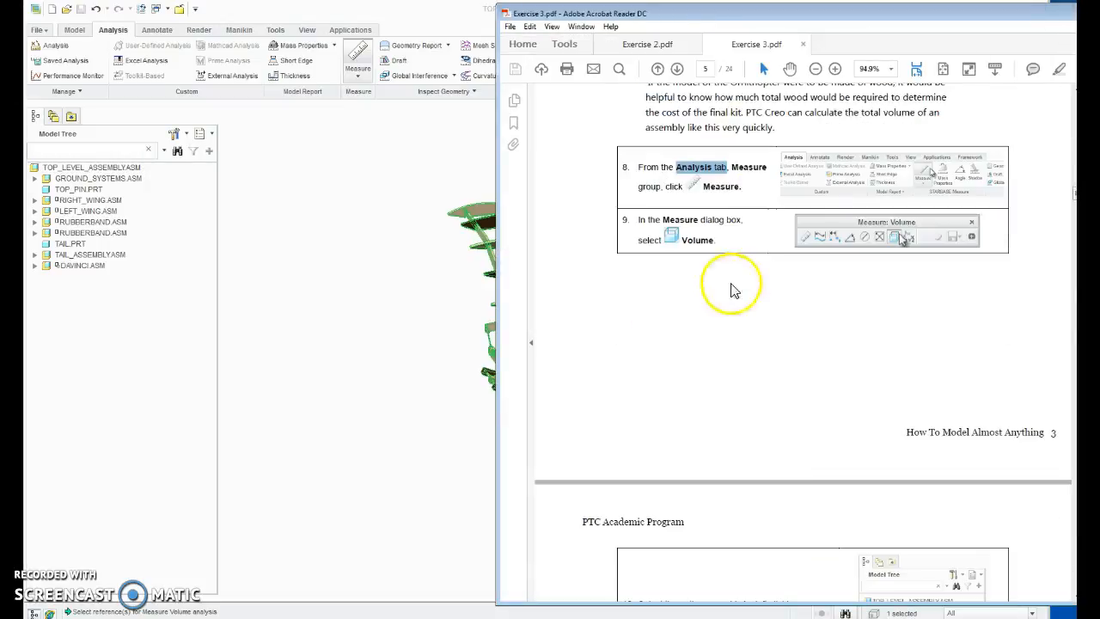
scroll(756, 240, "down", 3)
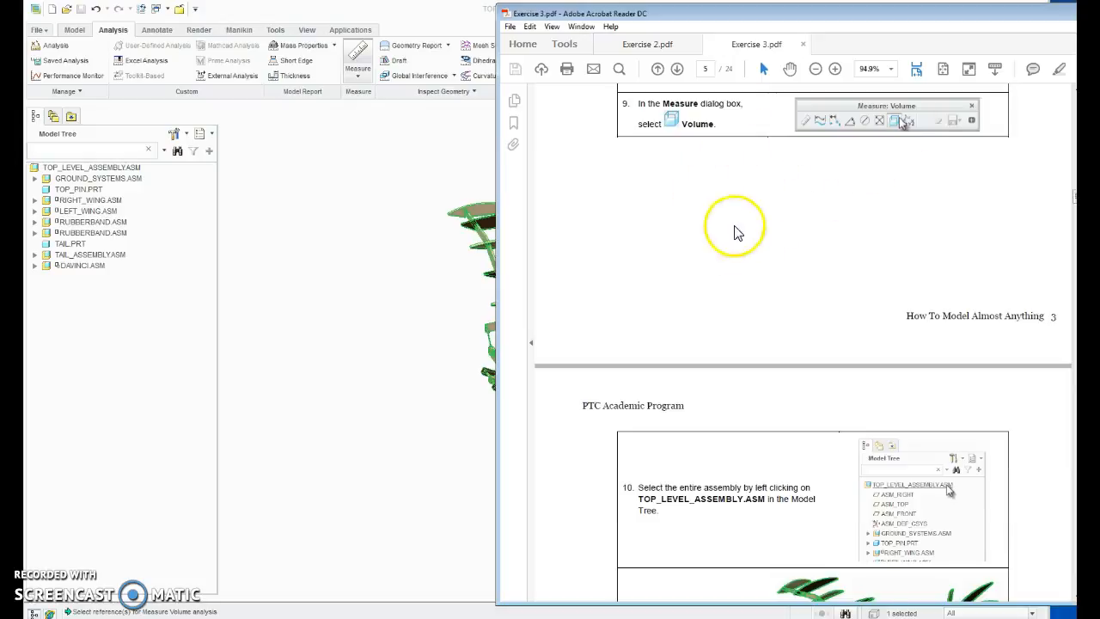
scroll(670, 275, "down", 3)
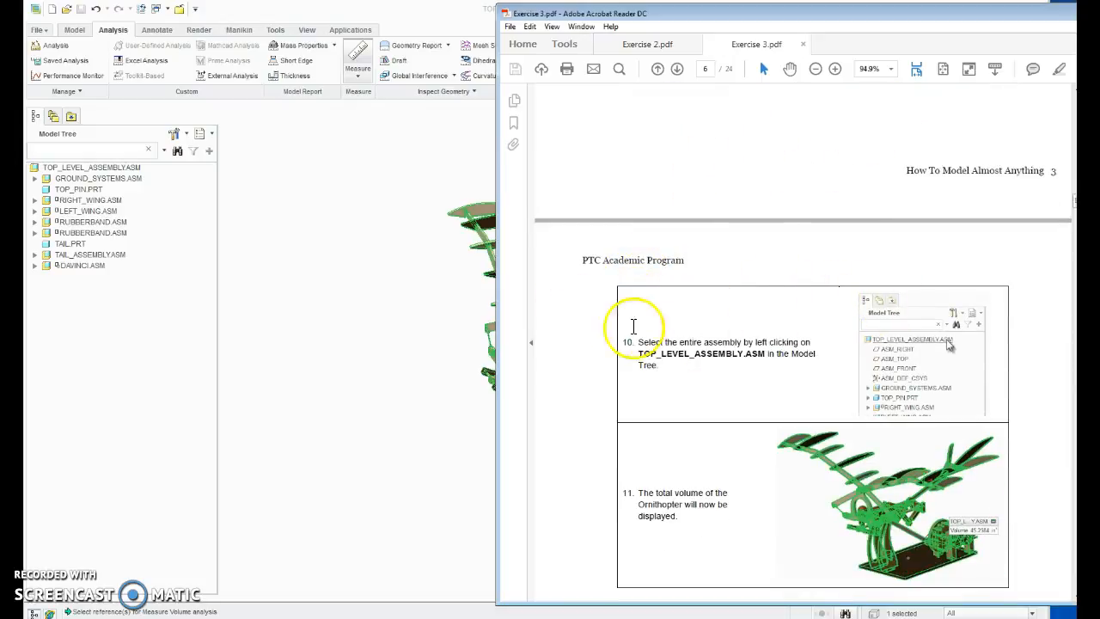
scroll(869, 342, "down", 2)
scroll(869, 342, "down", 6)
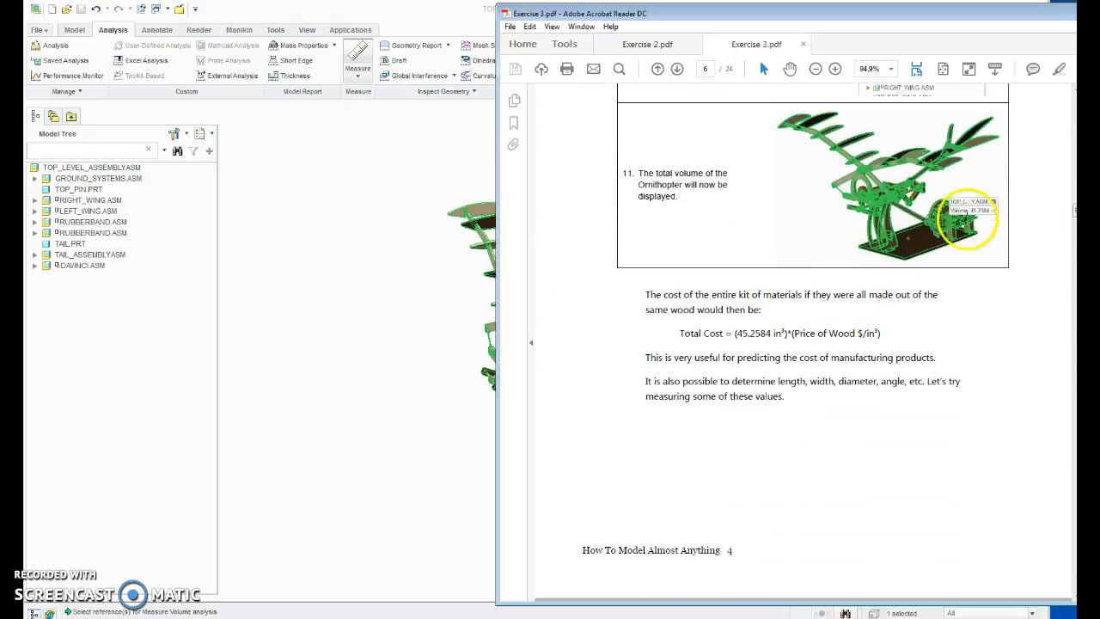
scroll(748, 295, "down", 2)
scroll(748, 295, "down", 7)
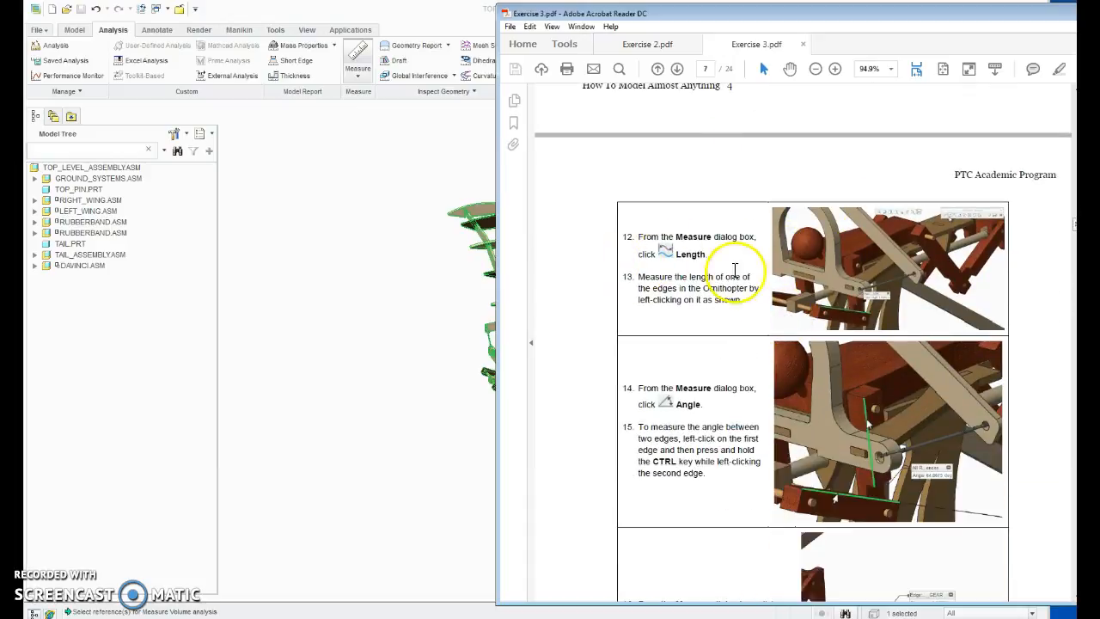
Step: Return to Creo Parametric and measure the edge lengths of a dark wing rib and the tail boom
left_click(405, 12)
left_click(359, 76)
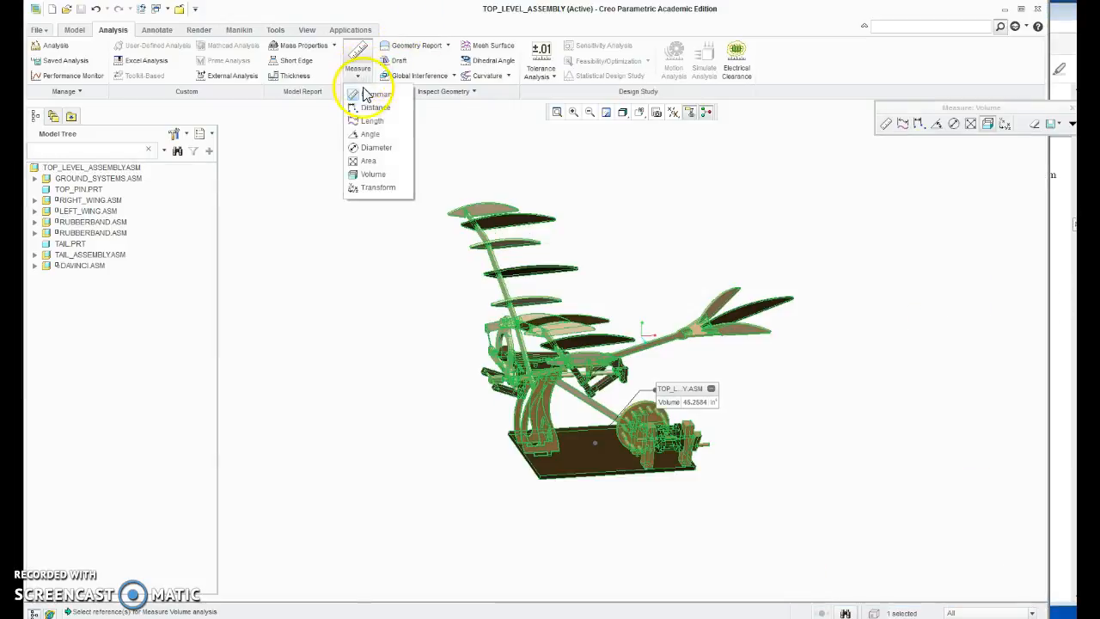
left_click(372, 121)
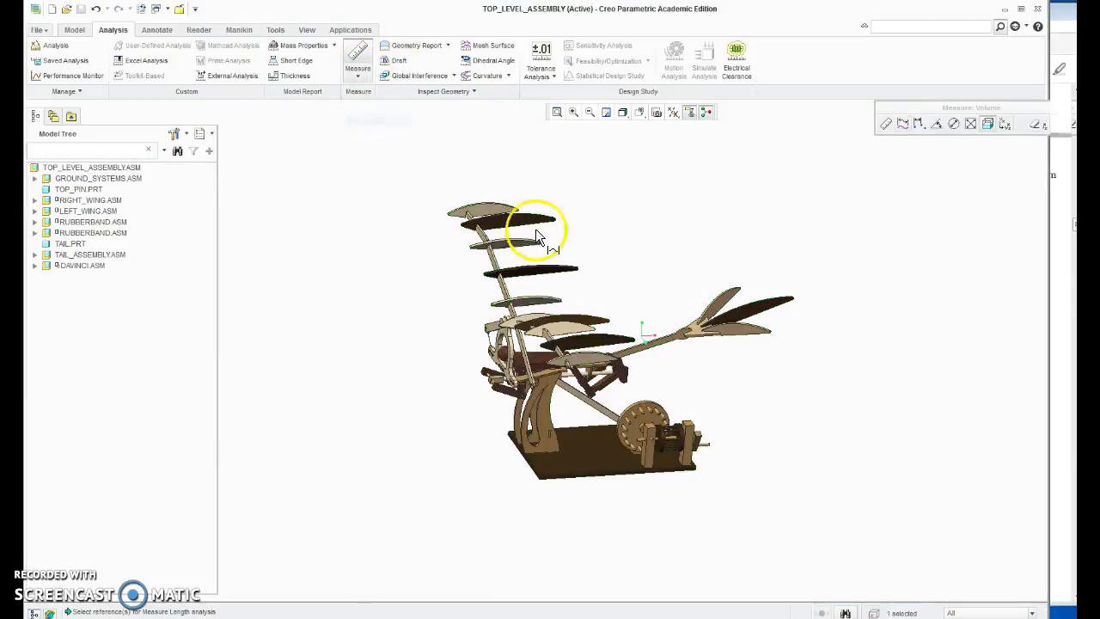
left_click(537, 273)
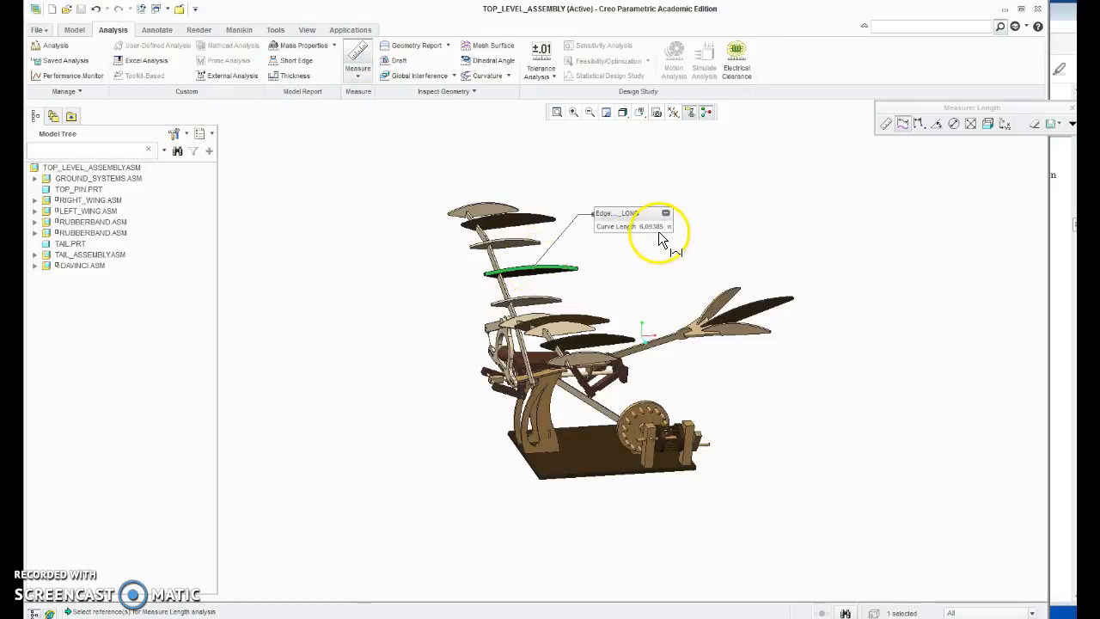
left_click(652, 339)
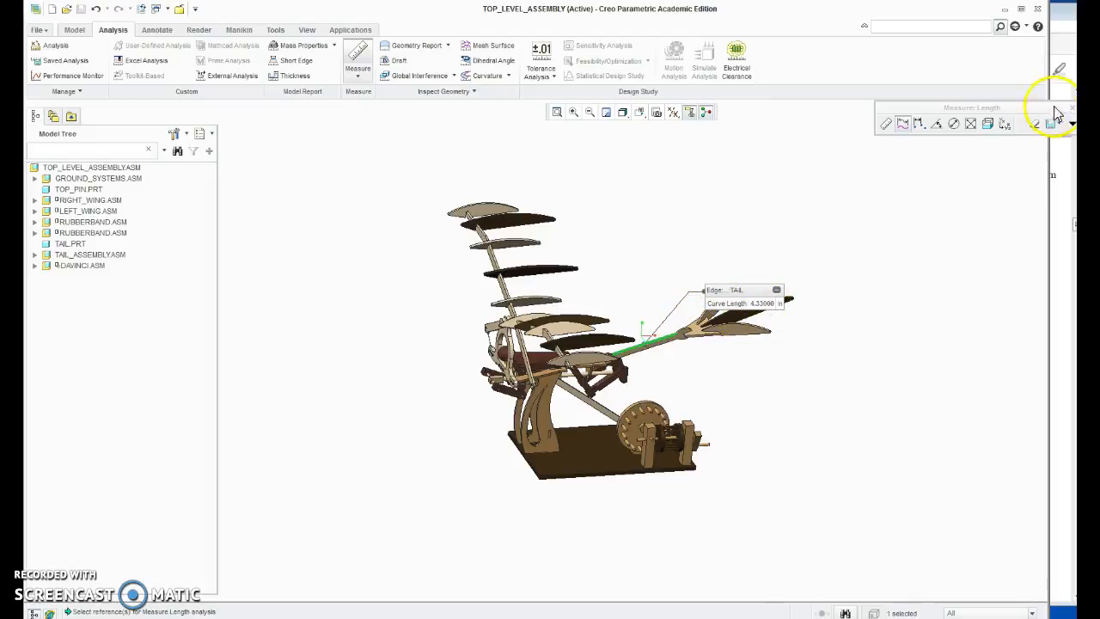
Step: Check steps 14 to 17 in the PDF and measure the angle between the sloping strut's lower edge and the base plate's rear edge
left_click(1072, 201)
scroll(728, 312, "down", 5)
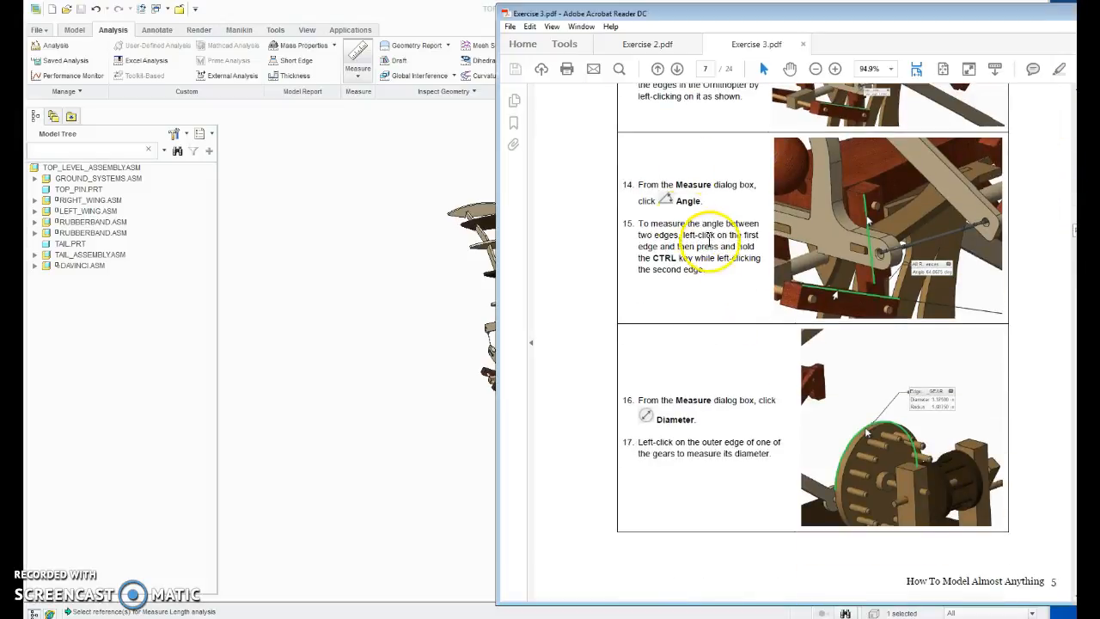
scroll(727, 312, "down", 2)
left_click(359, 55)
left_click(360, 71)
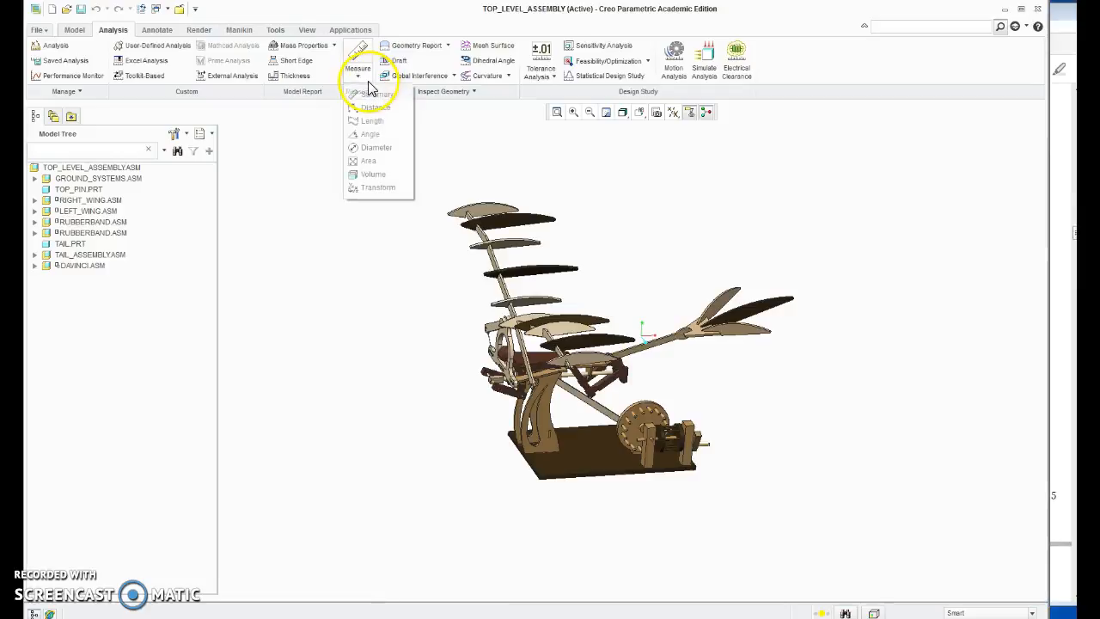
left_click(376, 139)
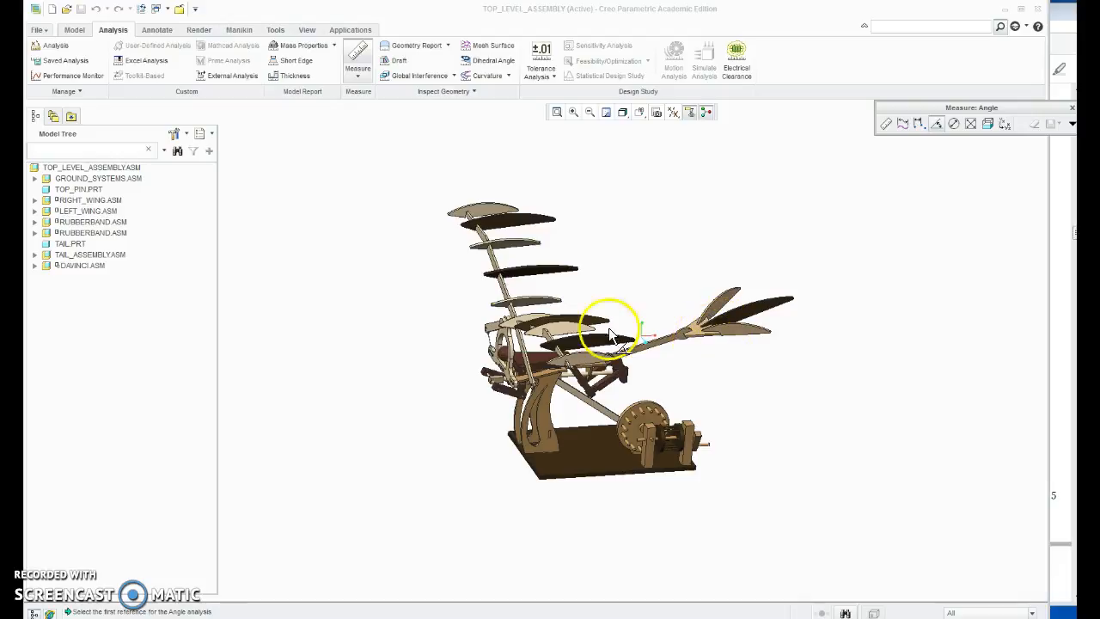
scroll(583, 421, "up", 4)
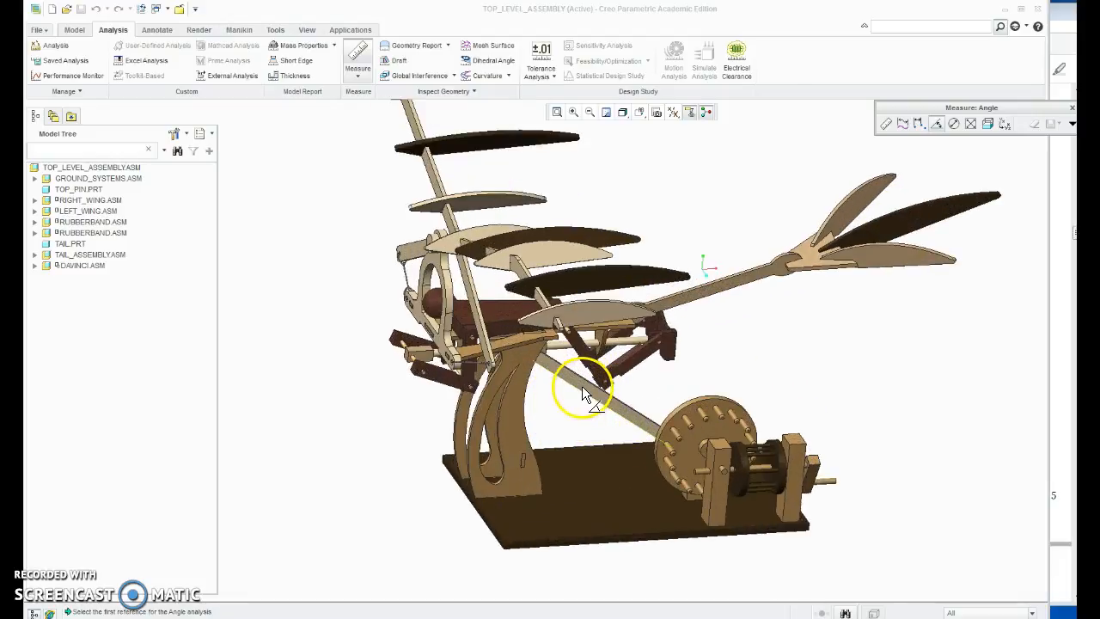
left_click(582, 388)
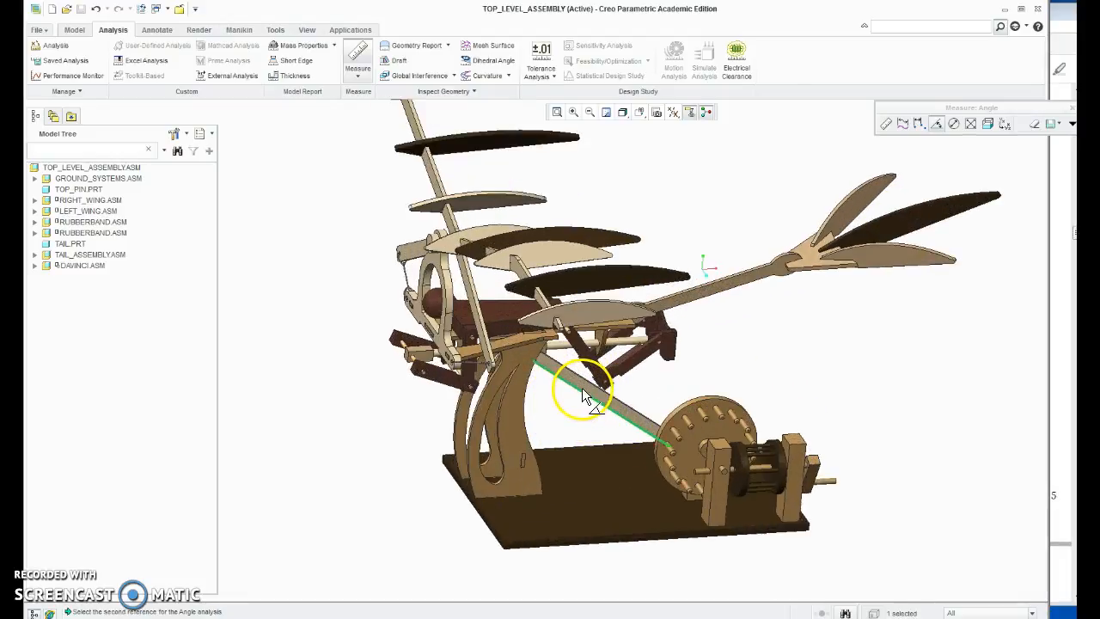
left_click(602, 452)
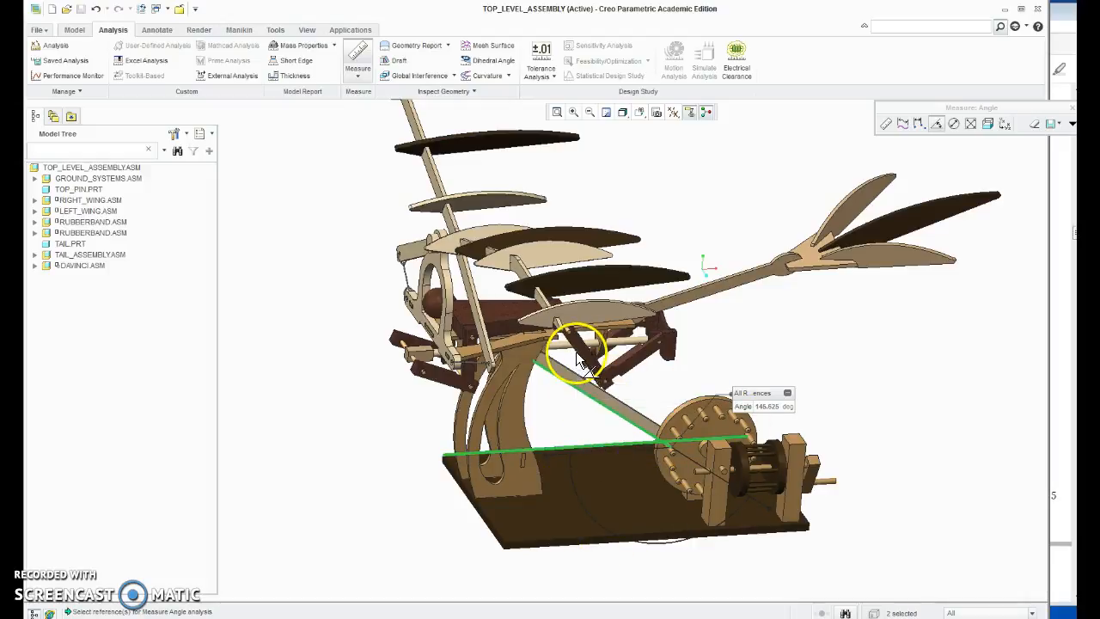
Step: Measure the angle between the two dark leg links below the tail, and between an upper body edge and the tail boom
left_click(626, 378)
left_click(628, 365)
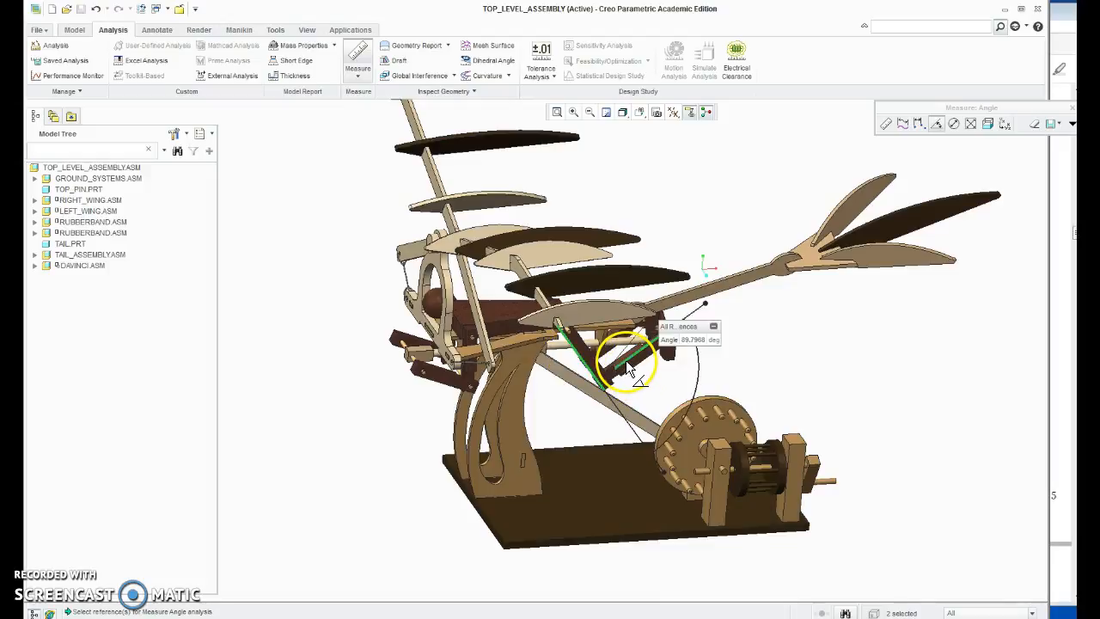
left_click(502, 329)
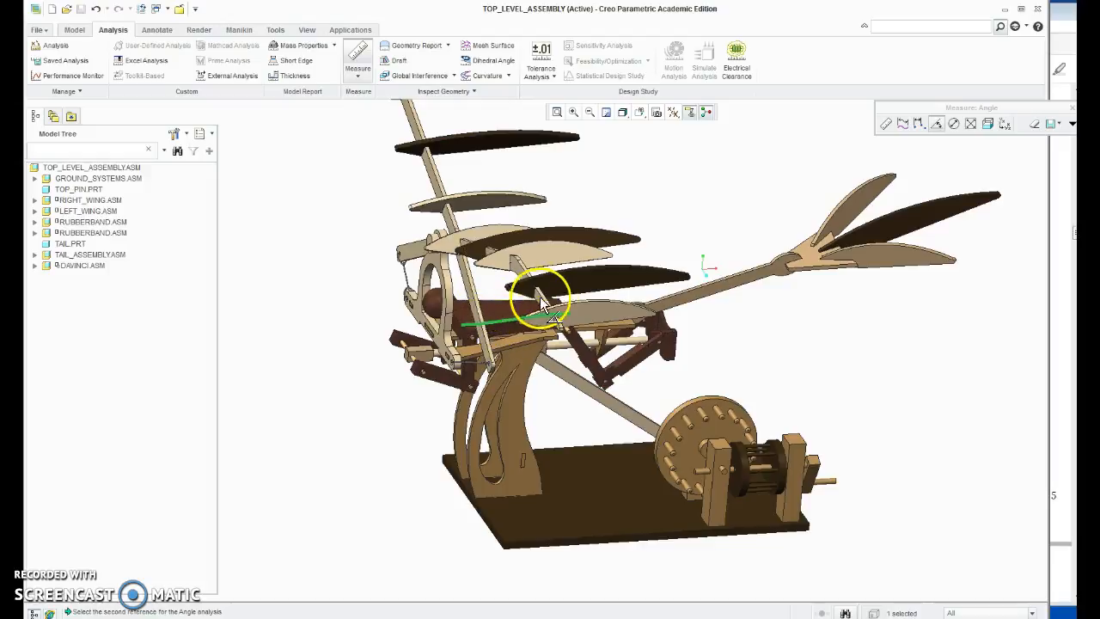
left_click(697, 289)
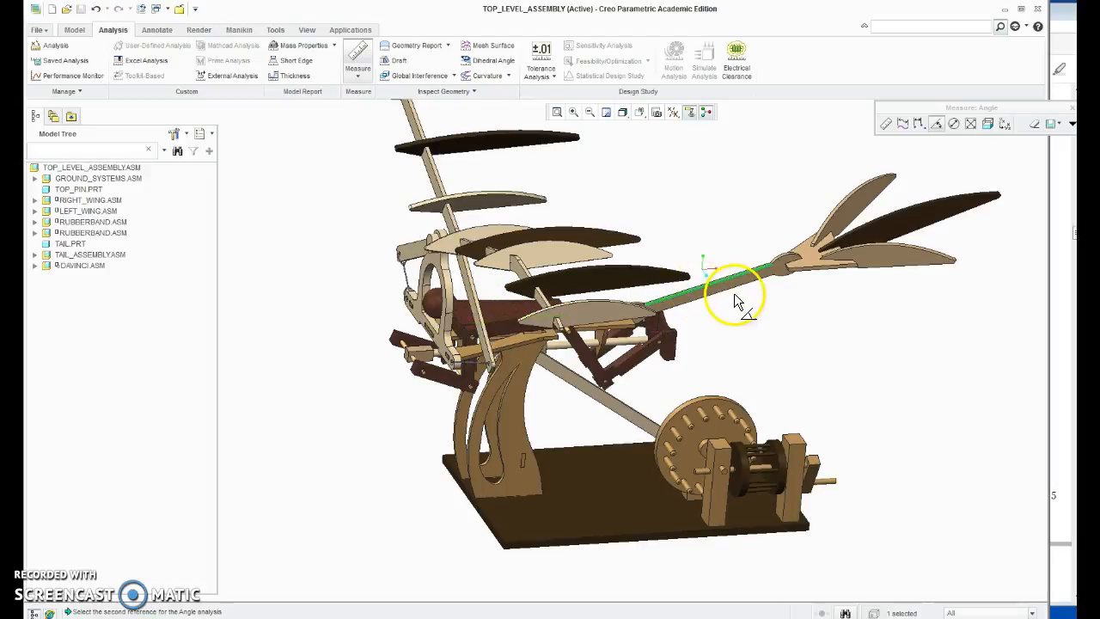
Step: Complete the angle measurement with a wing spar edge as second reference, and measure the diameters of the pegged gear's rim and a dark wing rib's curved edge
left_click(492, 242)
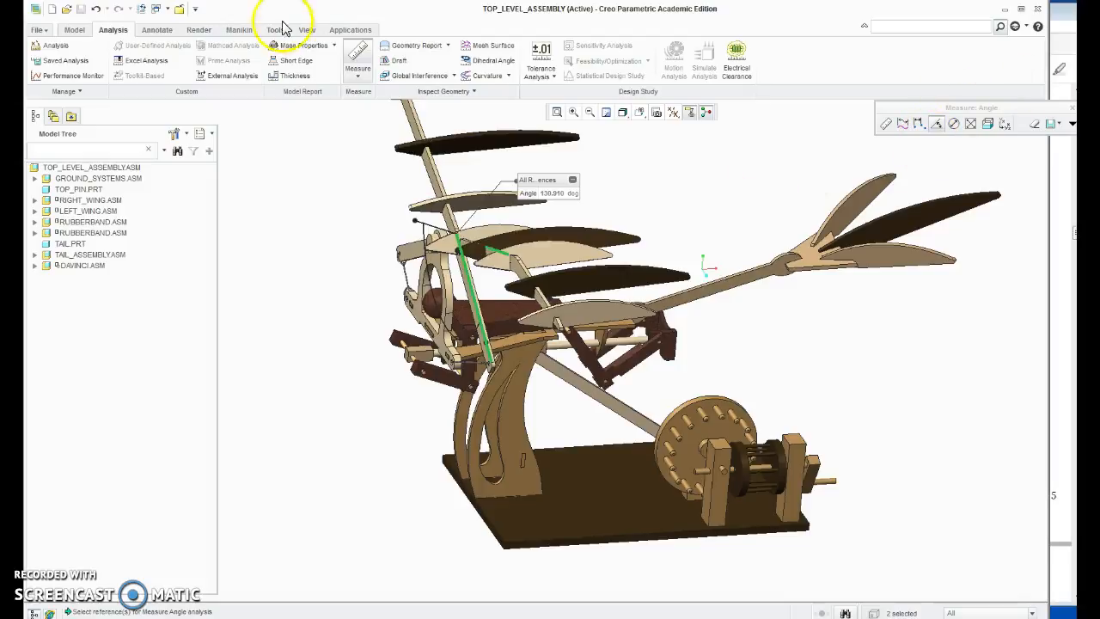
left_click(357, 74)
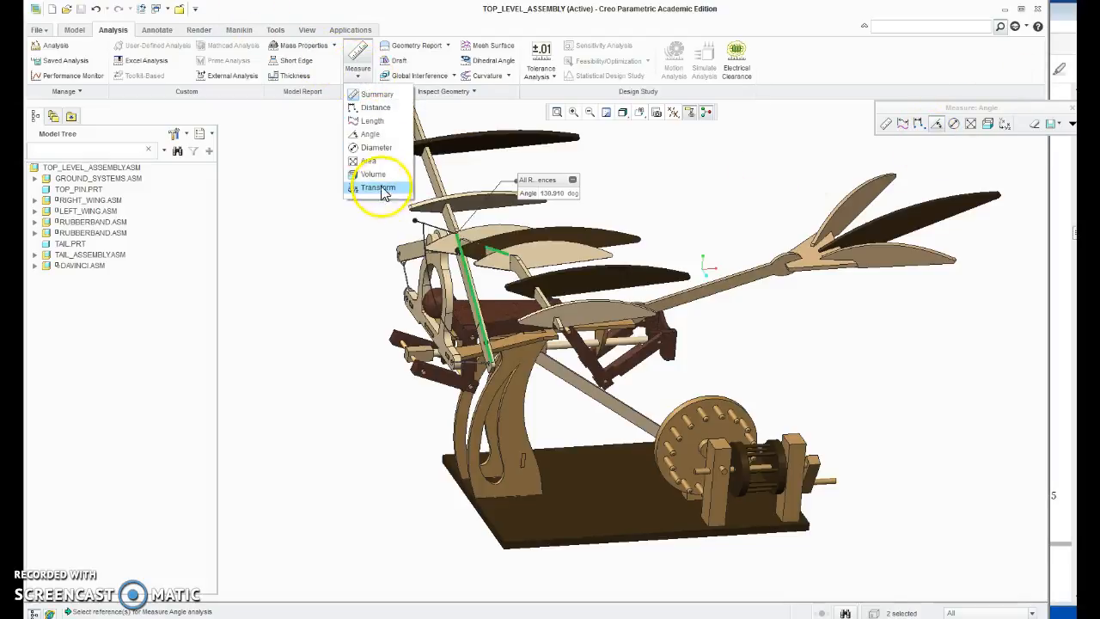
left_click(375, 147)
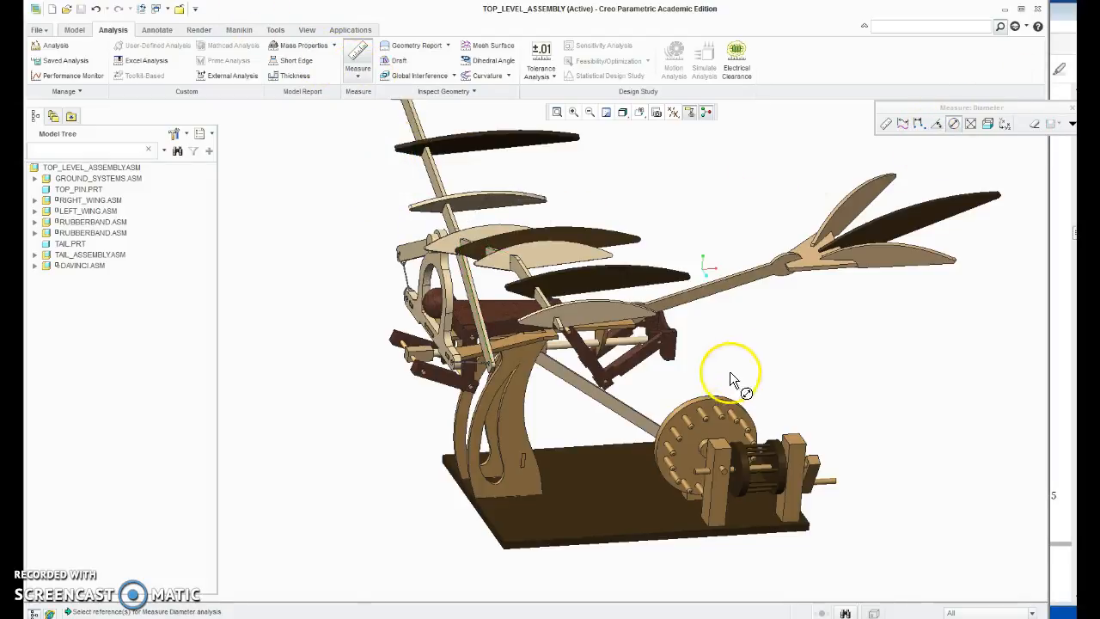
left_click(710, 401)
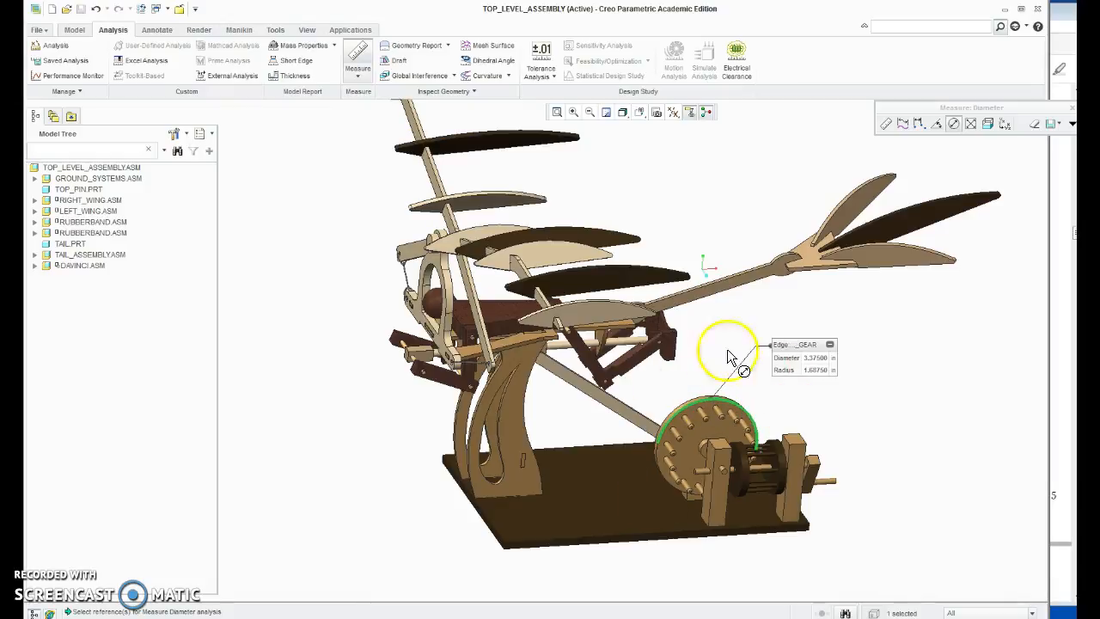
left_click(570, 229)
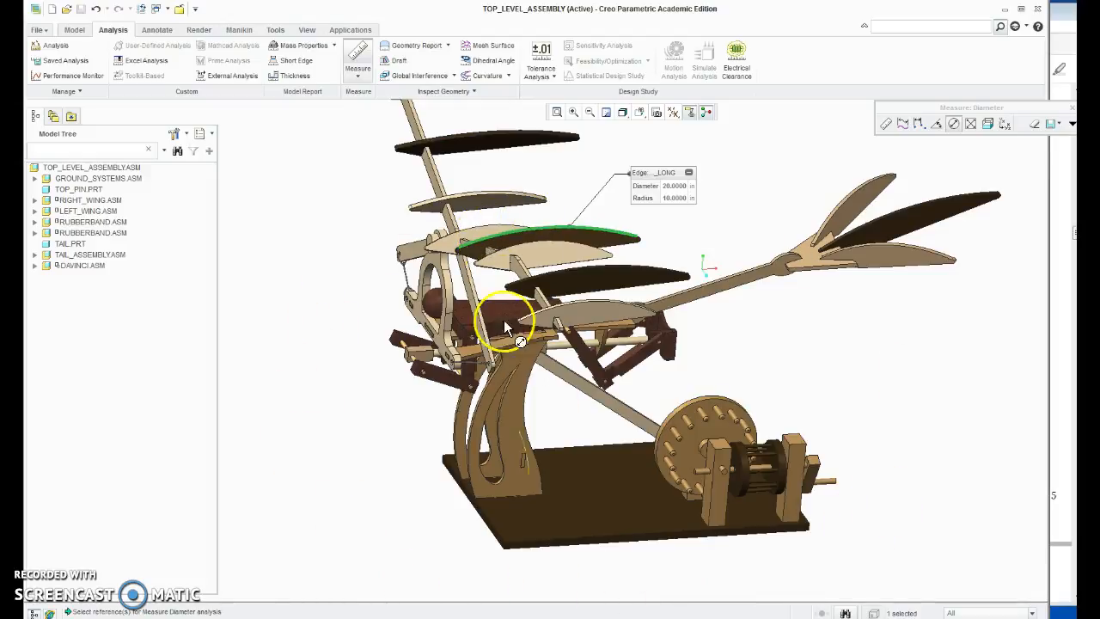
Step: Measure the surface areas of the uppermost dark wing rib, the lower light tail feather and the tail boom
left_click(359, 71)
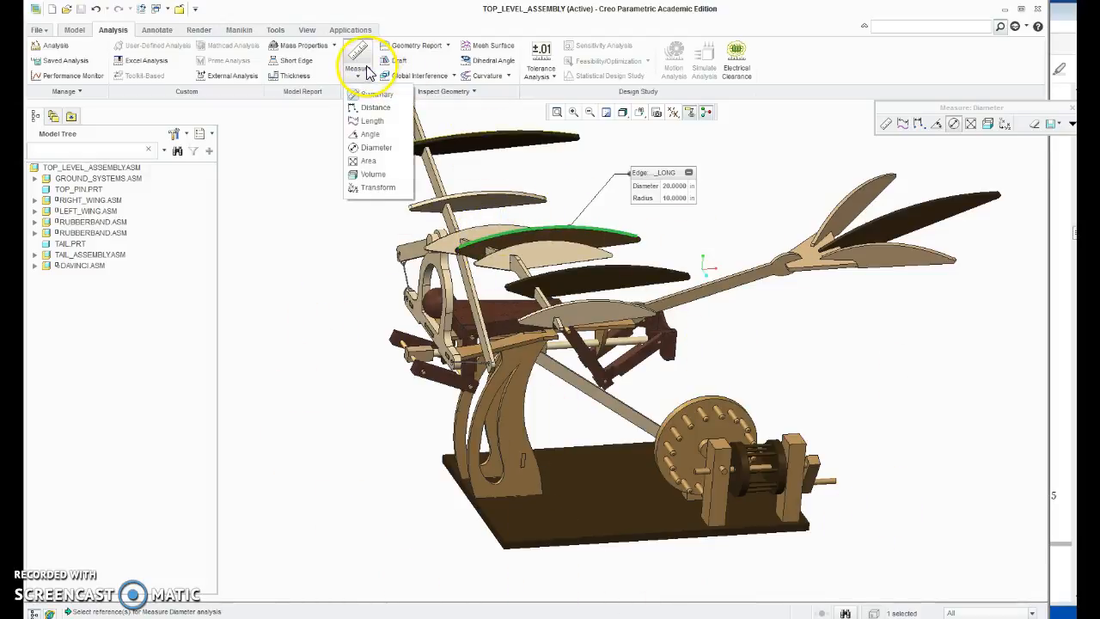
left_click(369, 161)
left_click(484, 141)
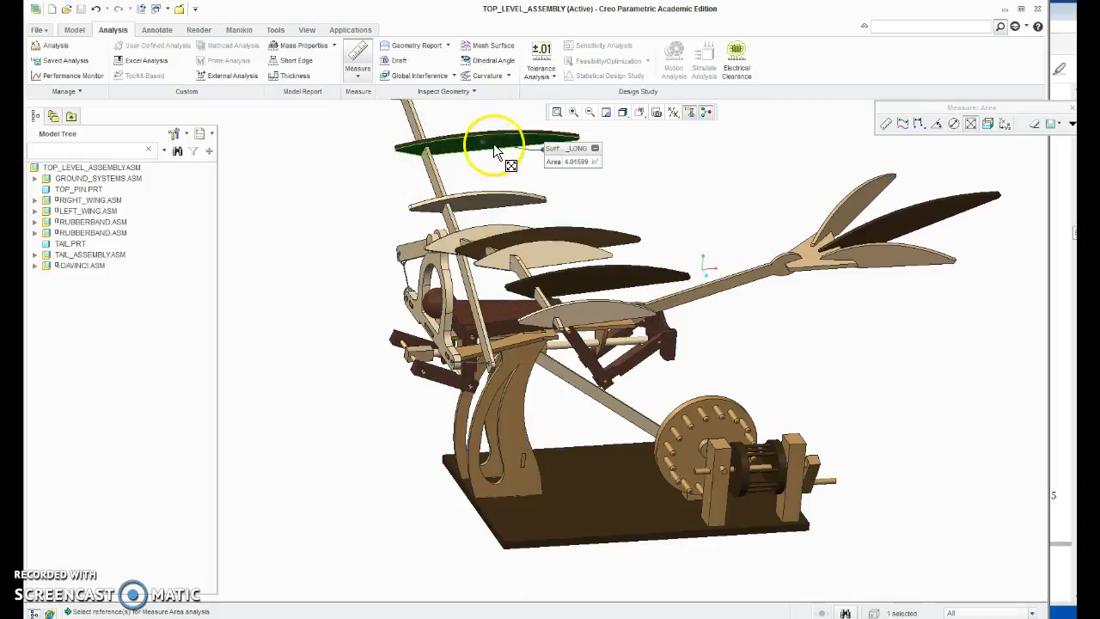
left_click(874, 255)
left_click(744, 282)
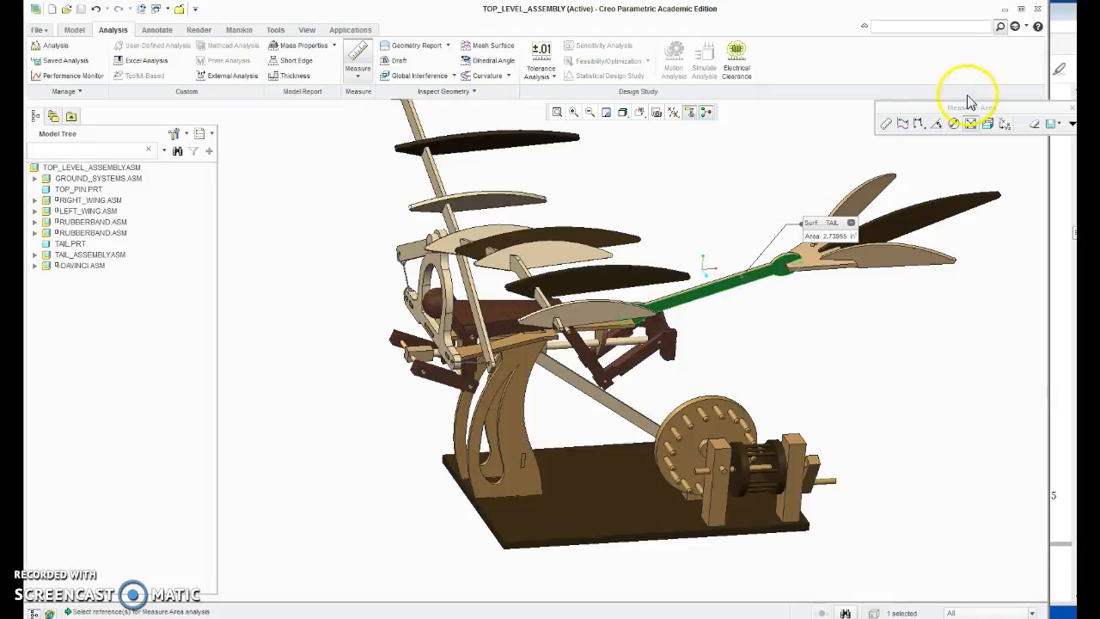
Step: Switch to the Exercise 3 PDF and read steps 18 to 22 on measuring area, center of gravity and mass properties
left_click(1061, 24)
scroll(638, 422, "down", 5)
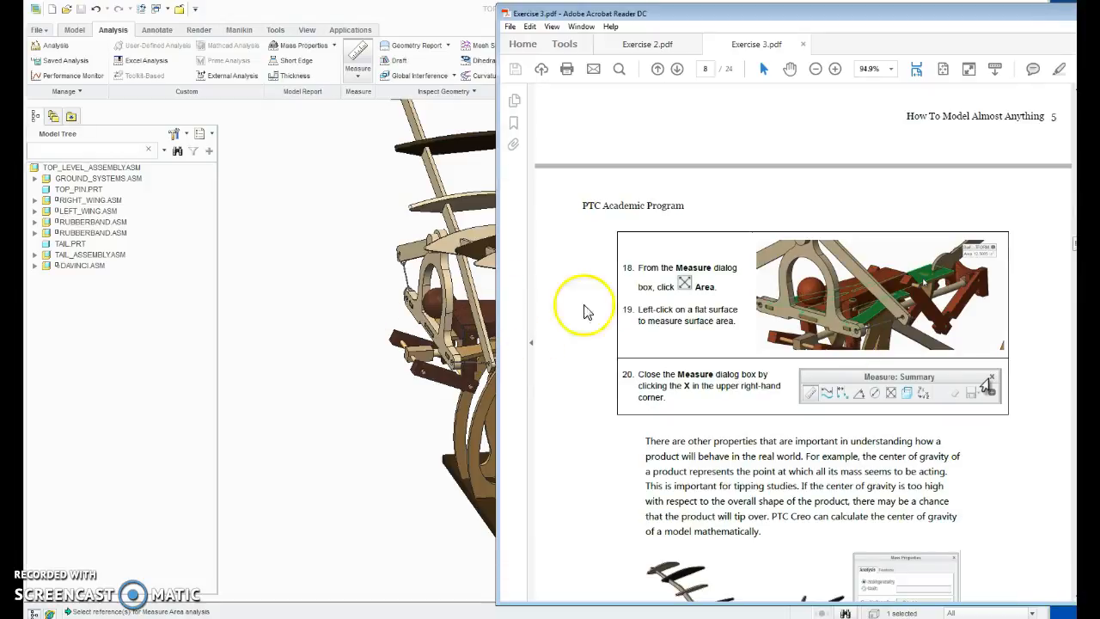
scroll(744, 352, "down", 5)
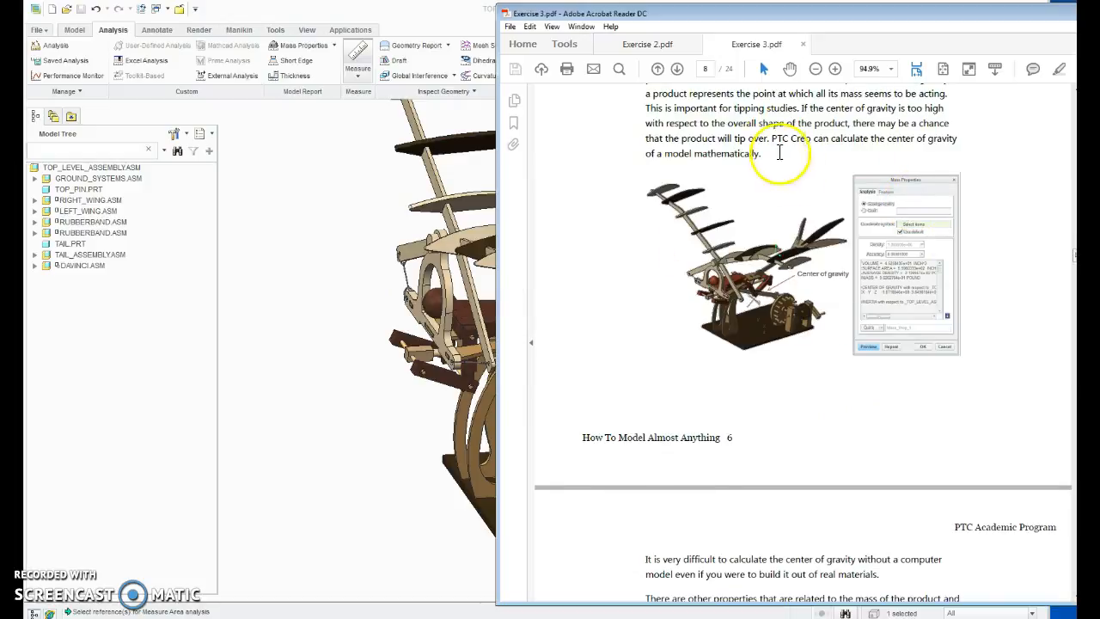
scroll(884, 265, "up", 2)
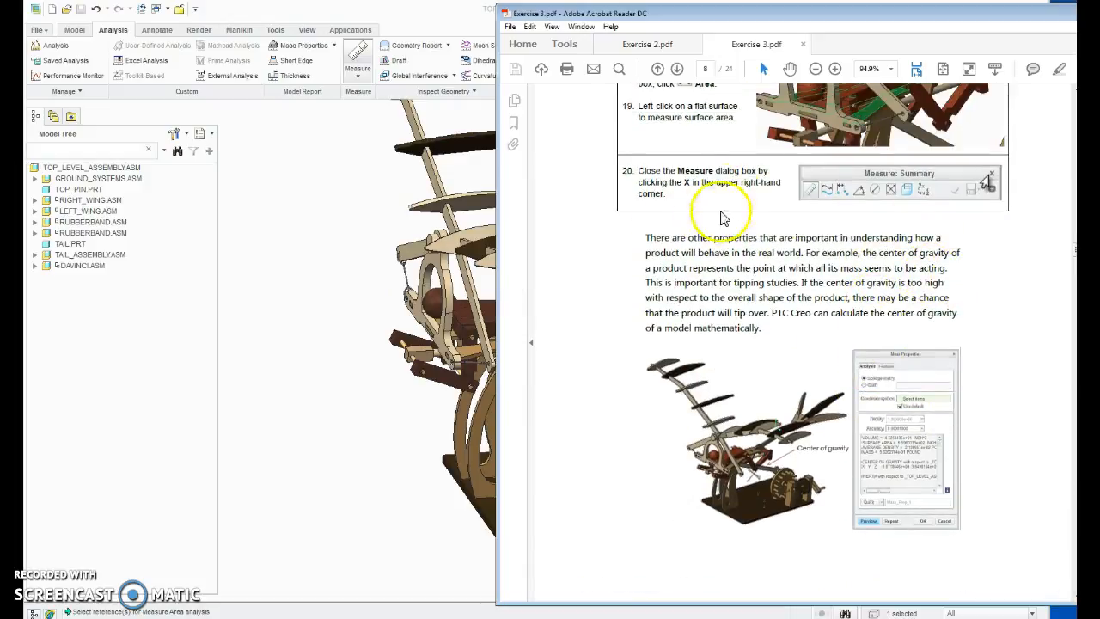
scroll(906, 280, "up", 1)
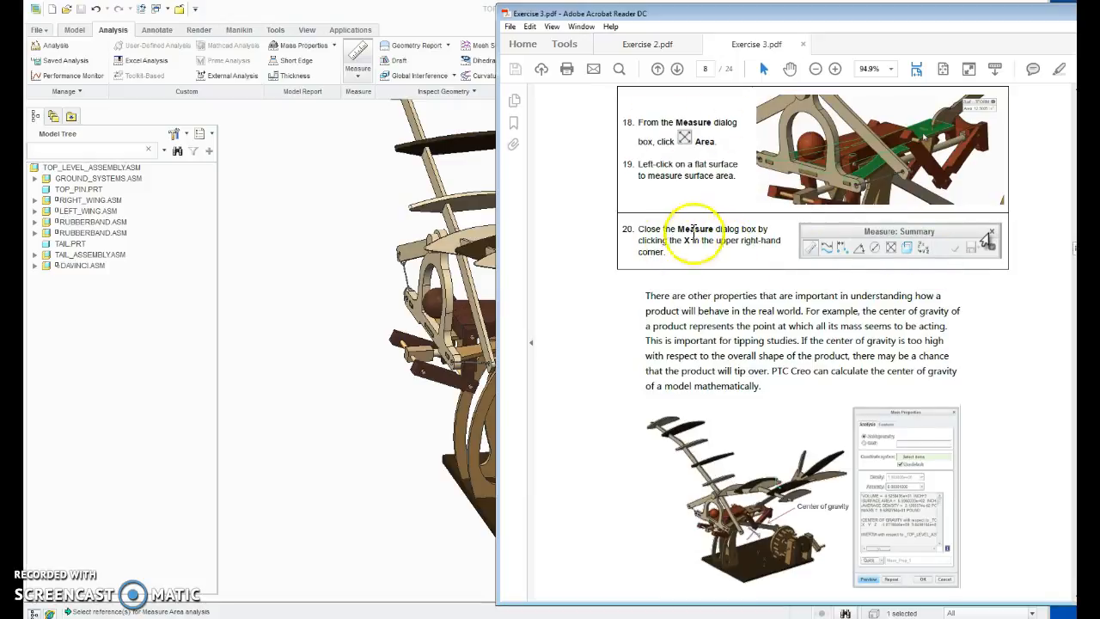
scroll(900, 287, "down", 4)
scroll(959, 301, "down", 8)
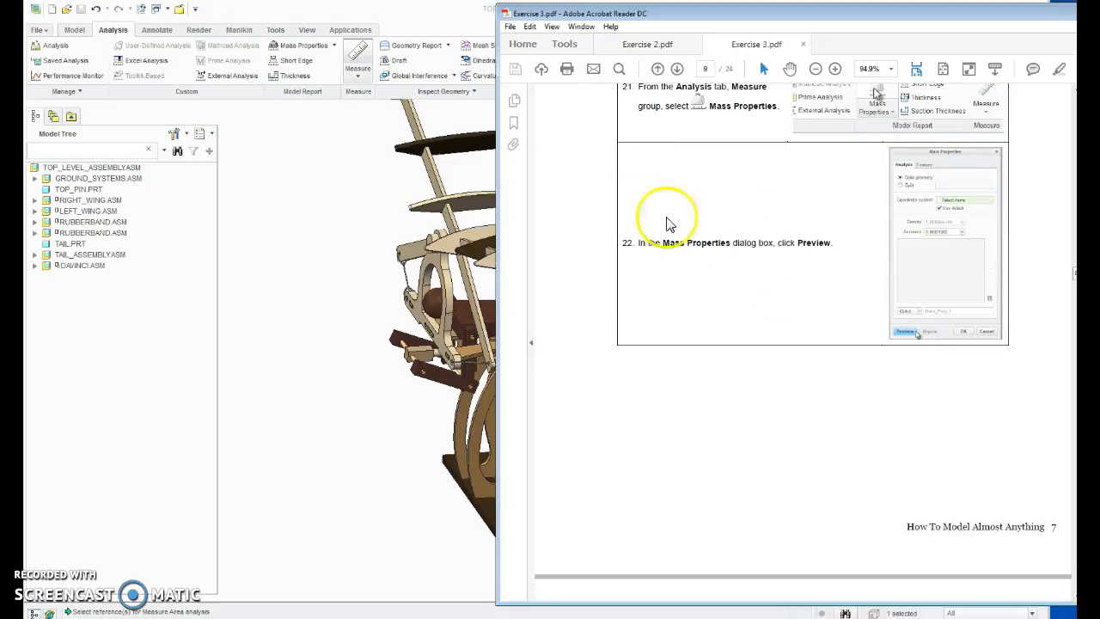
scroll(851, 215, "up", 1)
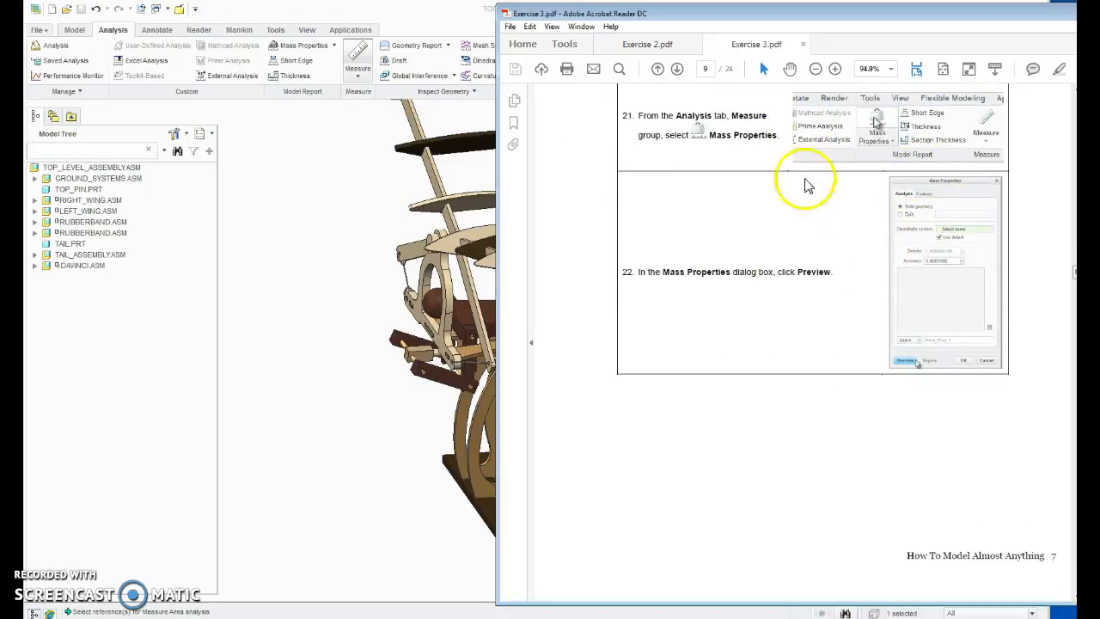
left_click(337, 12)
left_click(334, 46)
left_click(325, 66)
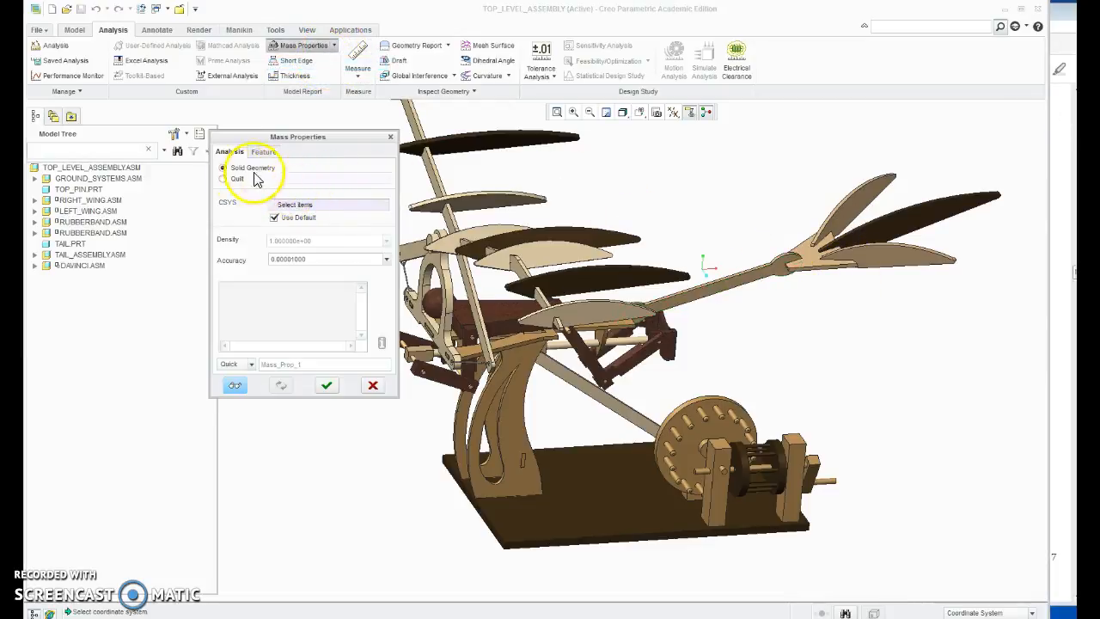
left_click_drag(301, 137, 275, 185)
left_click(364, 185)
Step: Select TOP_LEVEL_ASSEMBLY.ASM in Creo Parametric and preview its mass properties for solid geometry with the default coordinate system
left_click(129, 168)
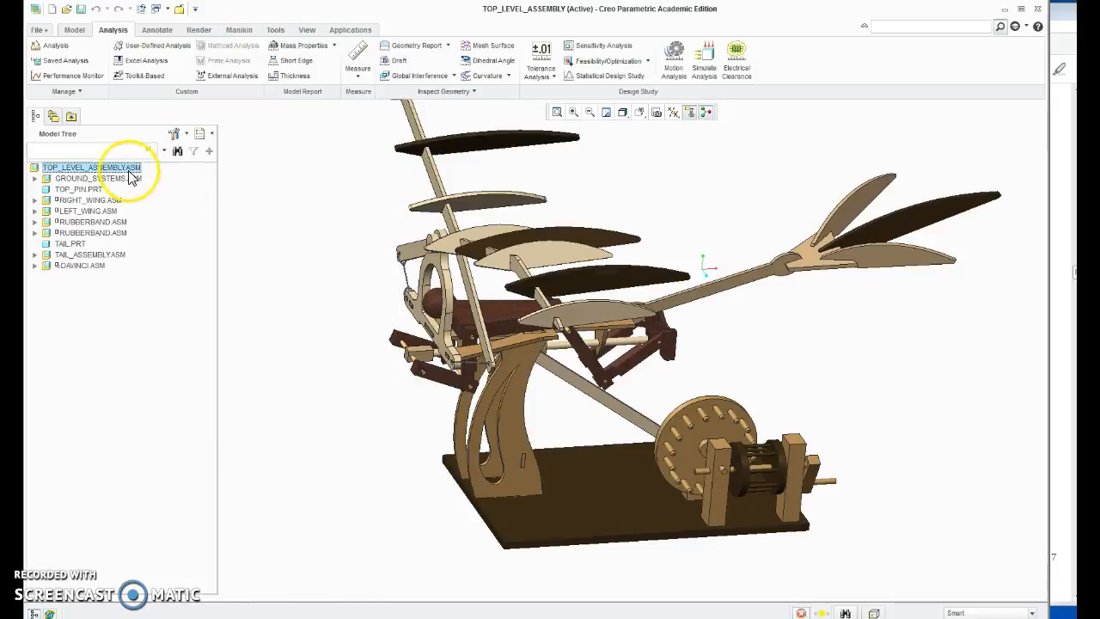
left_click(315, 46)
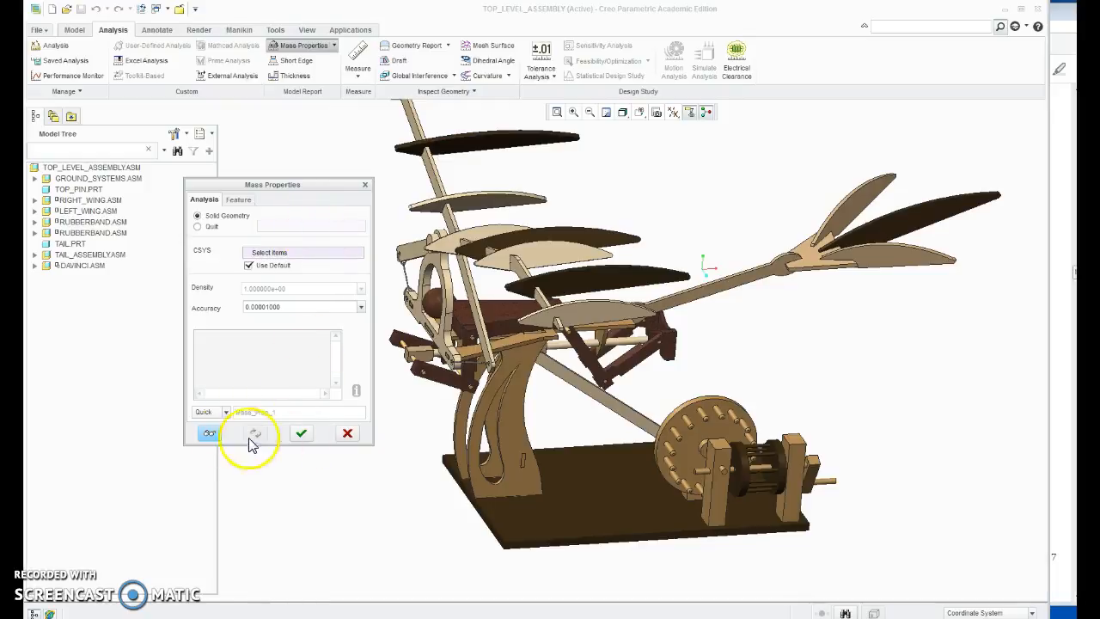
left_click(208, 431)
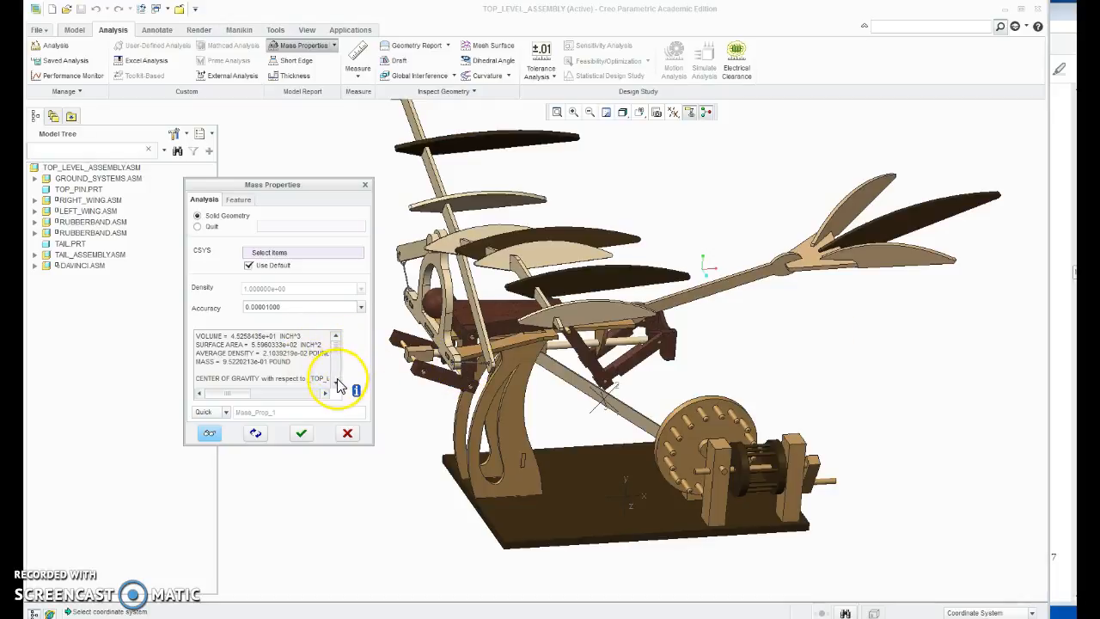
Step: Read through the mass properties report, including center of gravity, inertia tensor and component masses, and cancel the analysis
scroll(337, 382, "down", 3)
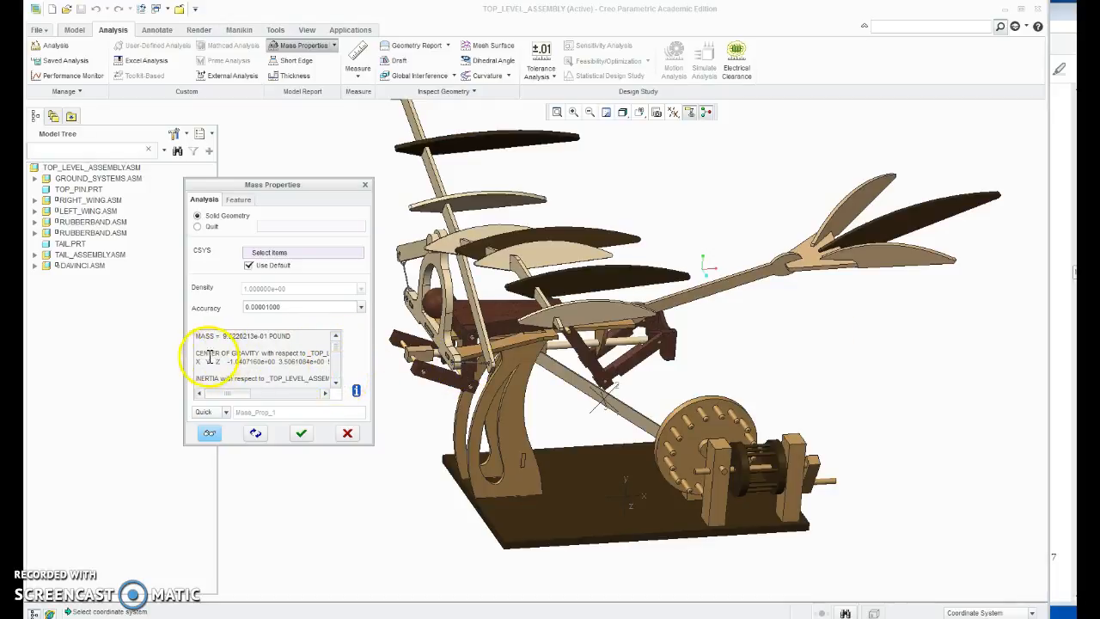
left_click(336, 384)
left_click(336, 385)
left_click(336, 384)
left_click(336, 384)
left_click(337, 385)
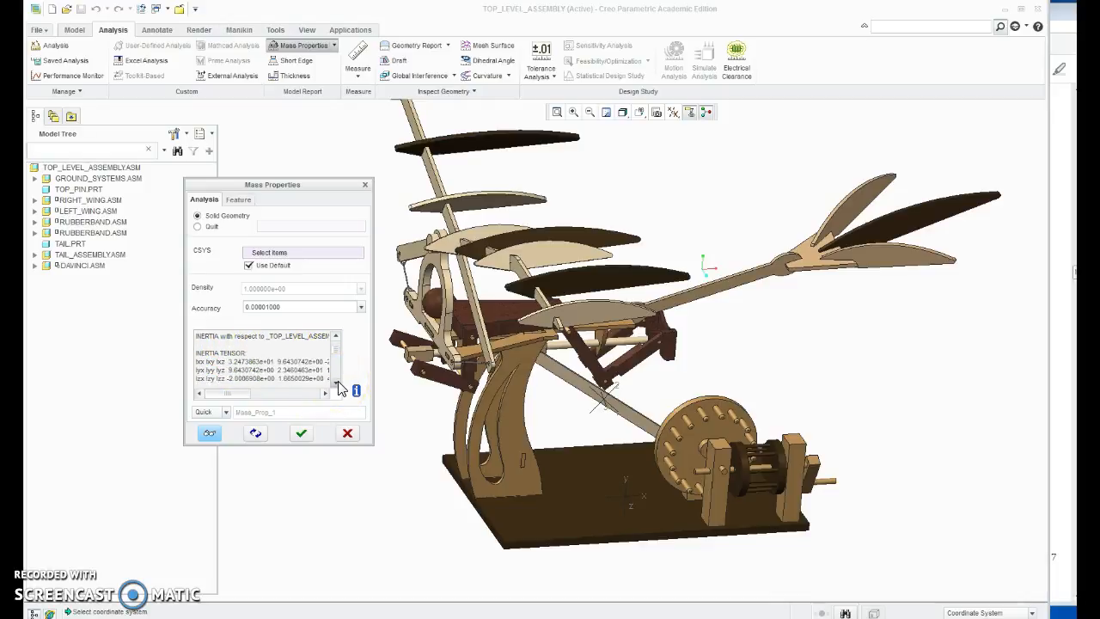
left_click(336, 384)
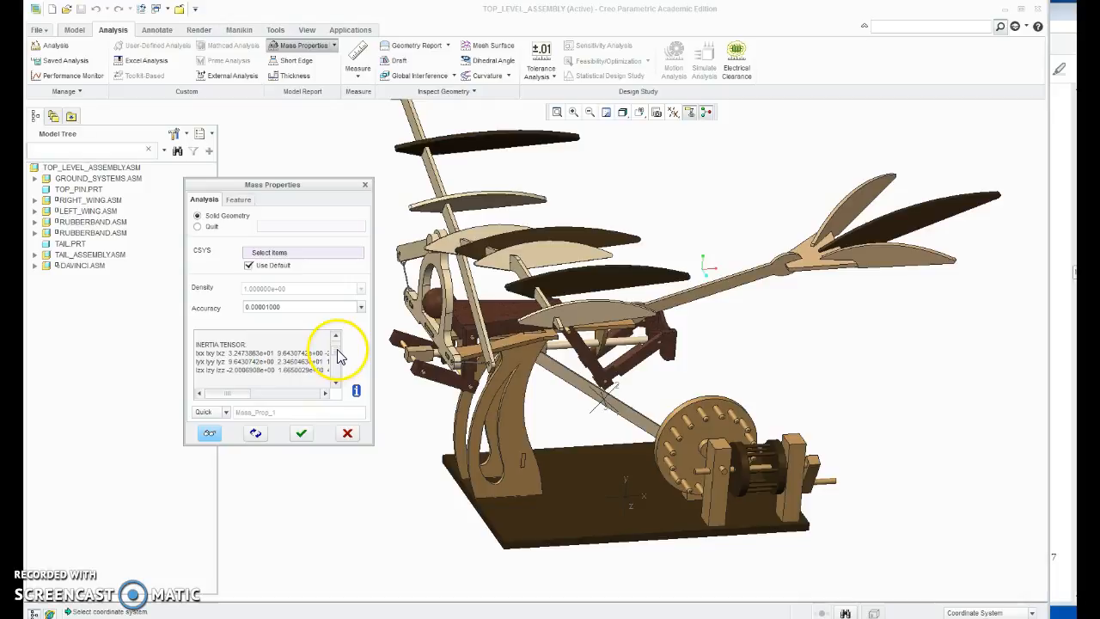
scroll(340, 357, "down", 5)
scroll(338, 369, "down", 8)
scroll(338, 378, "down", 1)
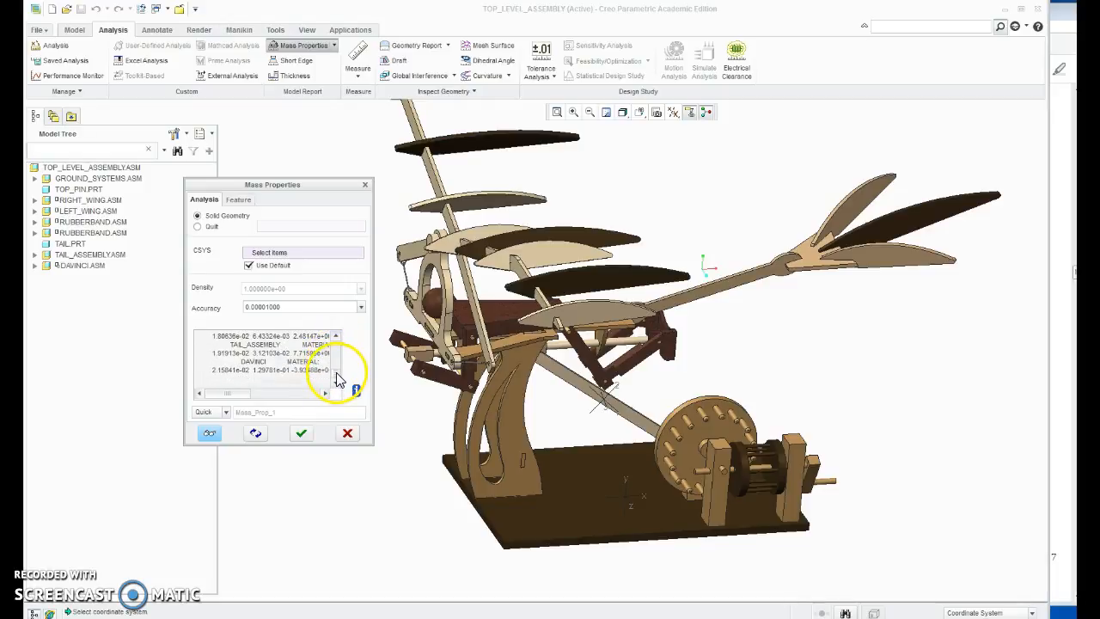
scroll(337, 370, "up", 15)
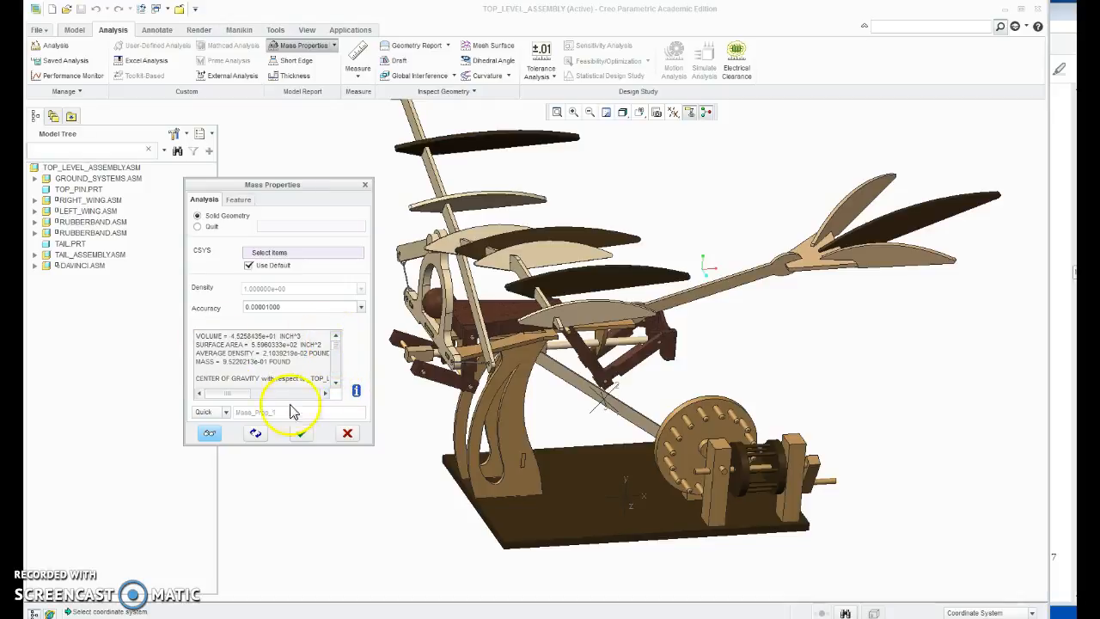
left_click(351, 436)
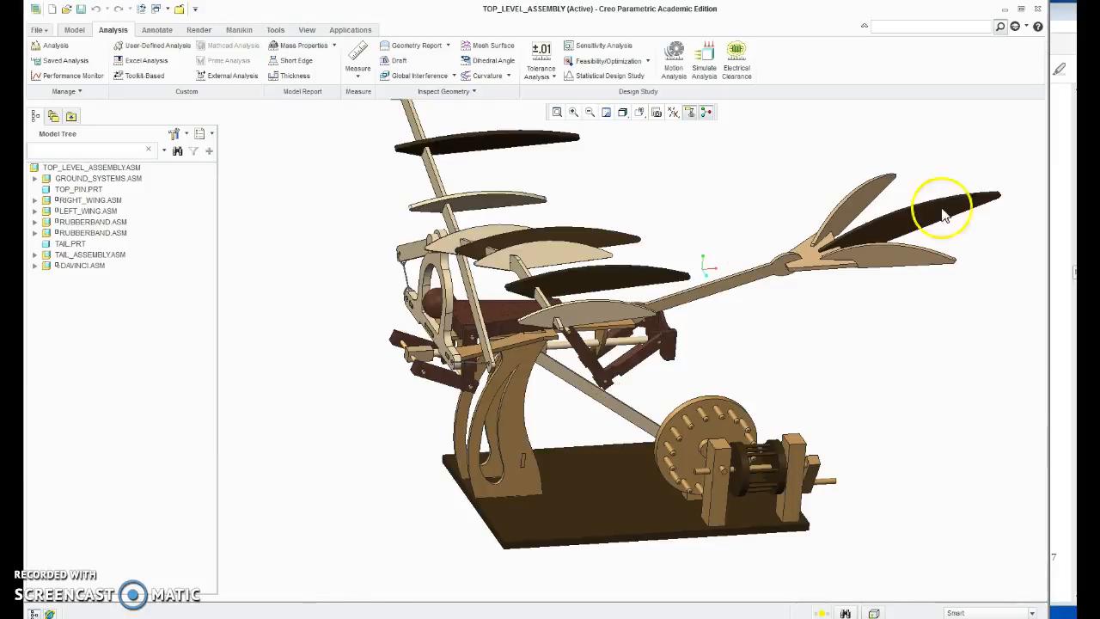
Step: Switch to the Exercise 3 PDF and read steps 23 to 26 on closing Mass Properties and checking the model units
key("alt+Tab")
scroll(746, 344, "down", 4)
scroll(746, 344, "down", 6)
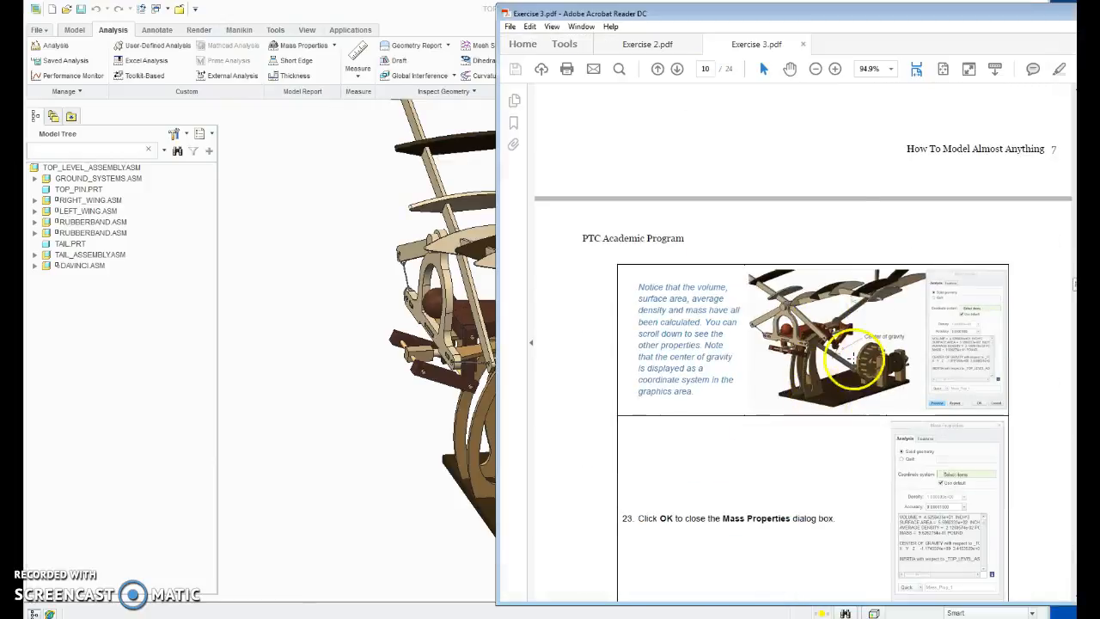
scroll(860, 288, "down", 2)
scroll(860, 288, "down", 6)
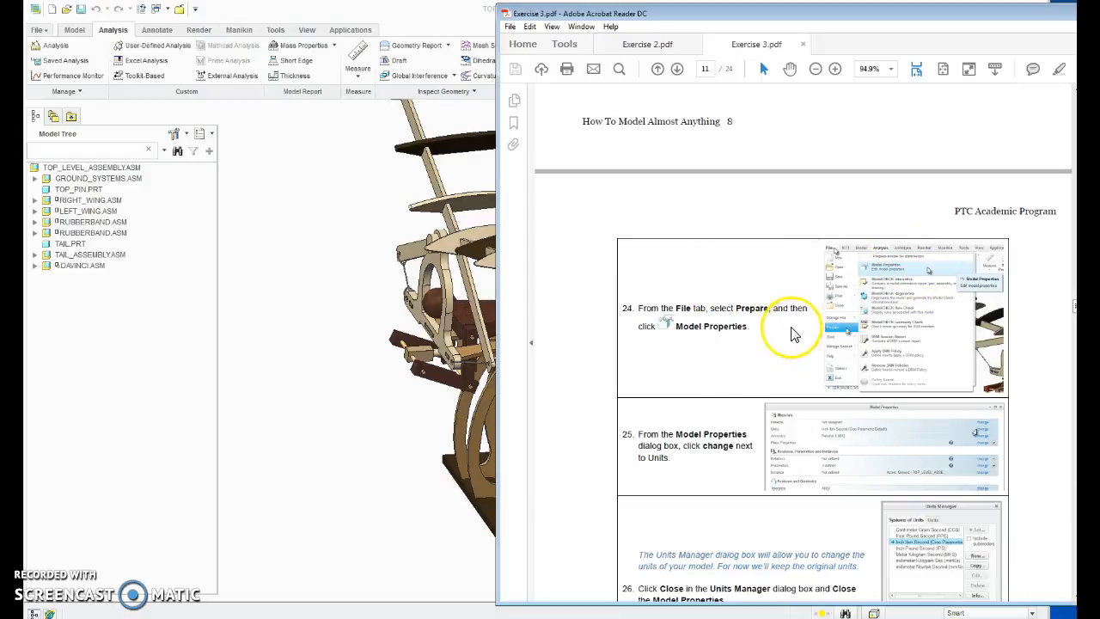
scroll(712, 430, "down", 2)
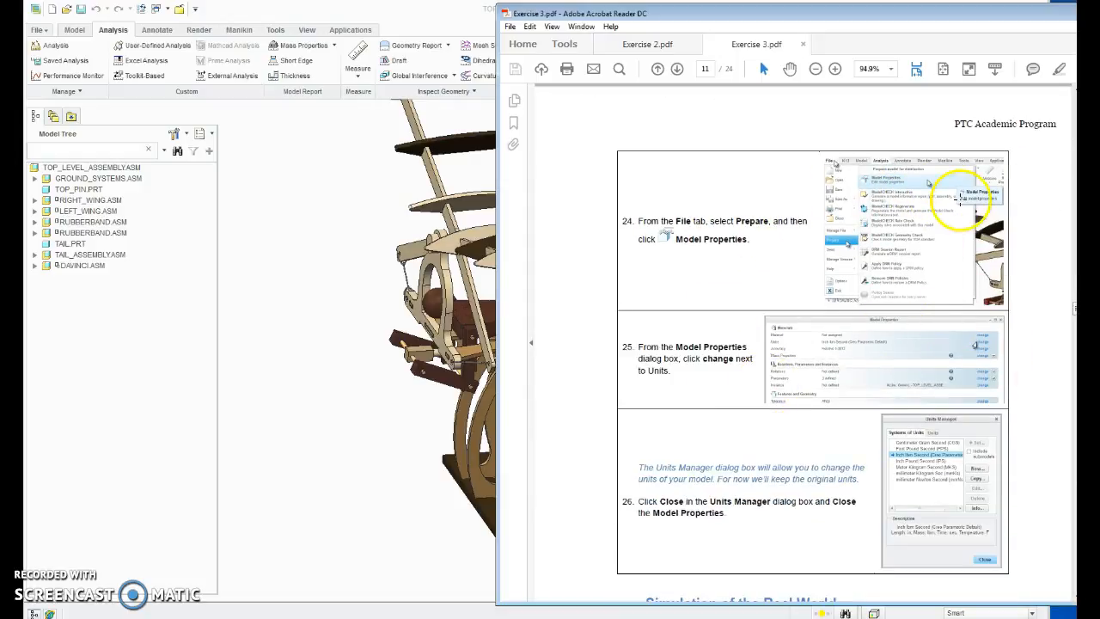
Step: Open the assembly's Model Properties in Creo Parametric, check the Units entry and close the dialog
left_click(37, 33)
mouse_move(69, 213)
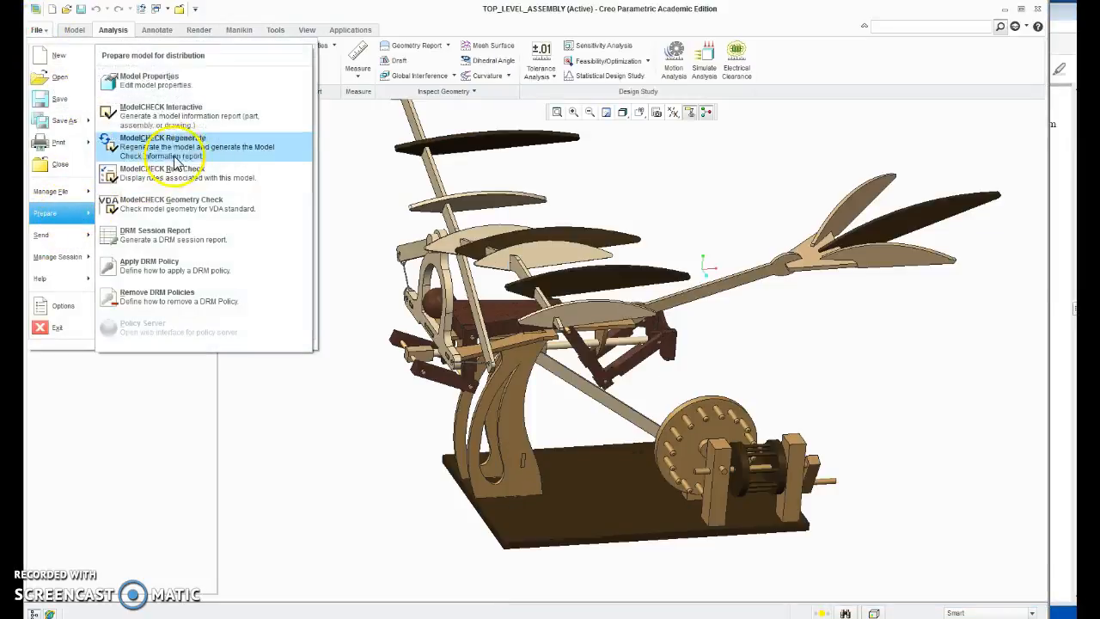
left_click(183, 95)
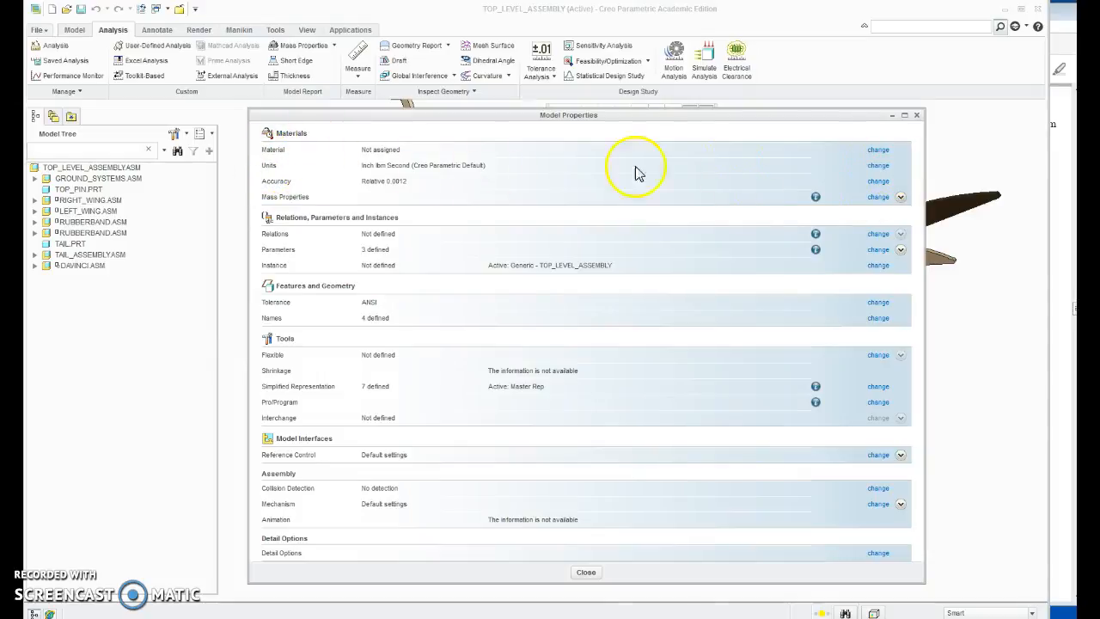
left_click(917, 114)
Step: Return to the Exercise 3 PDF and read the Simulation of the Real World introduction and step 27 on Mechanism mode
left_click(1064, 187)
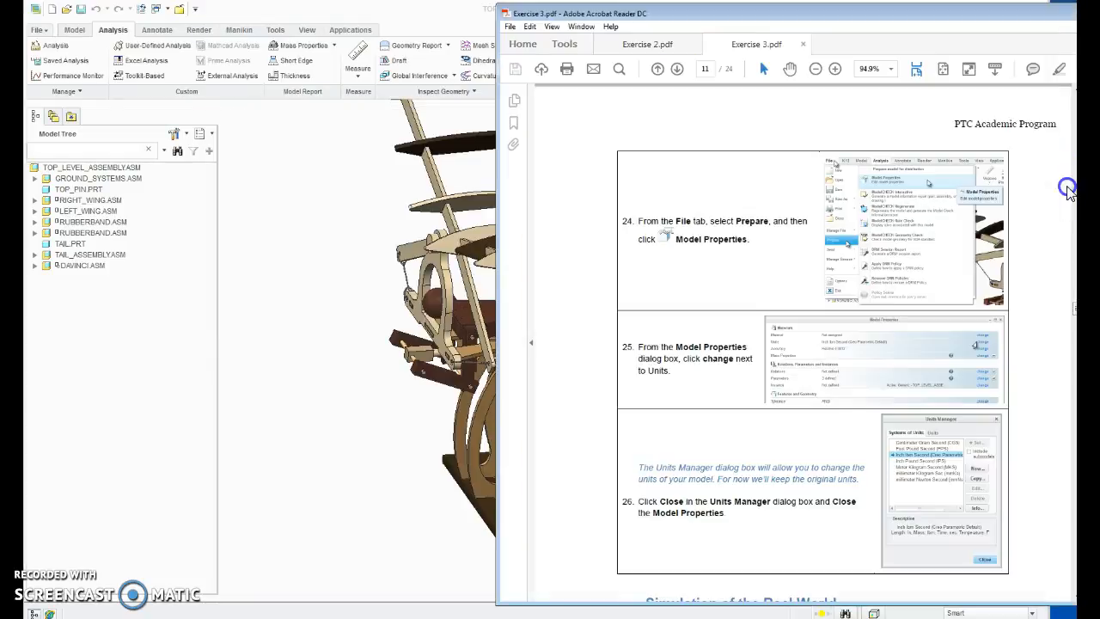
scroll(755, 433, "down", 3)
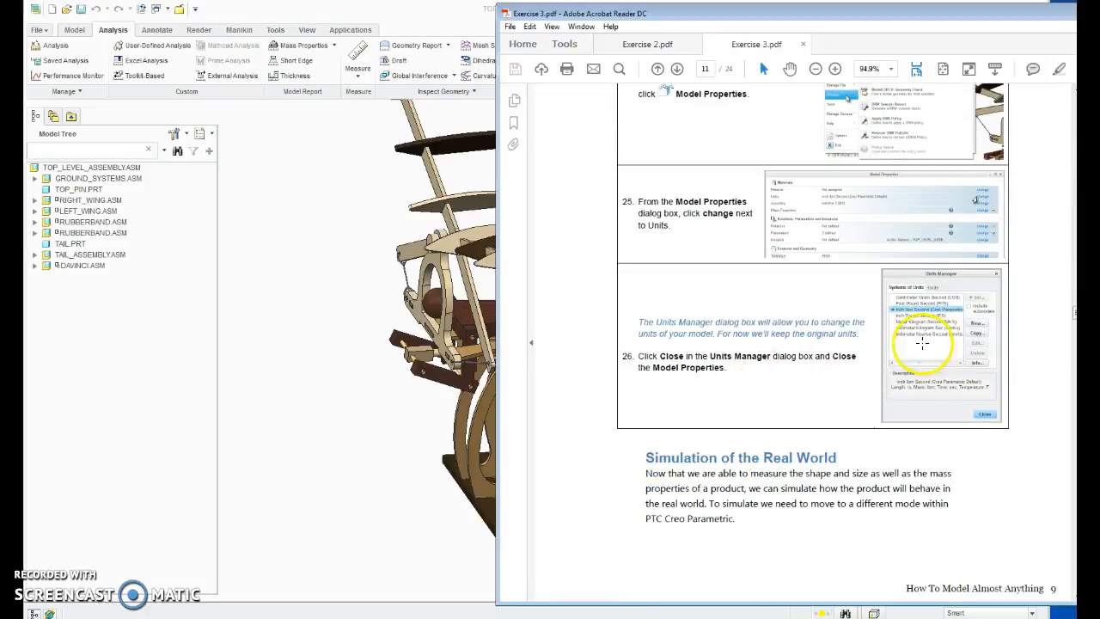
scroll(800, 378, "down", 12)
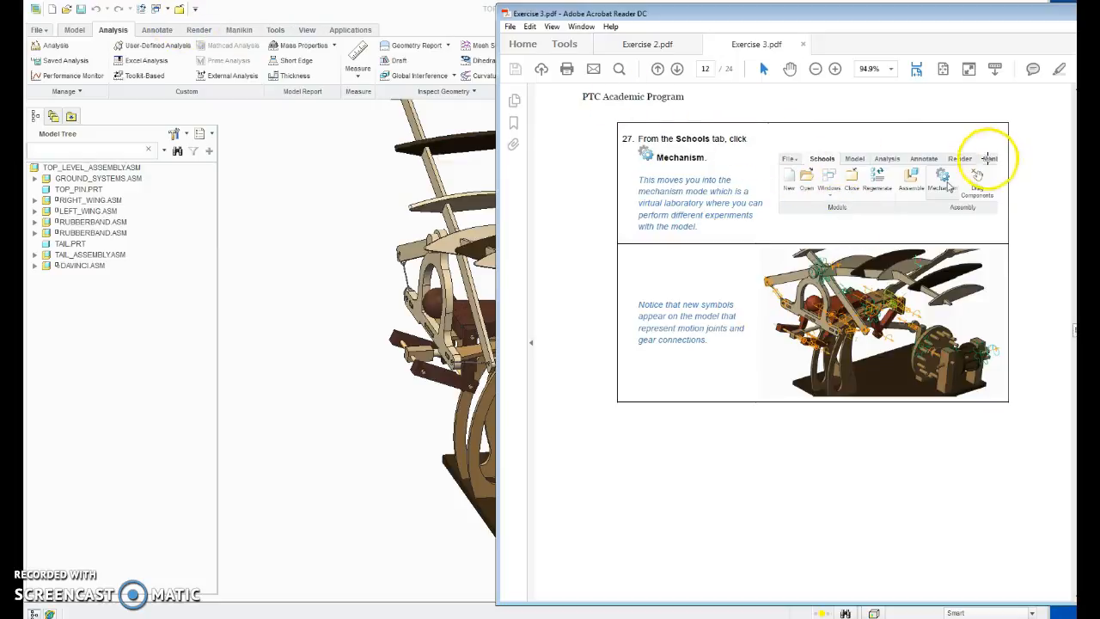
left_click(491, 19)
left_click(1059, 172)
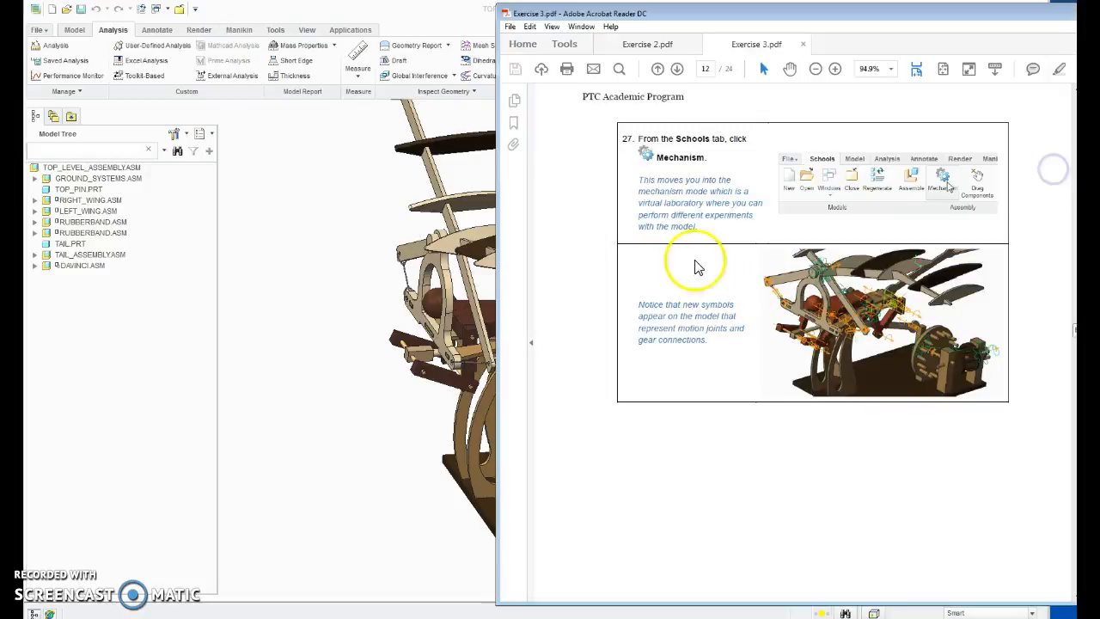
Step: Switch to Creo Parametric, search the commands for "mech" and enter Mechanism mode for the top-level assembly
left_click(344, 124)
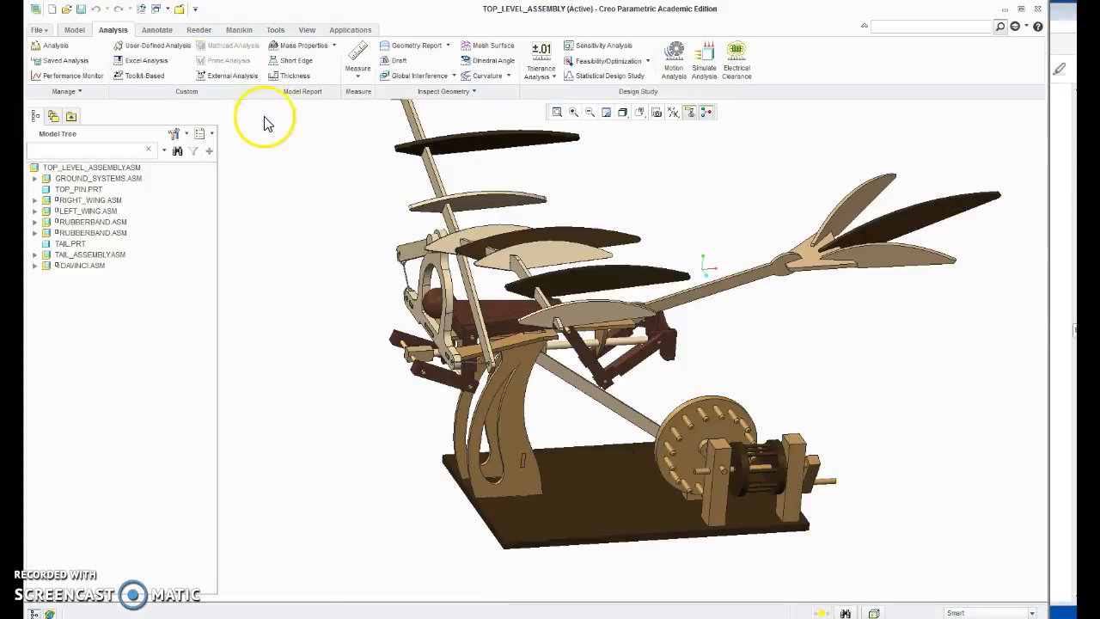
left_click(938, 29)
type("me")
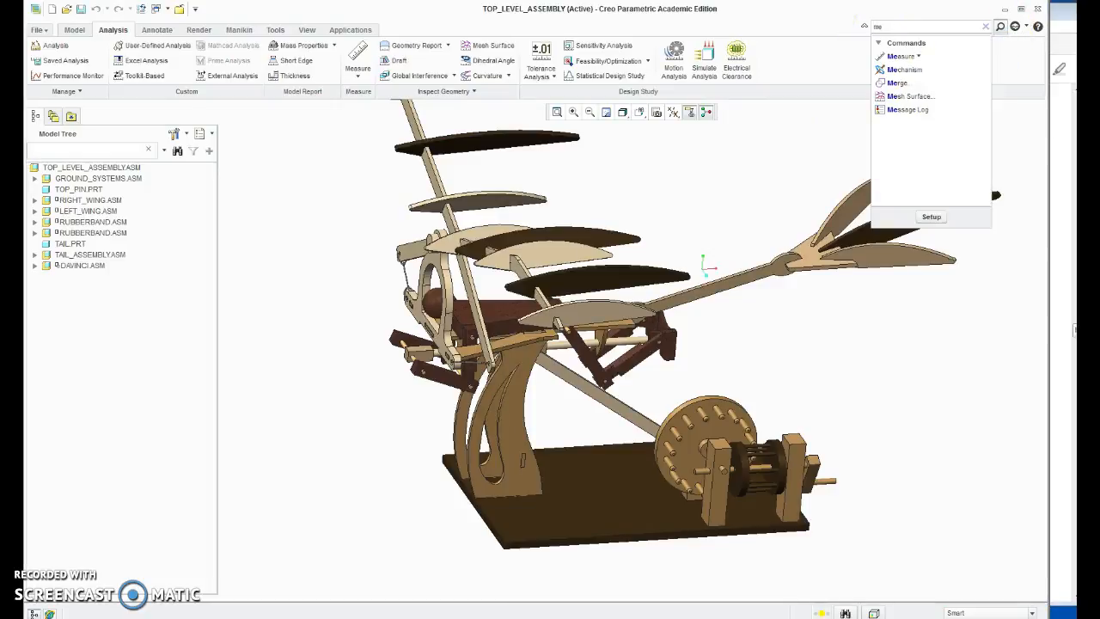
type("ch")
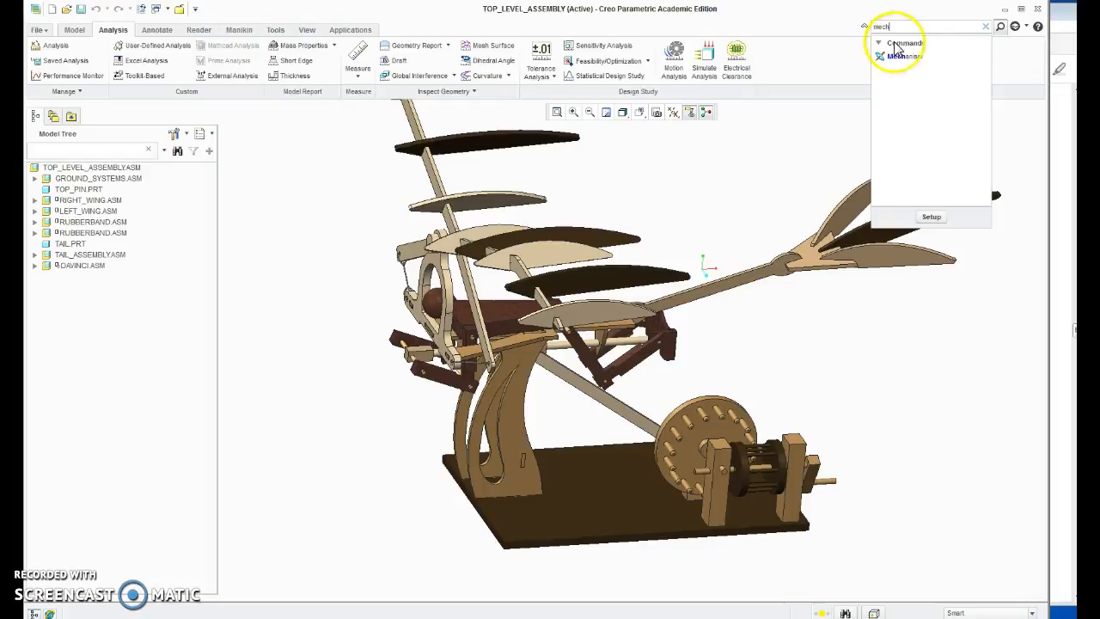
mouse_move(912, 61)
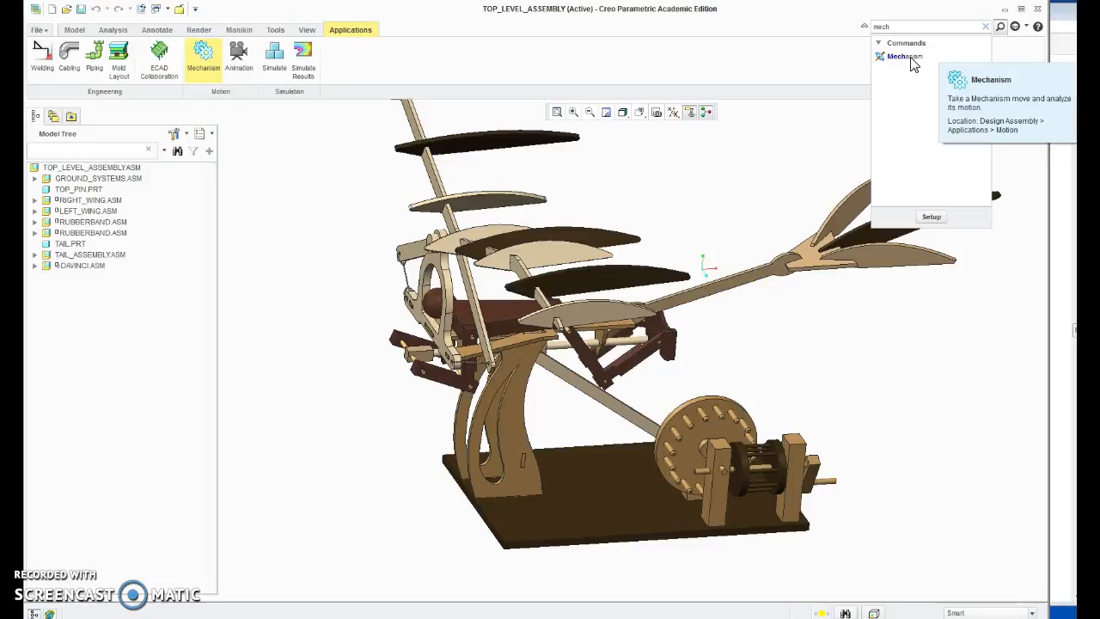
left_click(913, 63)
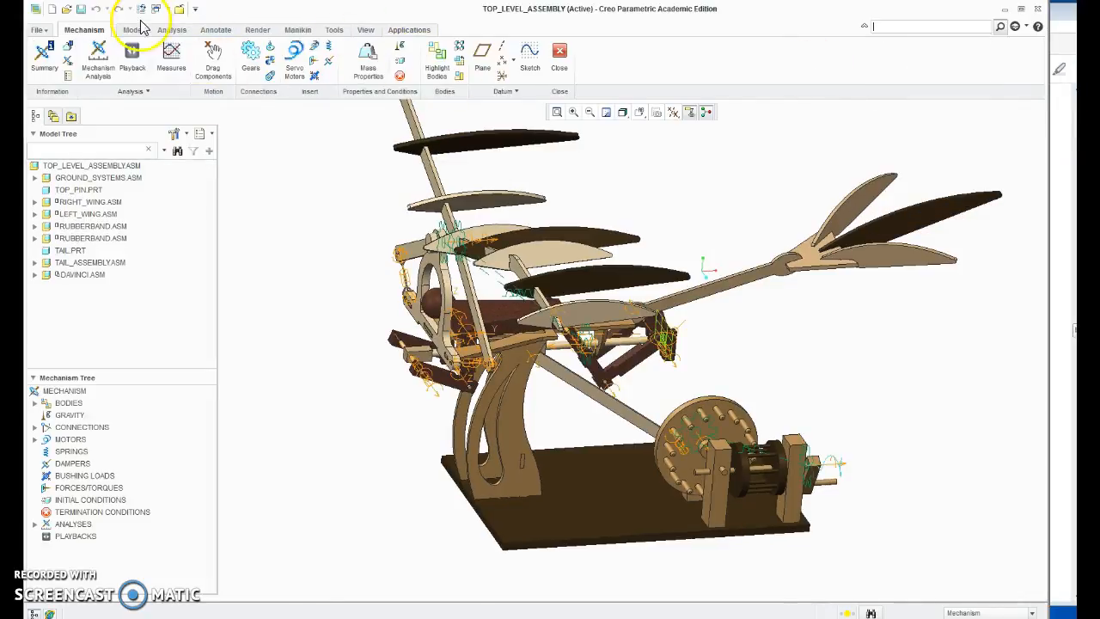
Step: Close Mechanism mode and enter it again from the assembly's motion applications
left_click(560, 53)
left_click(350, 31)
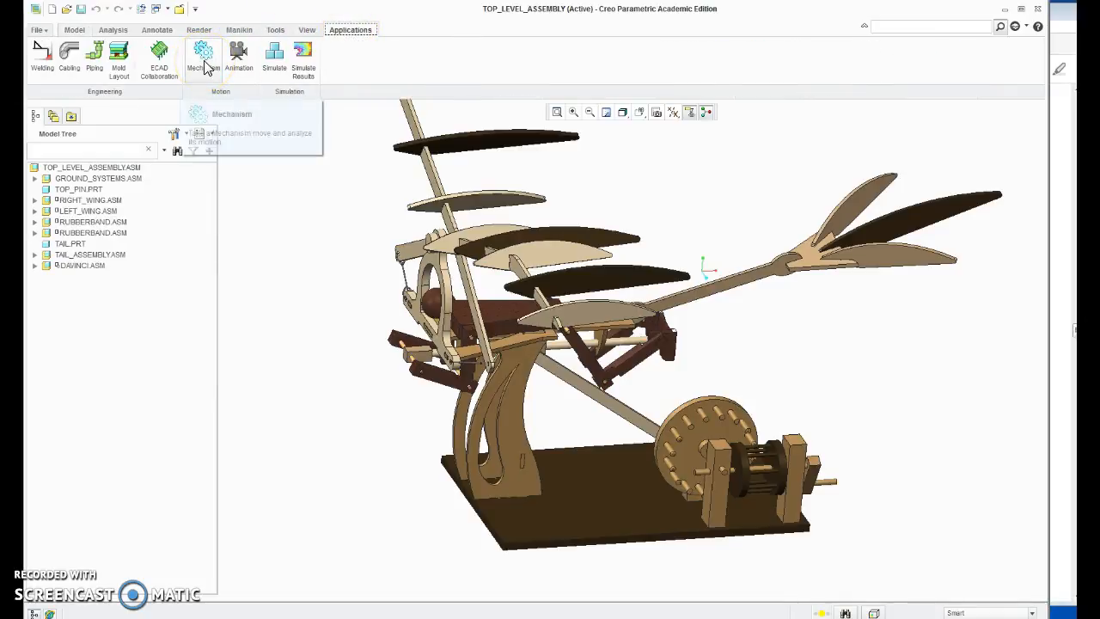
left_click(204, 58)
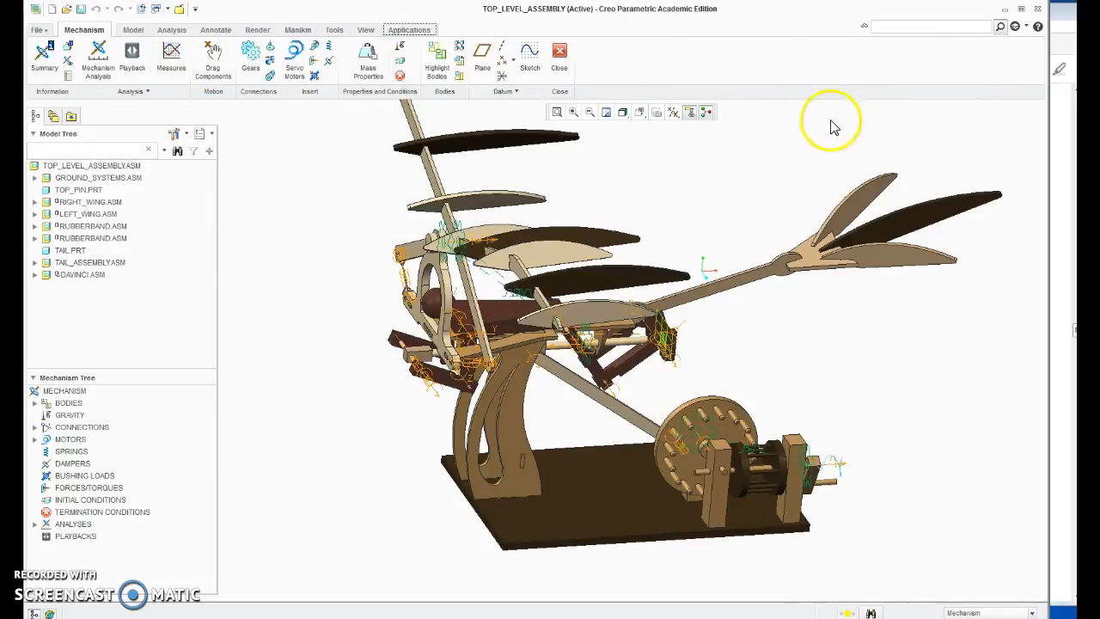
Step: Switch to the Exercise 3 PDF and read steps 28 to 31 on running the Wing_Flapping analysis and playing it back
left_click(1069, 43)
scroll(877, 283, "down", 10)
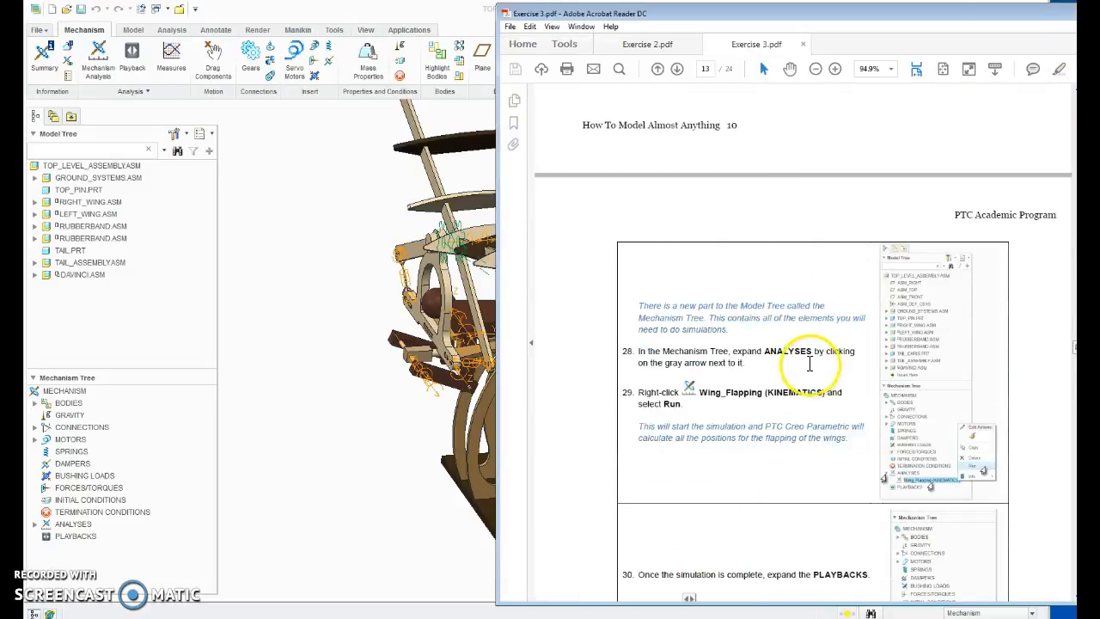
scroll(797, 365, "down", 3)
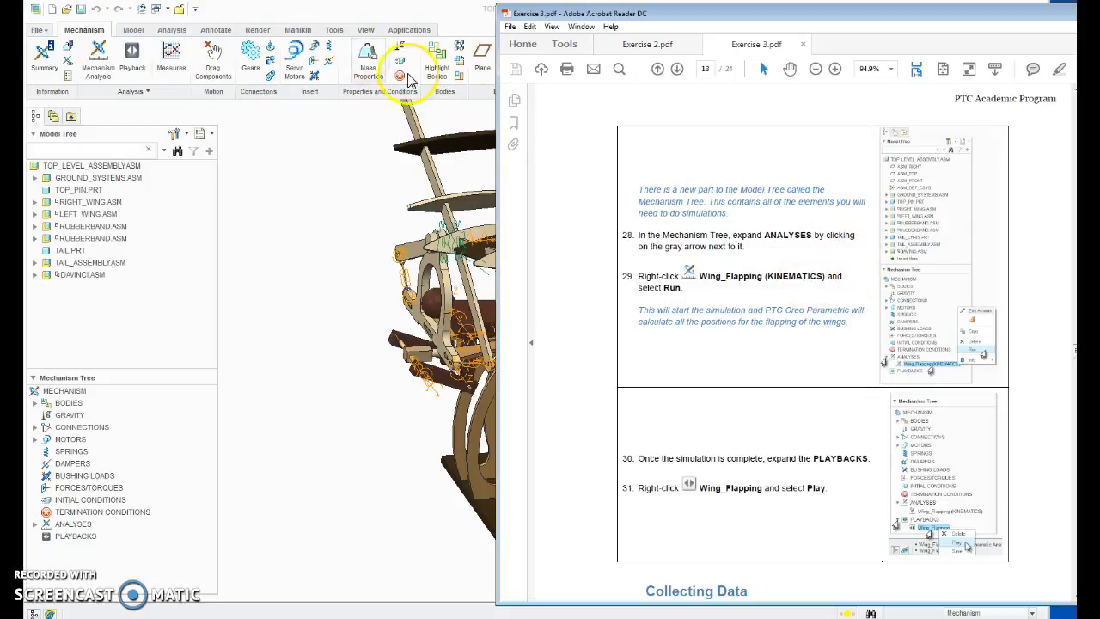
Step: In Creo Parametric, create and run a Position mechanism analysis with start time 0, end time 10 and frame rate 10
left_click(375, 13)
left_click(98, 60)
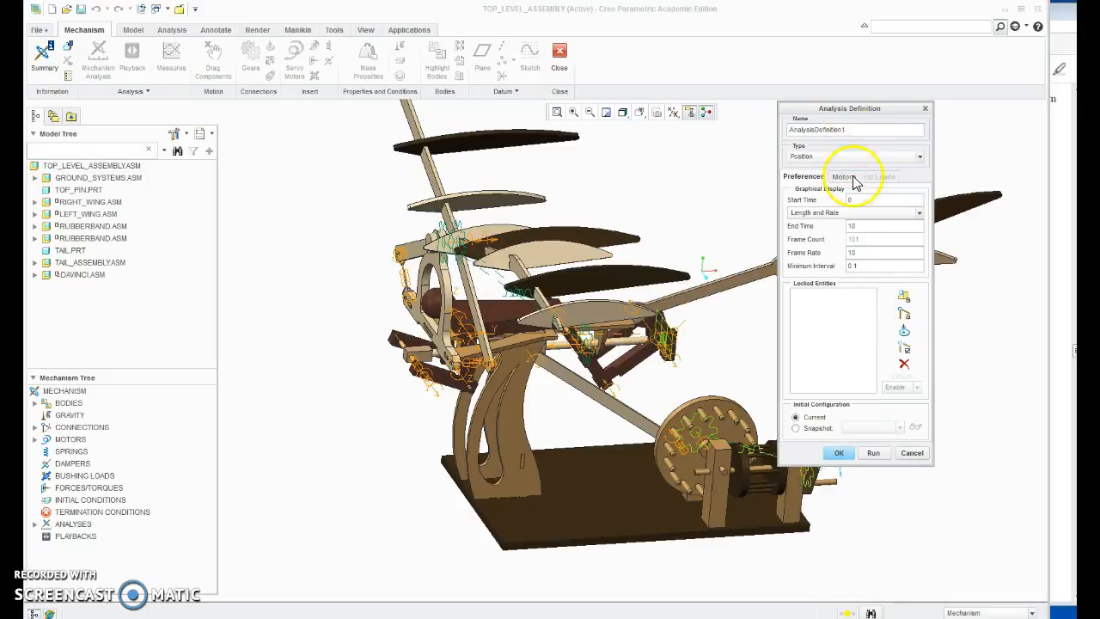
left_click(872, 454)
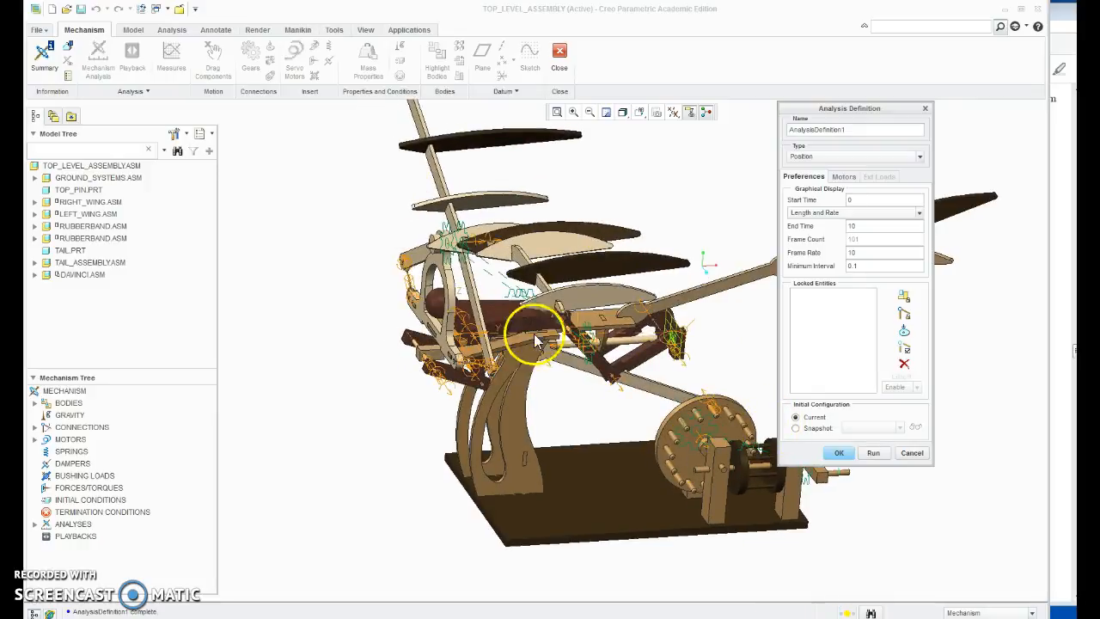
left_click(840, 453)
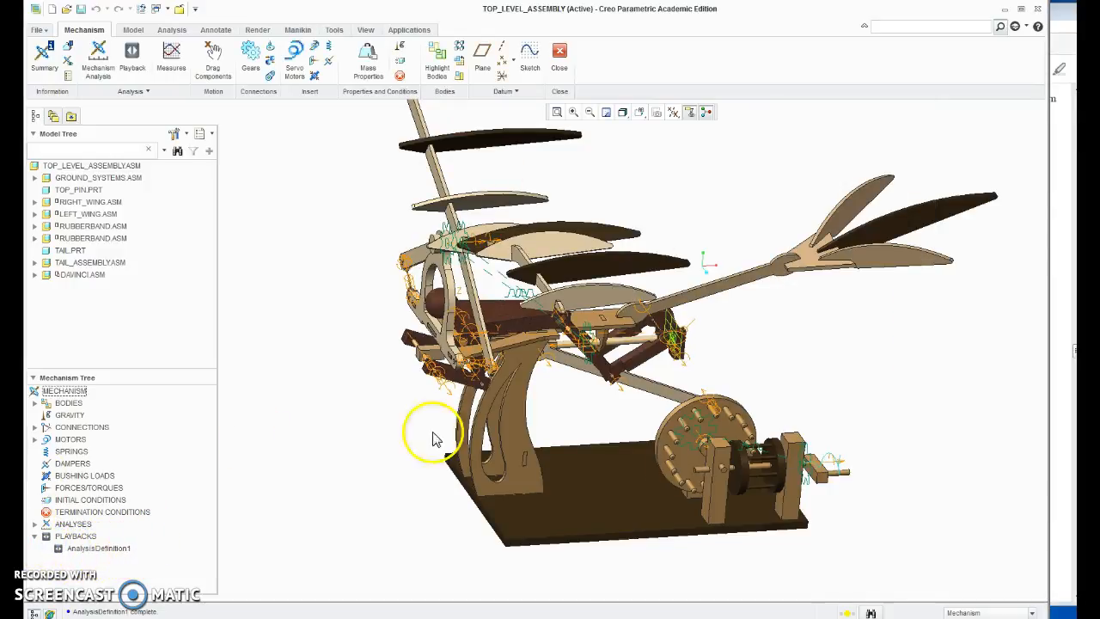
Step: Check steps 30 and 31 in the Exercise 3 PDF and select the AnalysisDefinition1 playback in Creo Parametric
left_click(1060, 256)
scroll(774, 370, "down", 3)
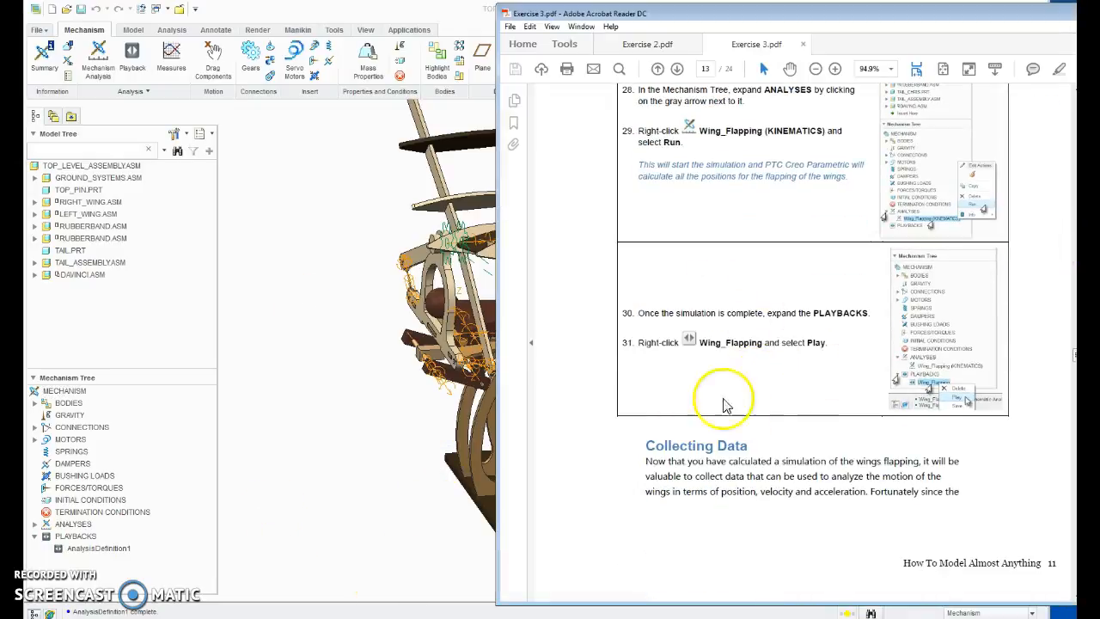
left_click(350, 427)
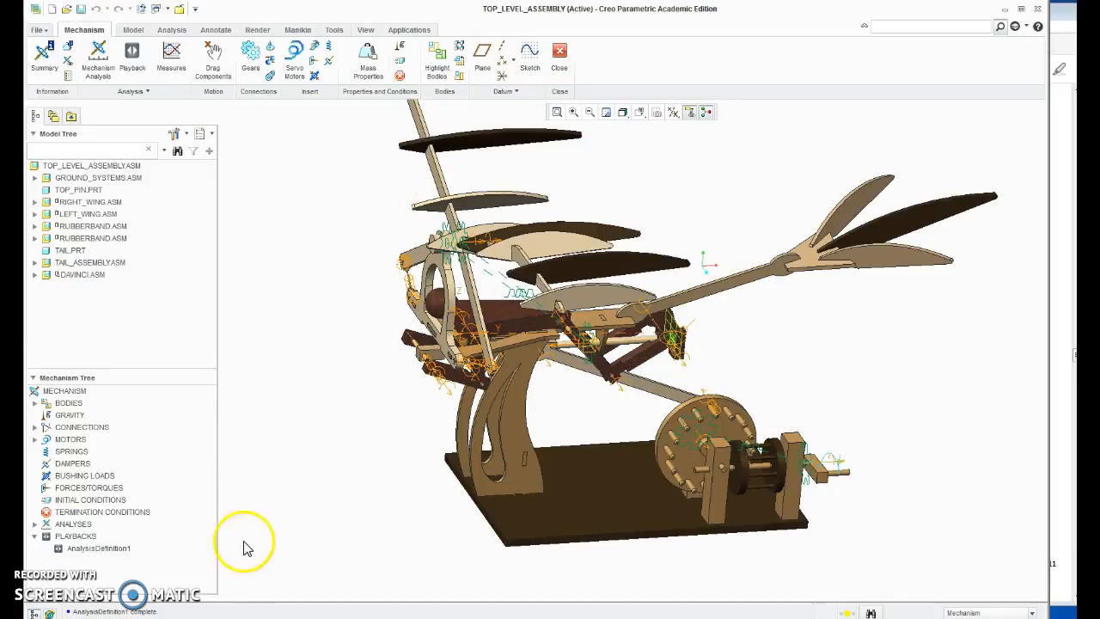
left_click(122, 549)
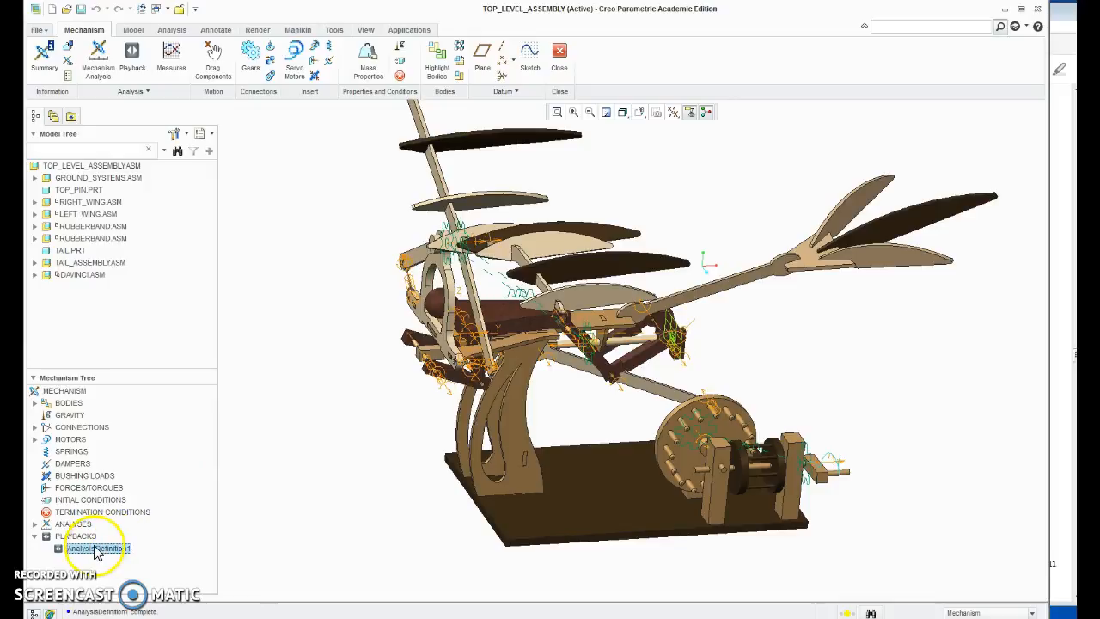
Step: Return to the Exercise 3 PDF and read the Collecting Data section and steps 32 to 35 on animation playback and measures
left_click(1064, 346)
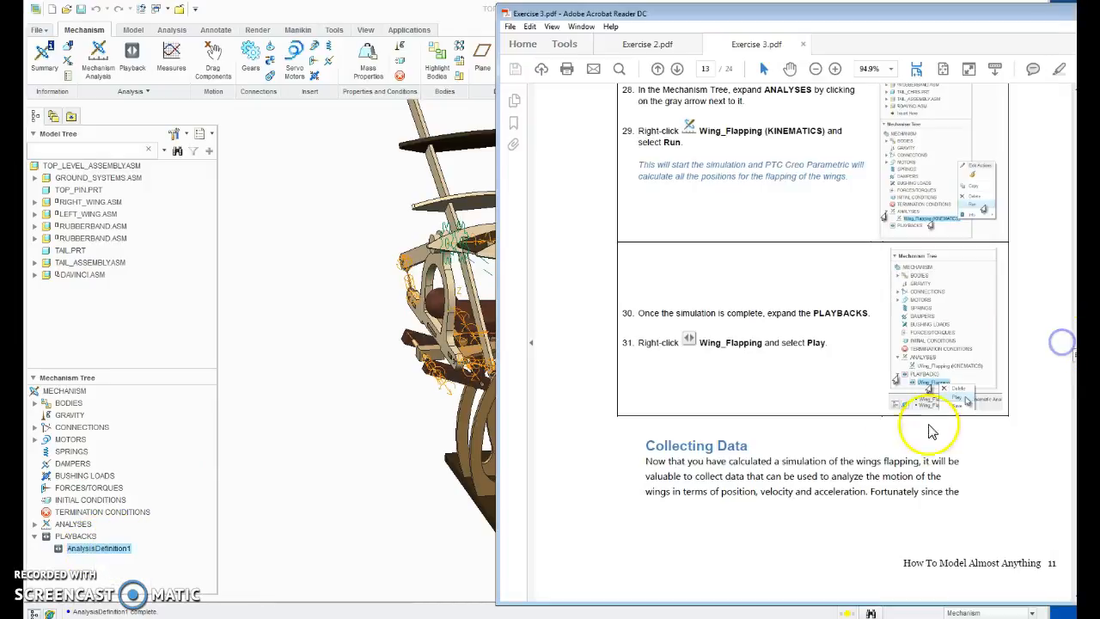
scroll(920, 315, "down", 3)
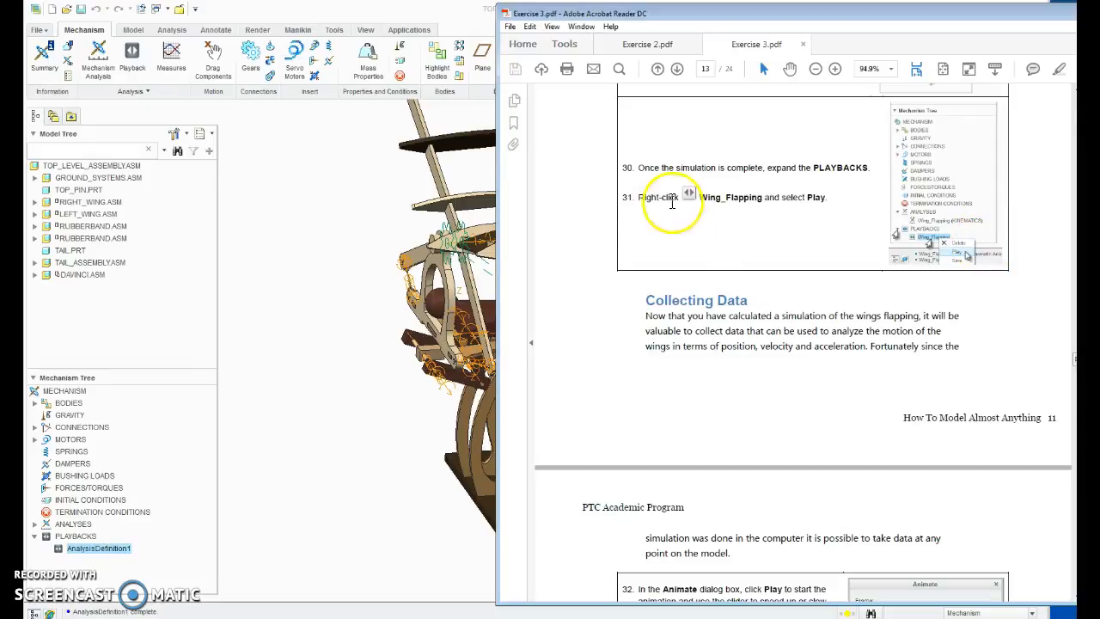
scroll(732, 248, "down", 3)
scroll(734, 251, "down", 2)
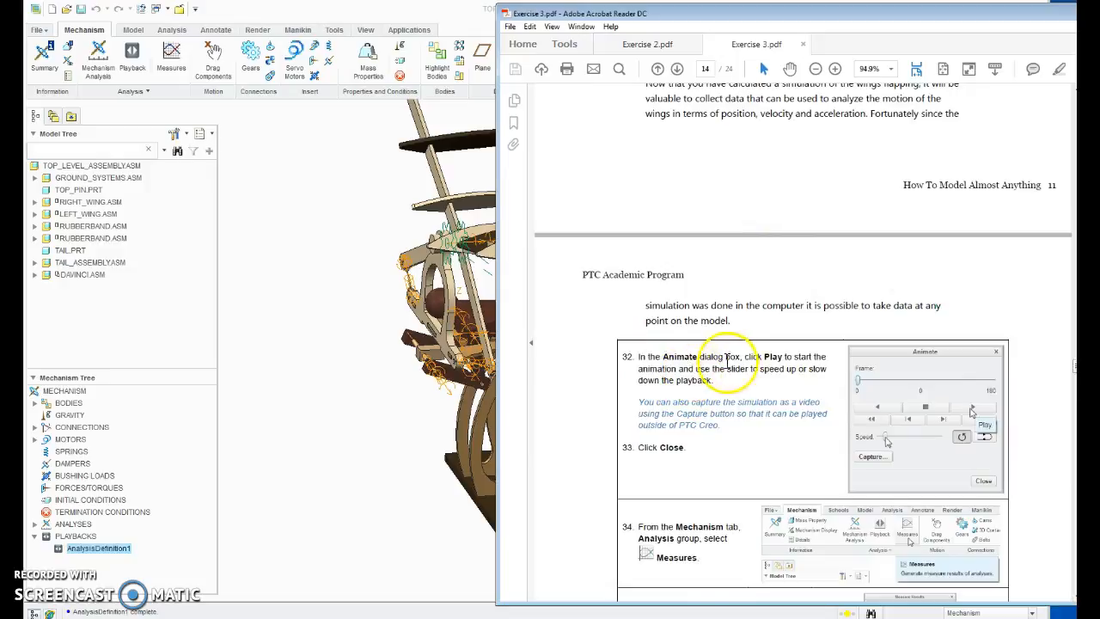
scroll(701, 379, "down", 3)
scroll(647, 378, "down", 1)
left_click(647, 356)
mouse_move(697, 354)
left_mouse_down()
mouse_move(684, 331)
mouse_move(693, 340)
left_mouse_up()
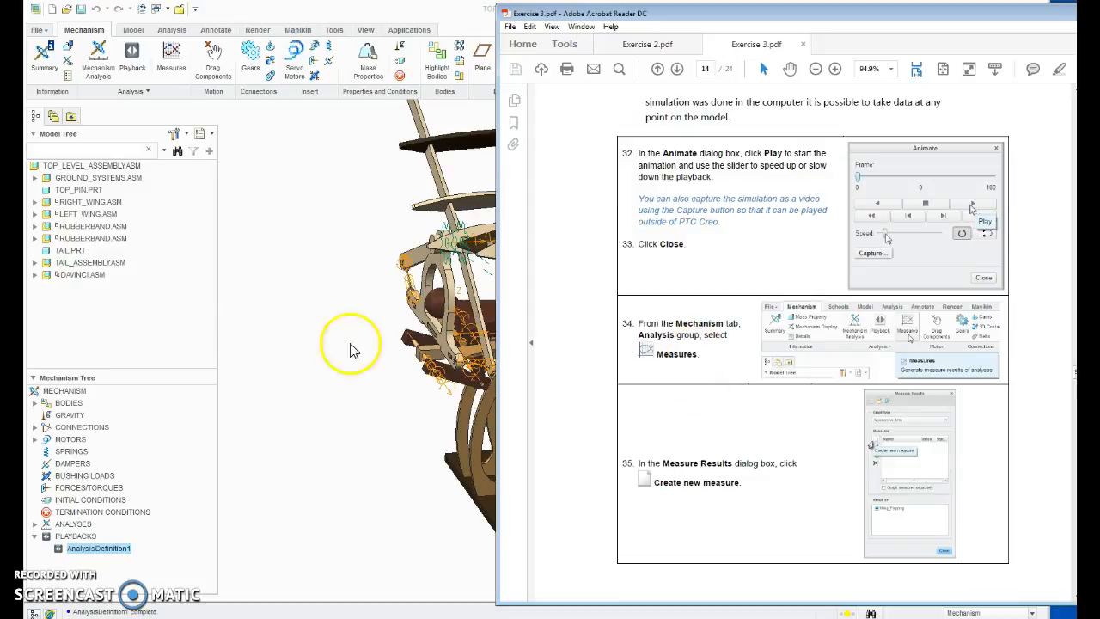
Step: Open the Measure Results in Creo Parametric and delete the existing vel and pos measures
left_click(174, 79)
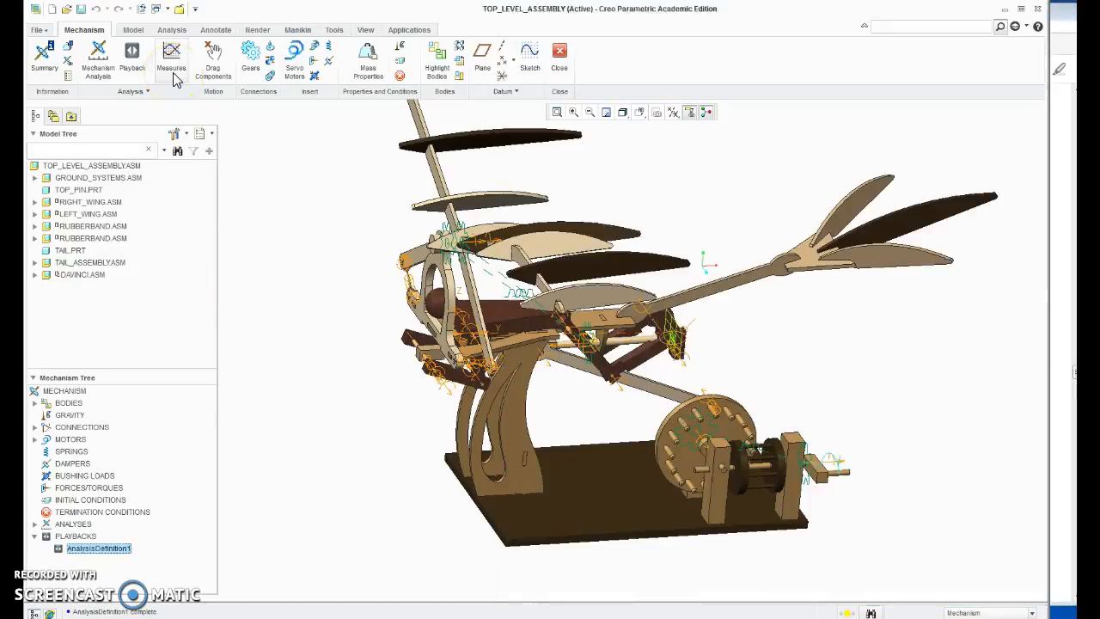
left_click(221, 212)
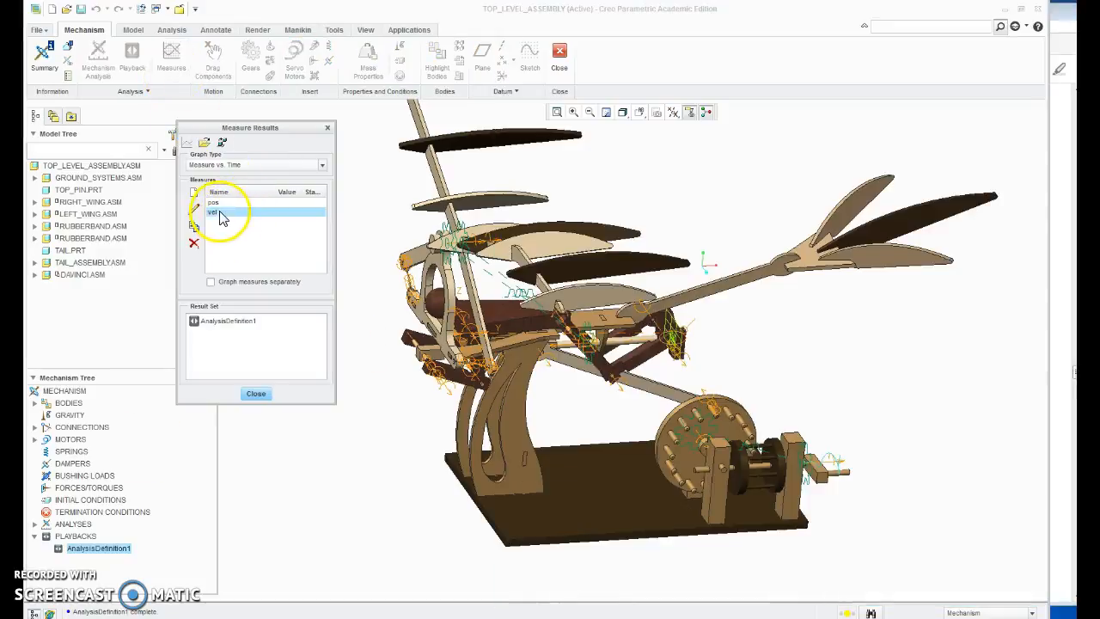
left_click(195, 244)
left_click(215, 206)
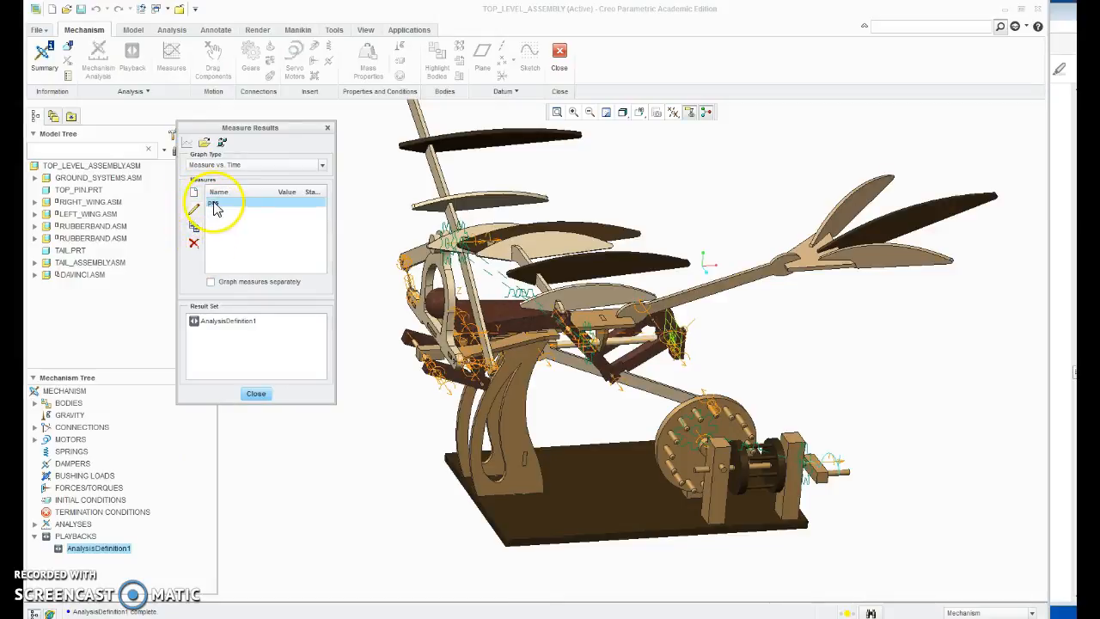
left_click(194, 244)
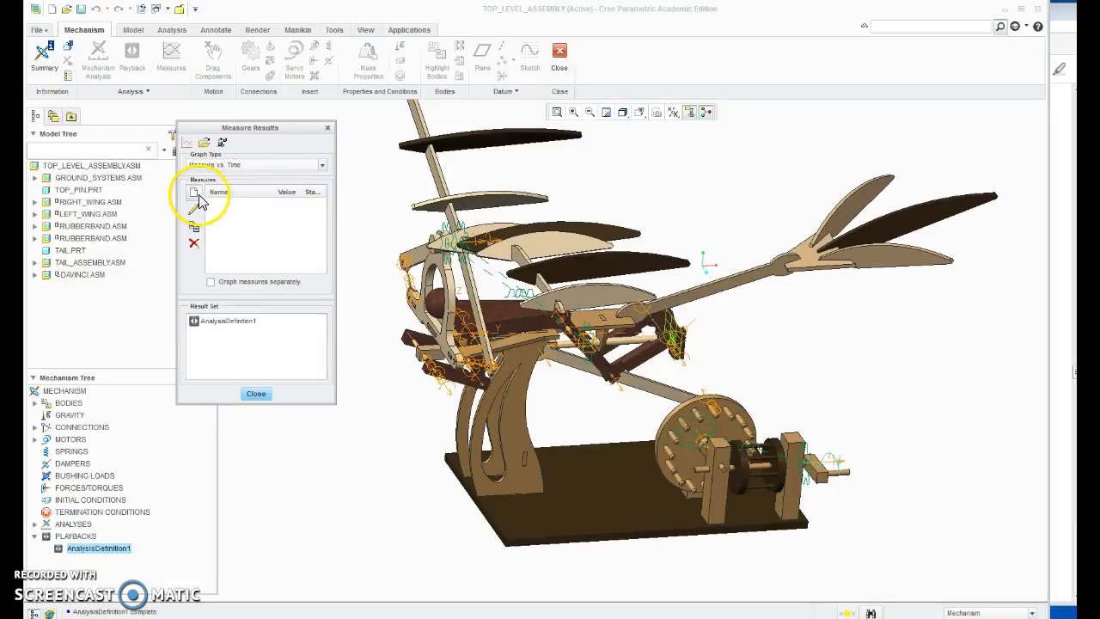
Step: Create a Position-type measure named Position at the wing strut's edge end, using the Magnitude component evaluated at Each Time Step
left_click(194, 194)
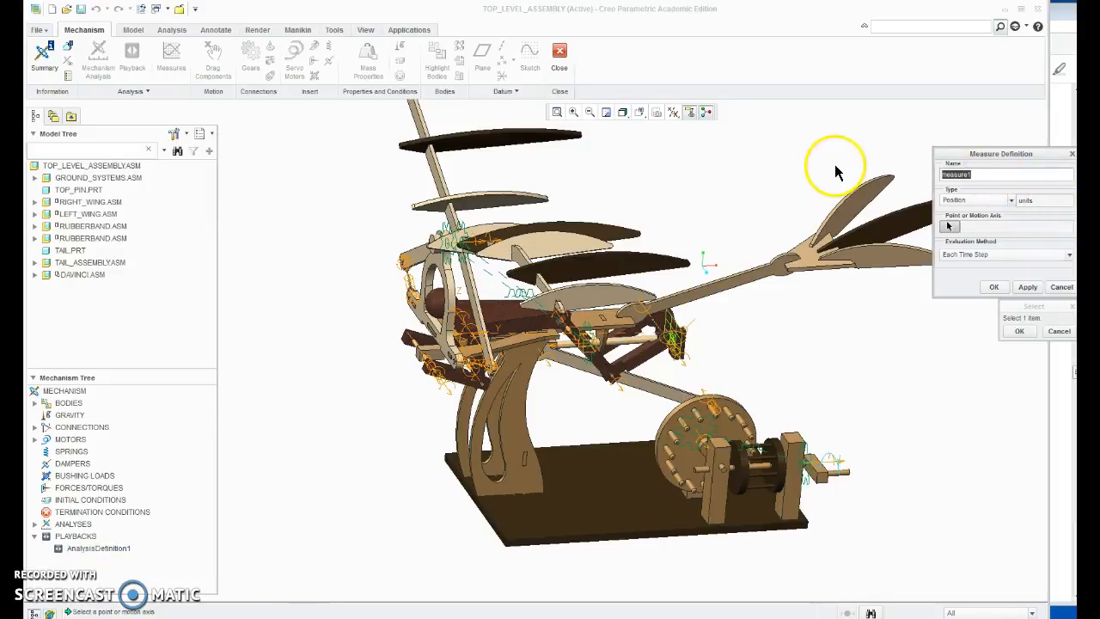
type("Position")
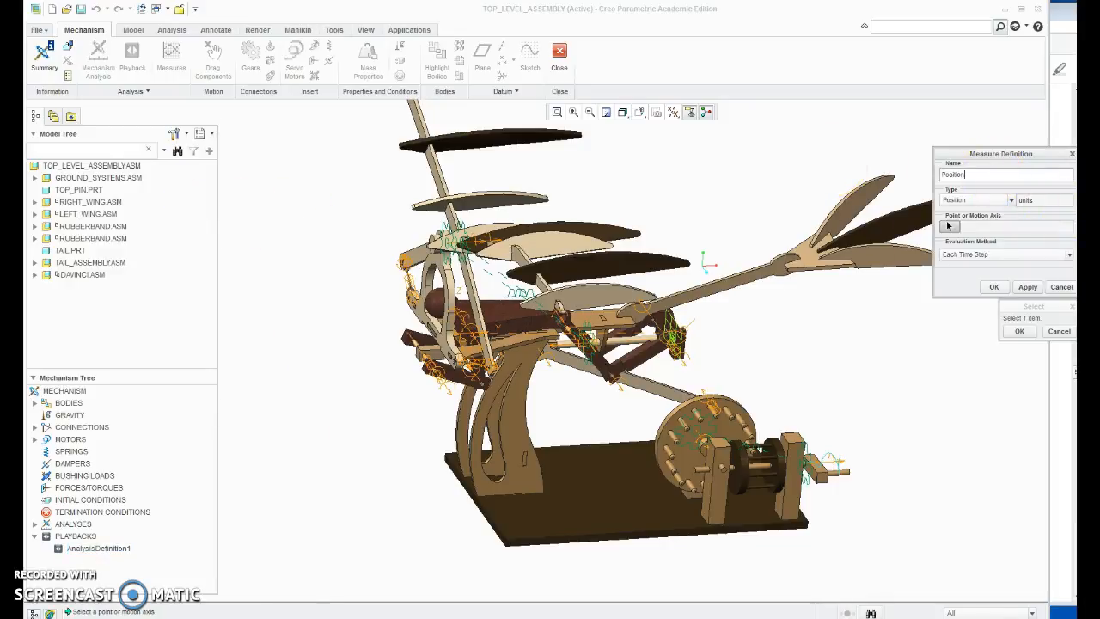
left_click(949, 226)
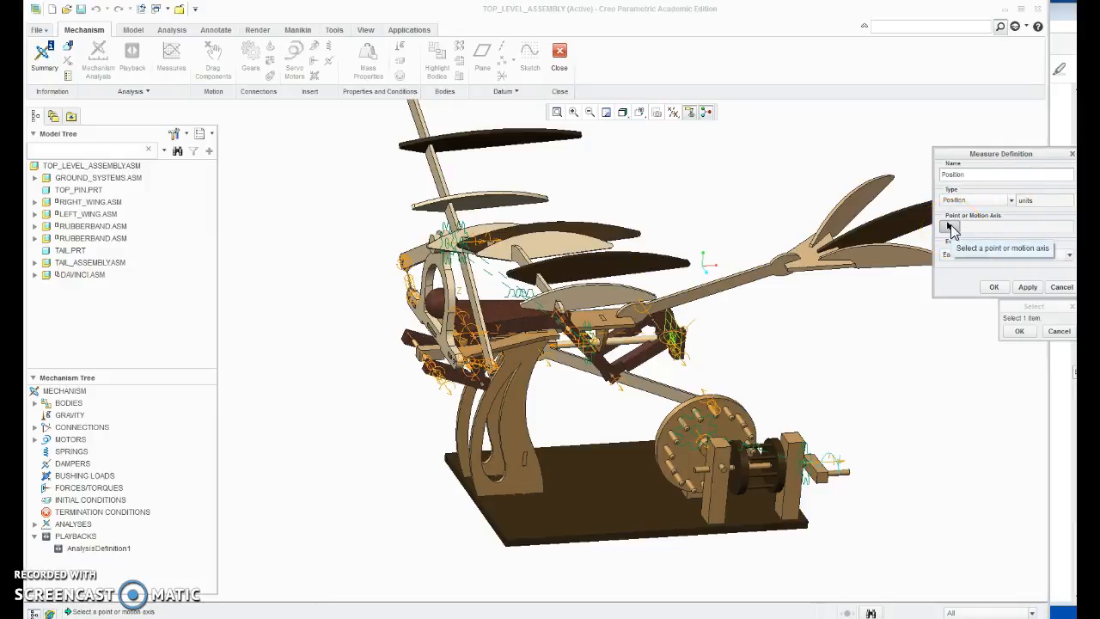
left_click(952, 230)
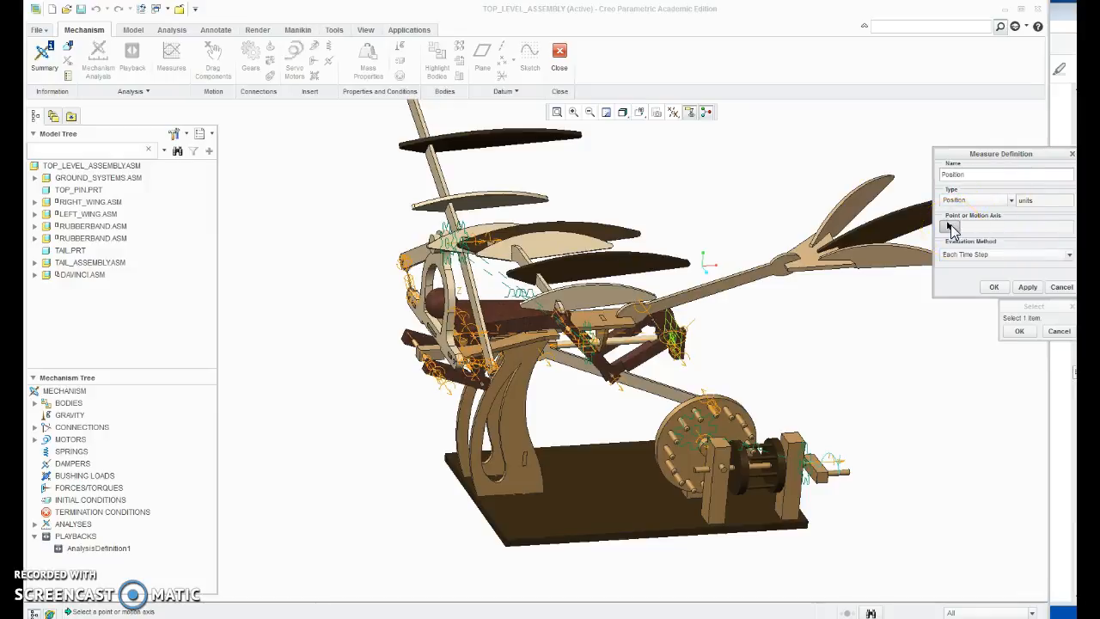
left_click(561, 316)
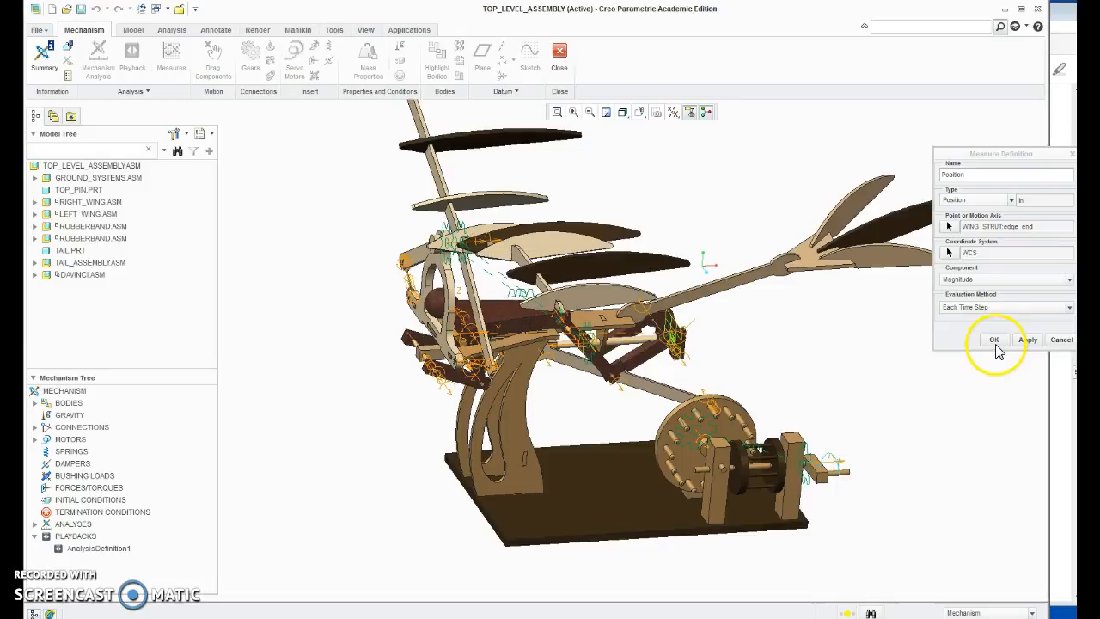
left_click(1002, 309)
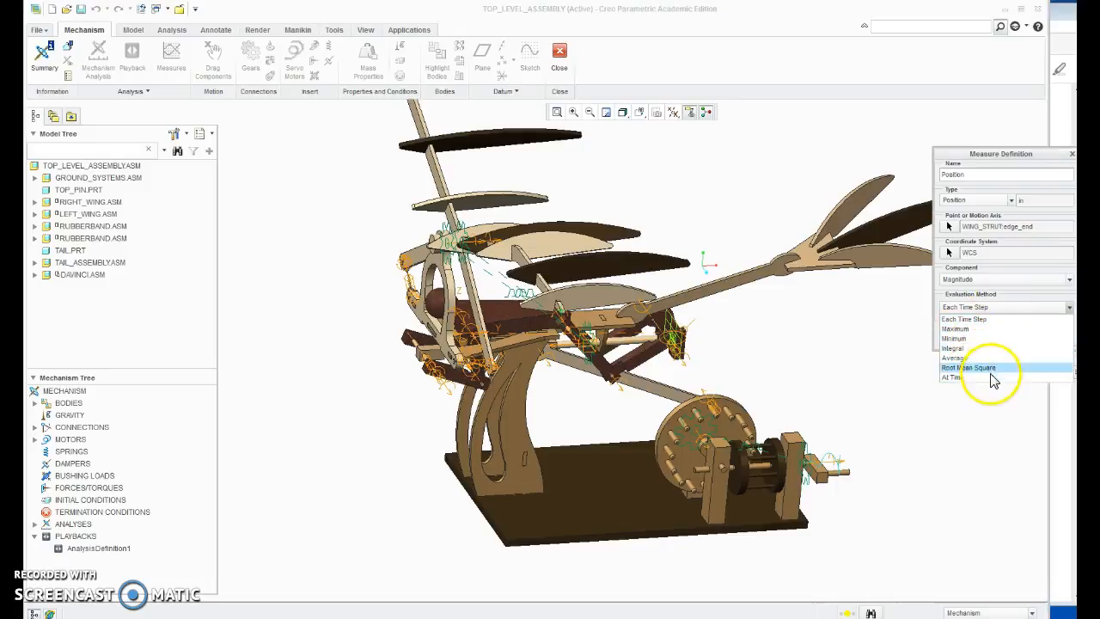
left_click(1001, 319)
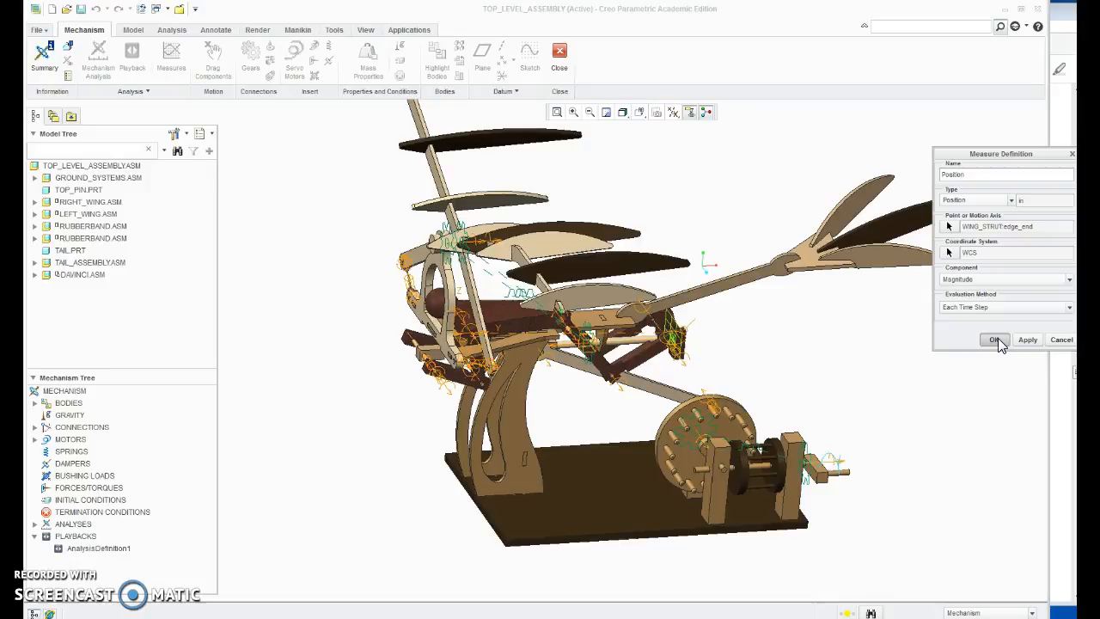
left_click(994, 339)
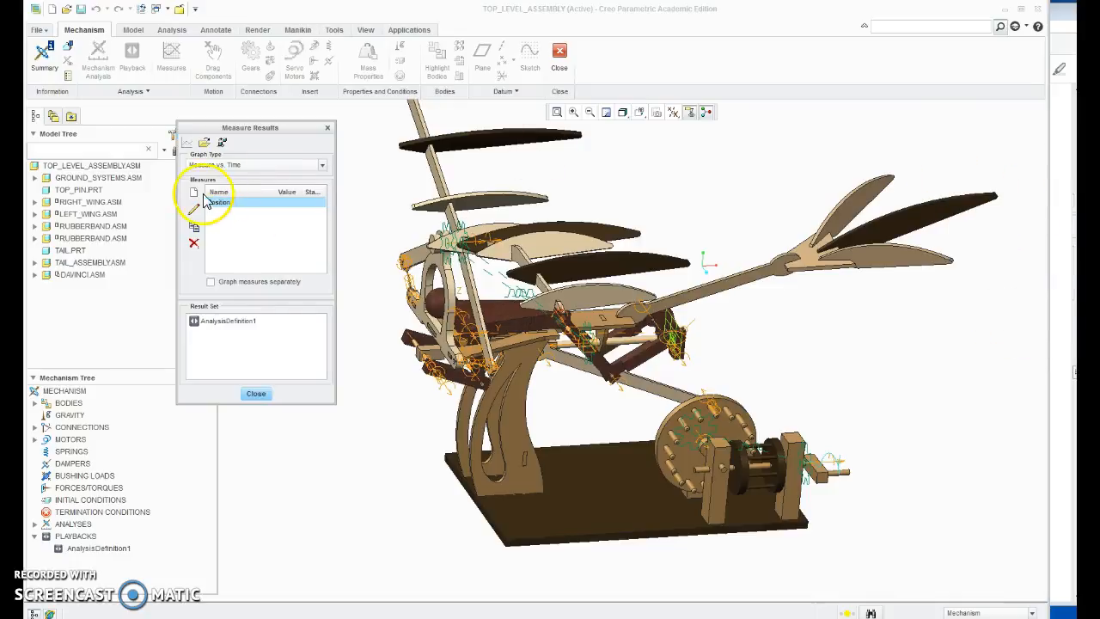
Step: Create a Velocity-type measure named Velocity at the wing strut's edge end, using the Magnitude component evaluated at Each Time Step
left_click(211, 192)
double_click(211, 193)
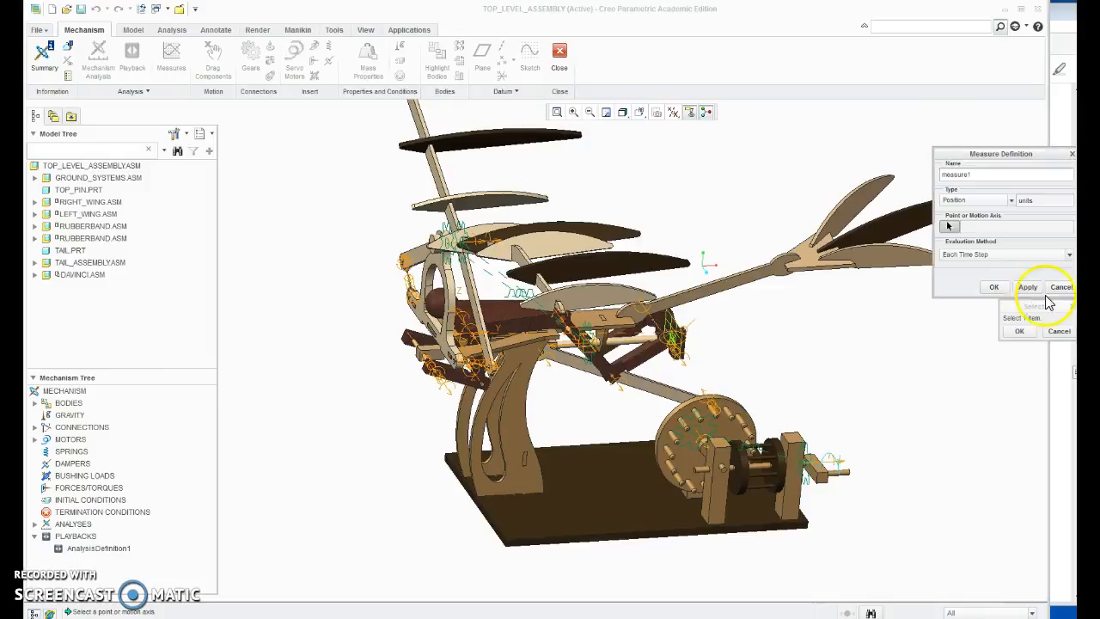
double_click(982, 173)
type("Velocity")
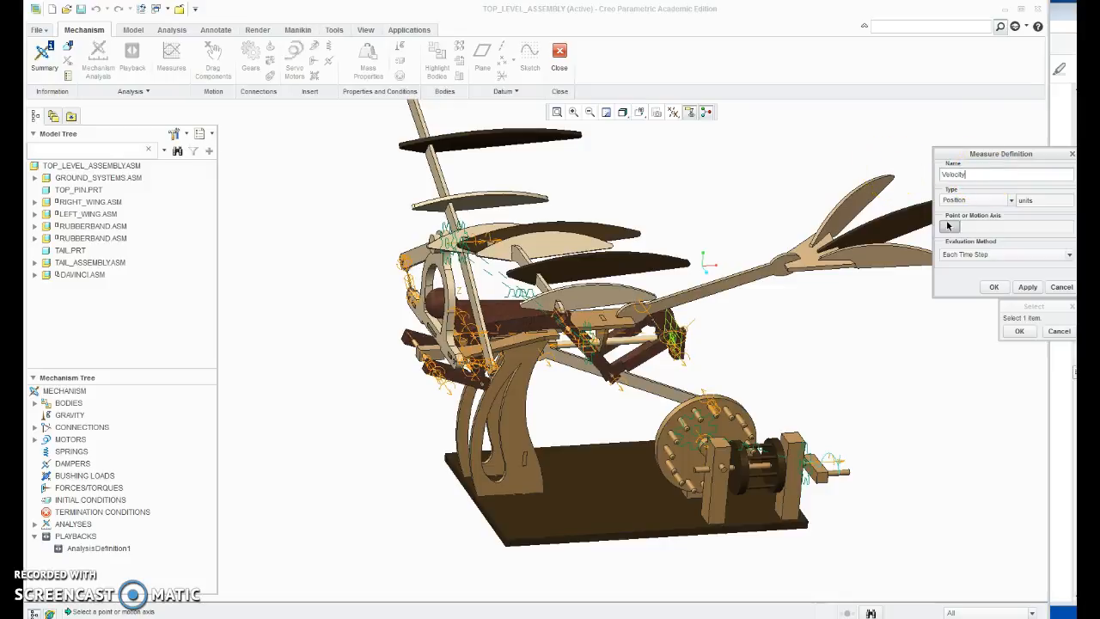
left_click(972, 199)
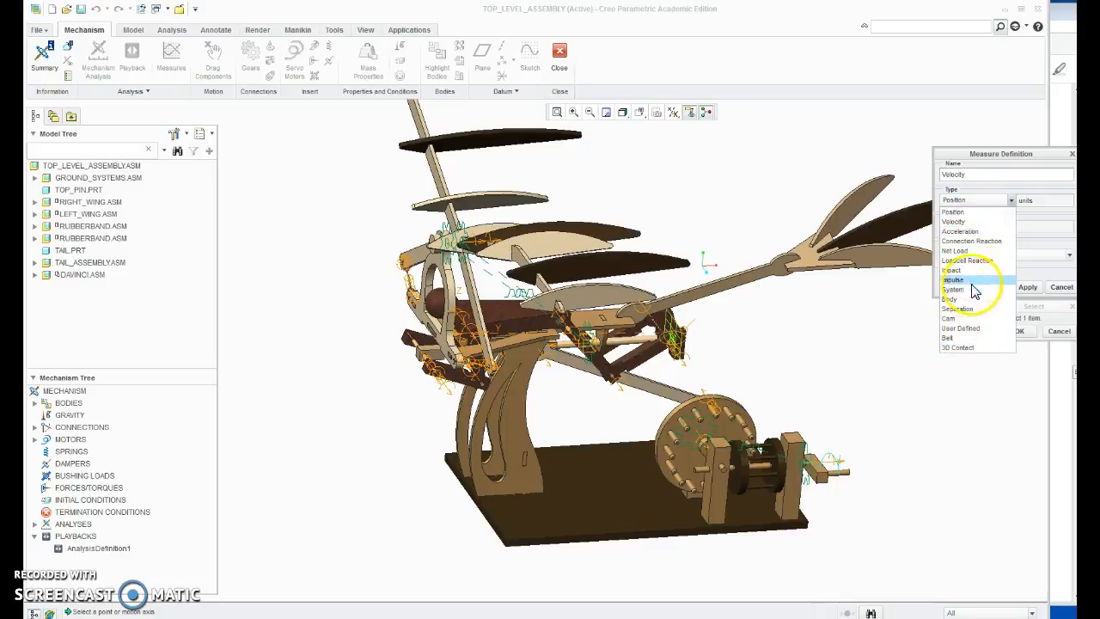
left_click(970, 221)
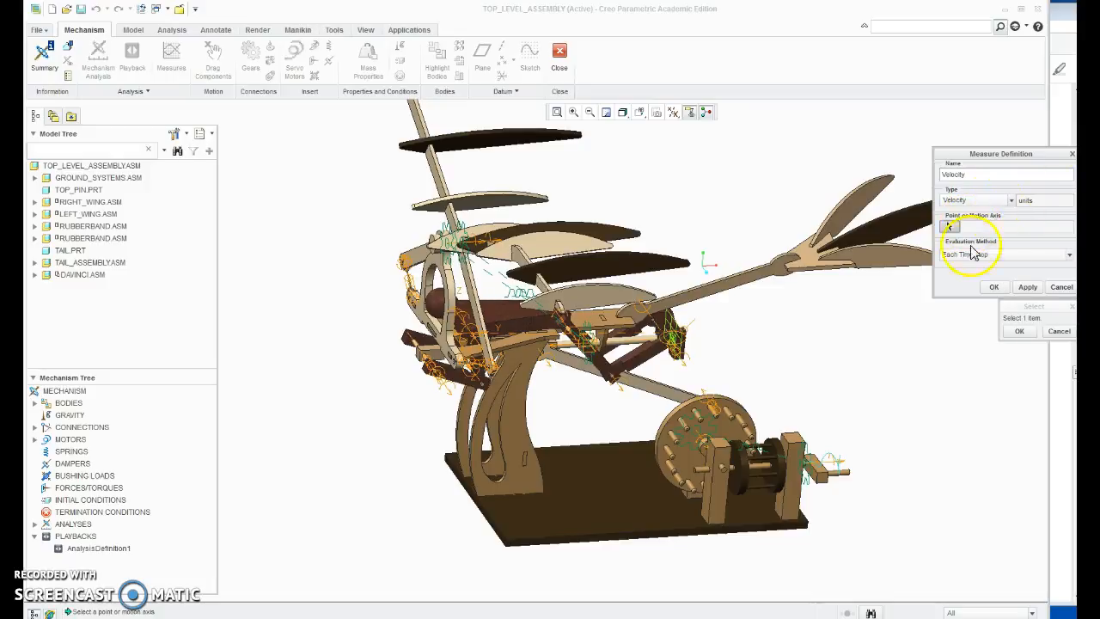
left_click(567, 317)
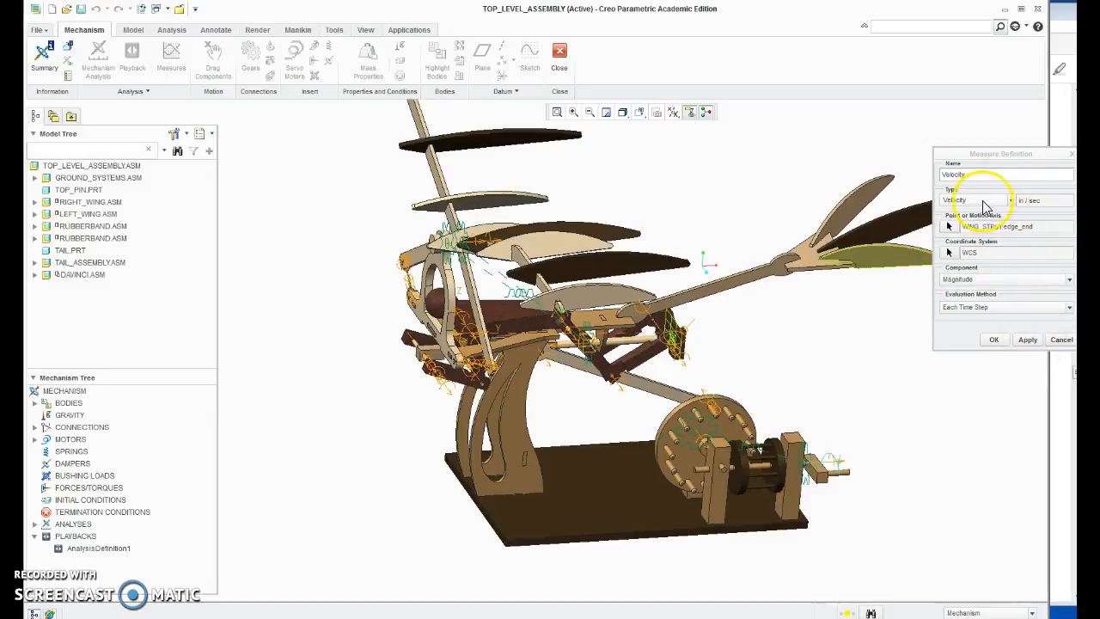
left_click(994, 340)
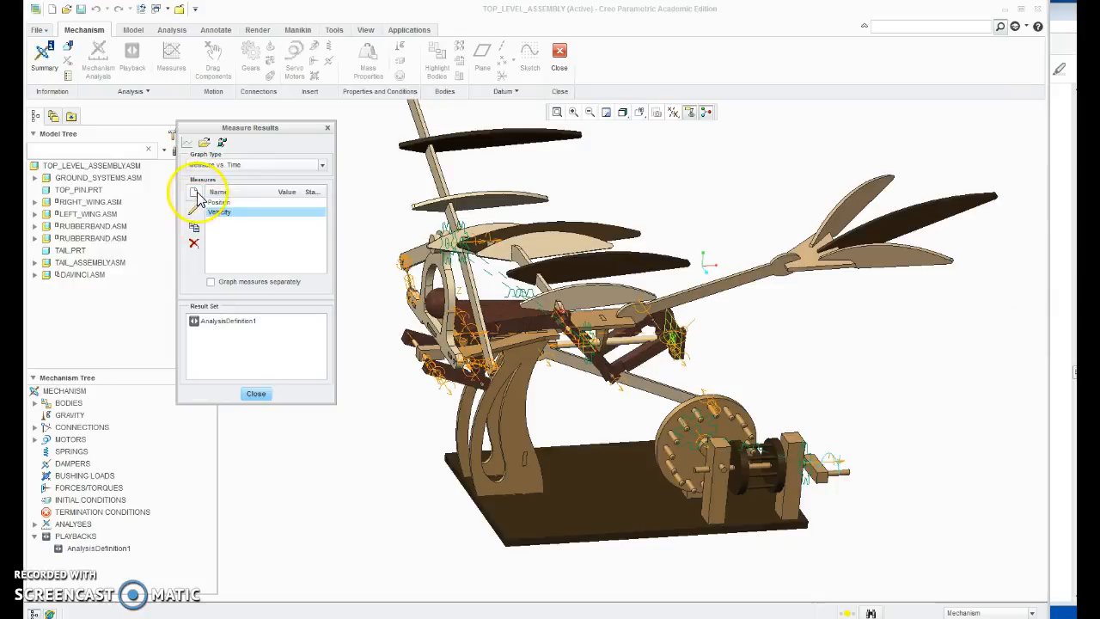
Step: Create an Acceleration-type measure named Acceleration at the same wing strut edge end point
left_click(196, 194)
left_click(976, 200)
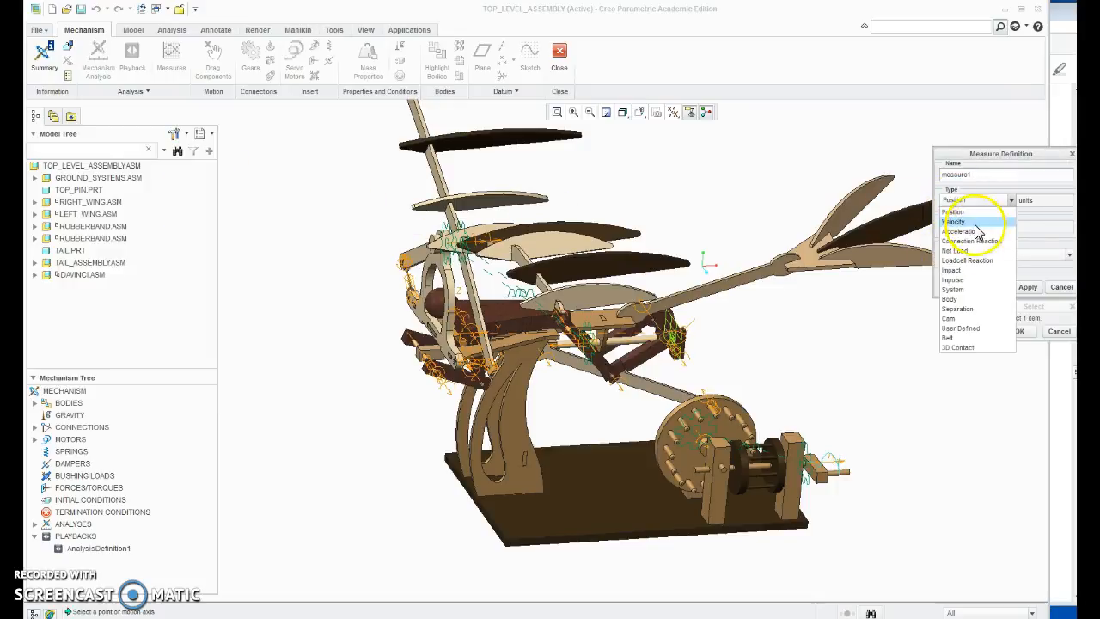
left_click(961, 231)
type("Acceleration")
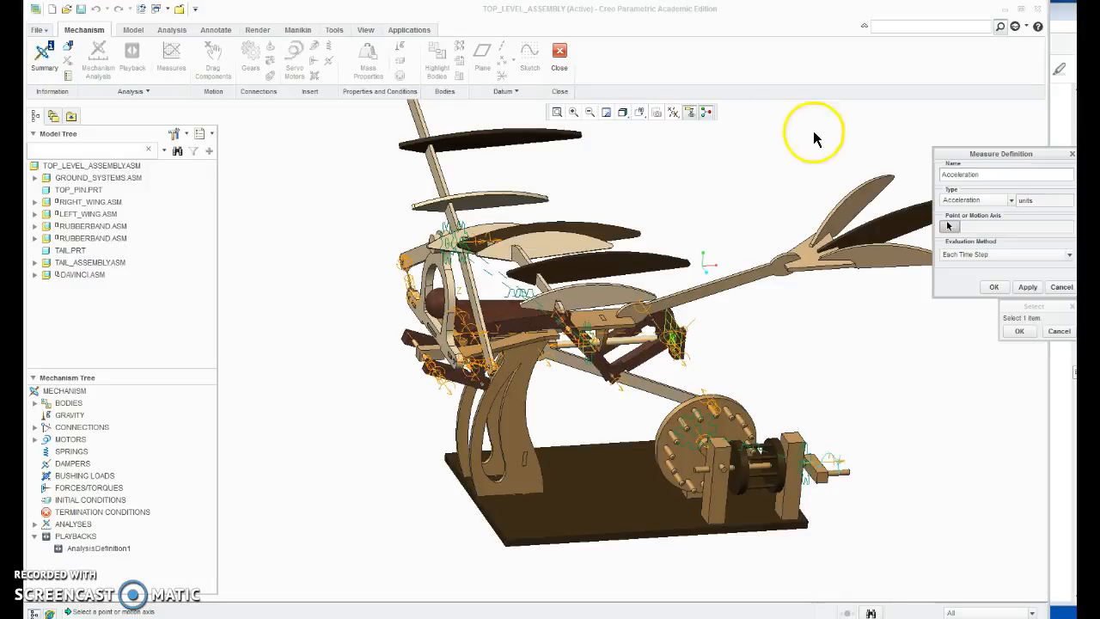
left_click(564, 316)
left_click(994, 339)
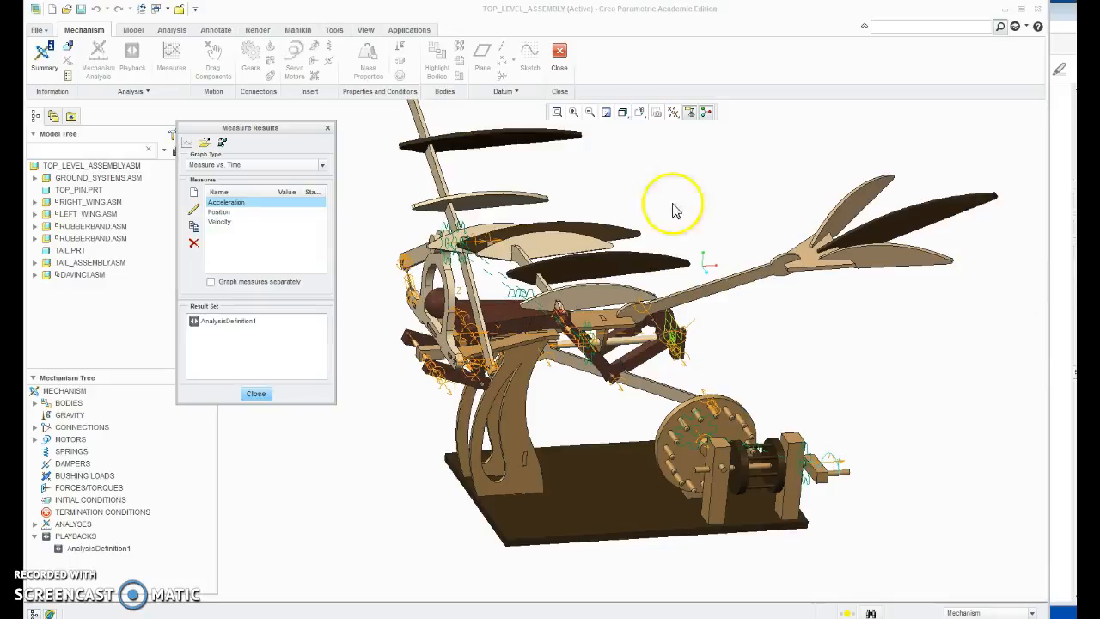
Step: Select the Acceleration, Position and Velocity measures with the AnalysisDefinition1 result set and check their values
left_click(238, 245)
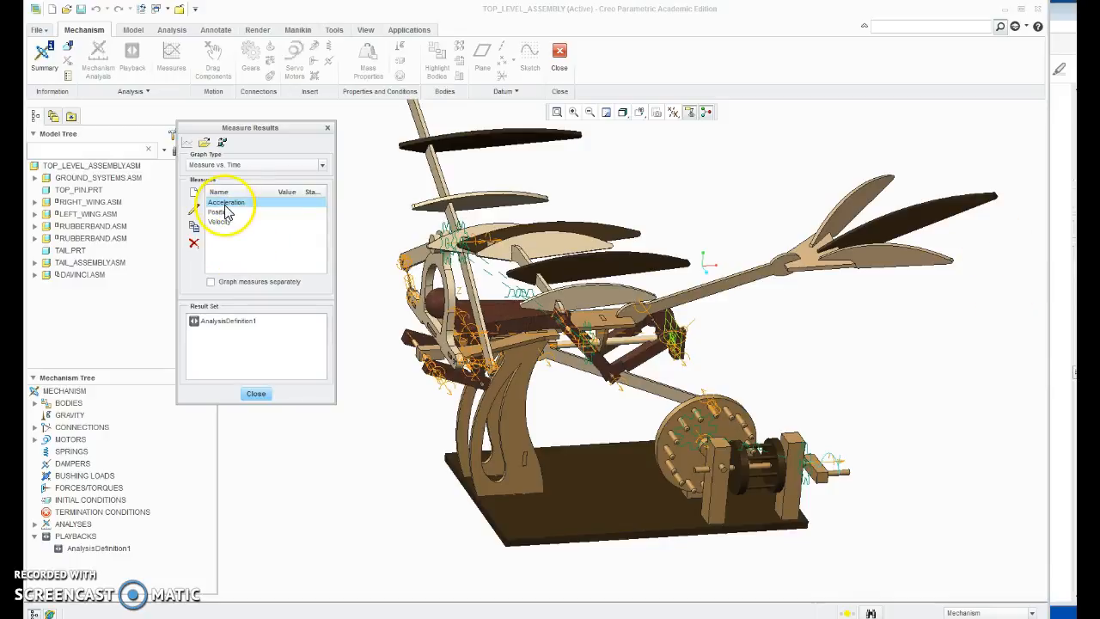
left_click(229, 222, "ctrl")
left_click(229, 214, "ctrl")
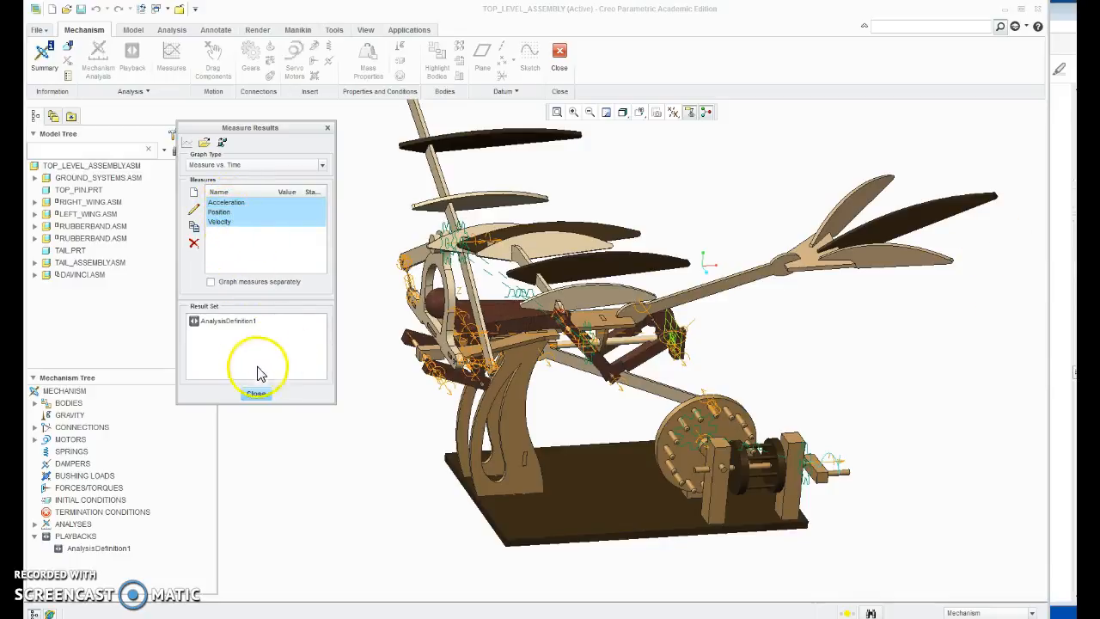
left_click(225, 321)
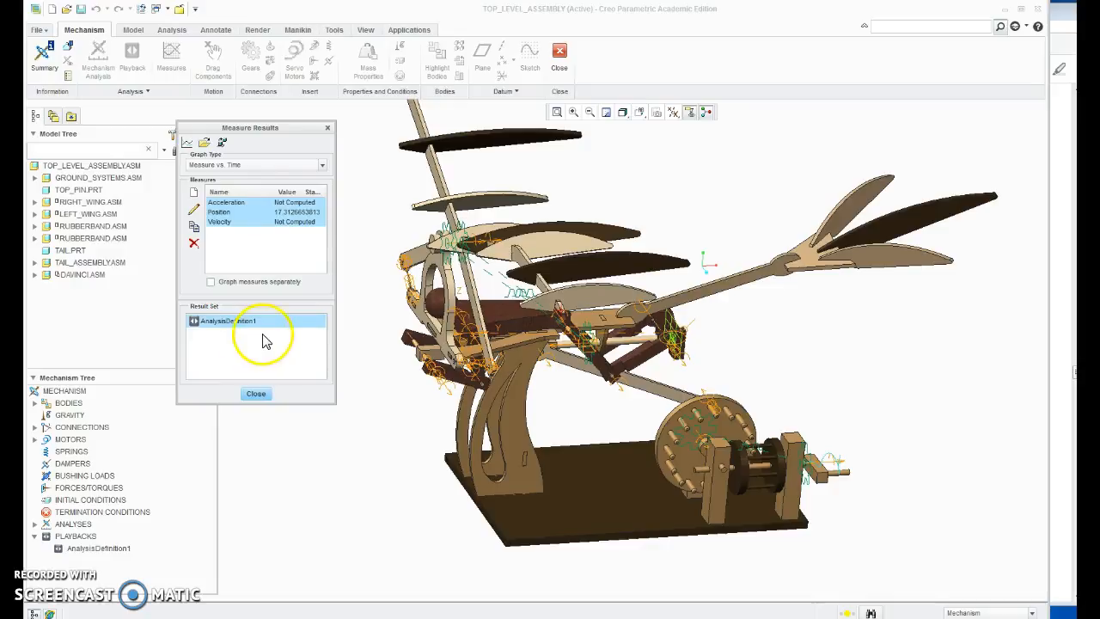
left_click(293, 214)
left_click(282, 222)
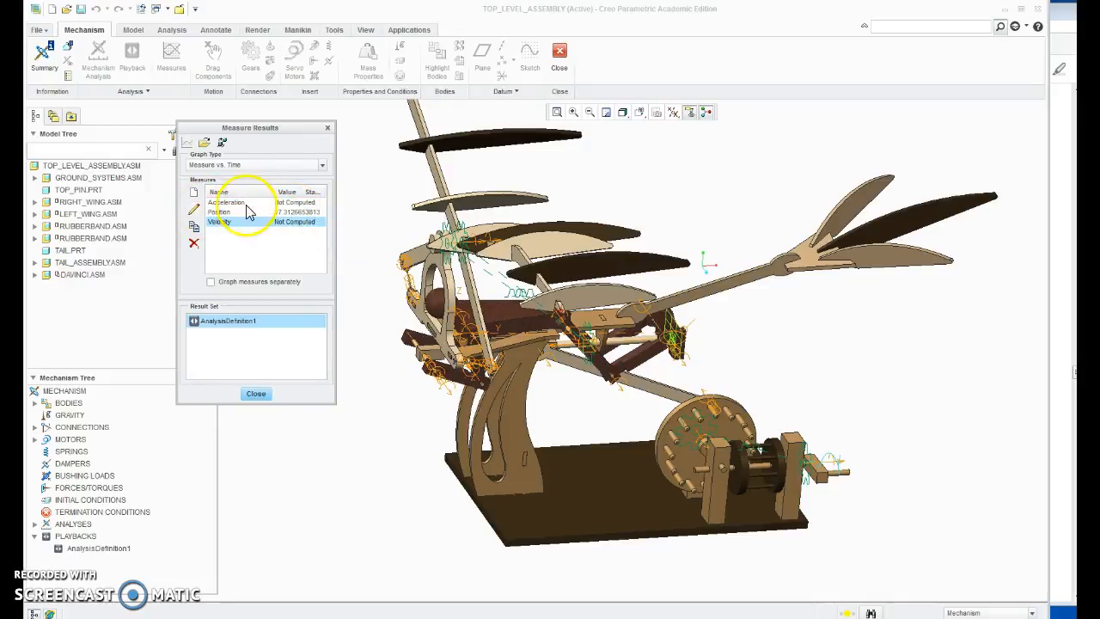
Step: Change the Velocity measure's type to Position, keeping the wing strut's edge end as its point
left_click(194, 211)
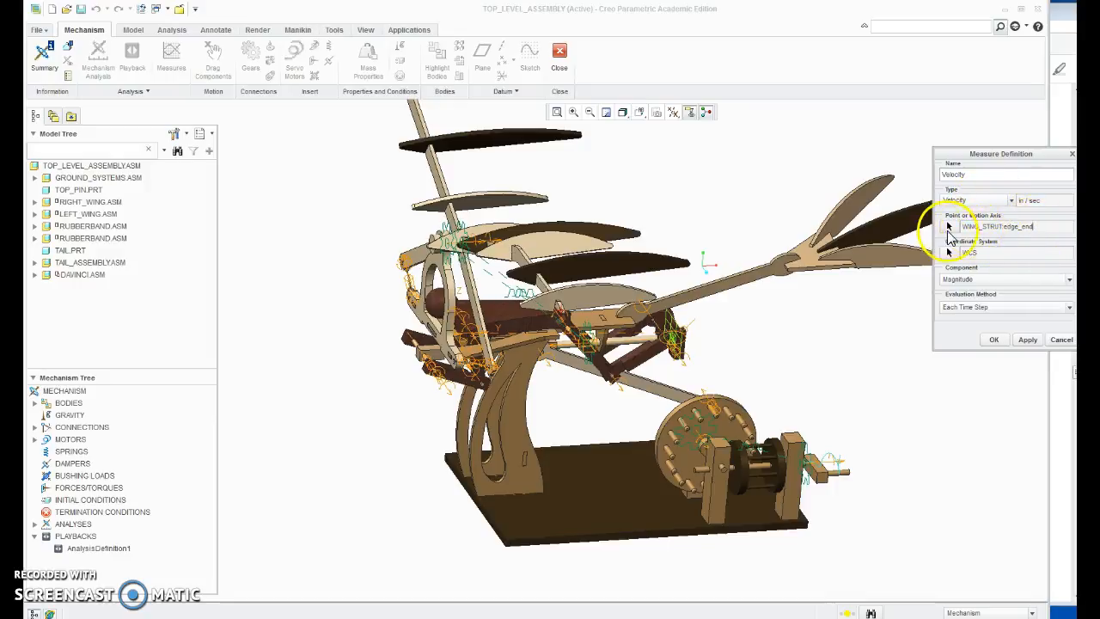
left_click(950, 227)
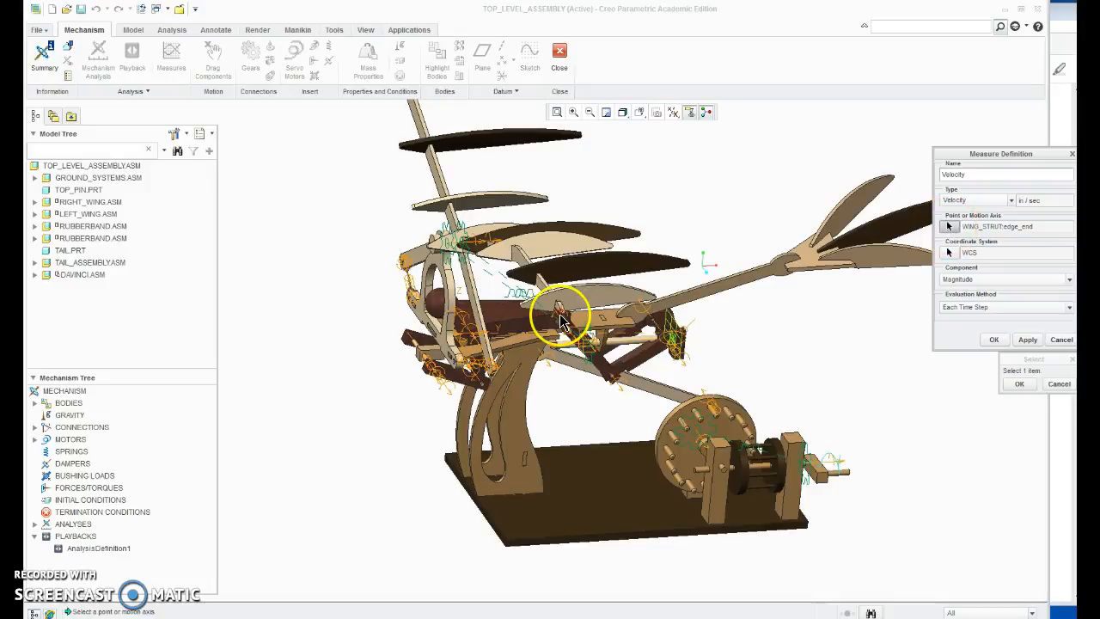
left_click(973, 201)
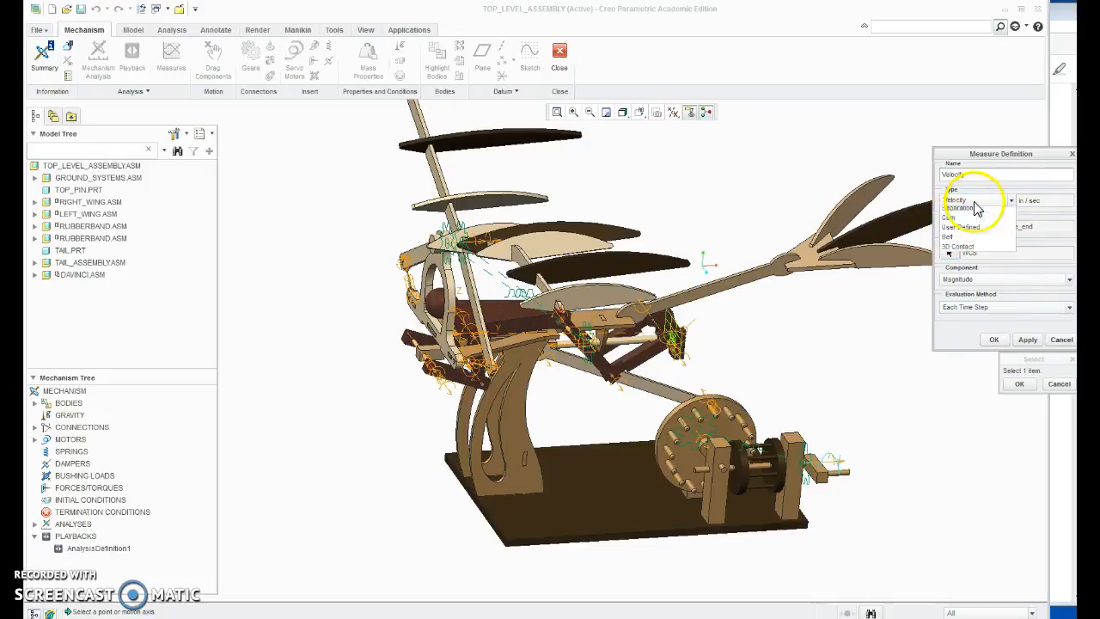
left_click(954, 212)
left_click(952, 226)
left_click(560, 311)
left_click(1038, 339)
left_click(995, 340)
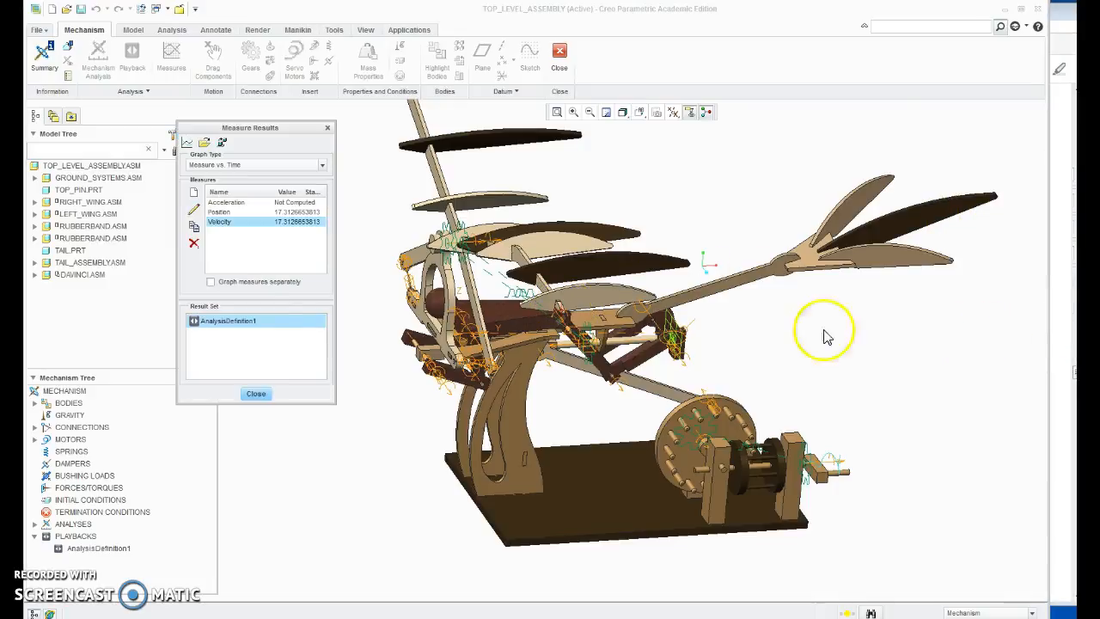
Step: Reselect the AnalysisDefinition1 result set and compare the values of the Acceleration and Velocity measures
left_click(267, 202)
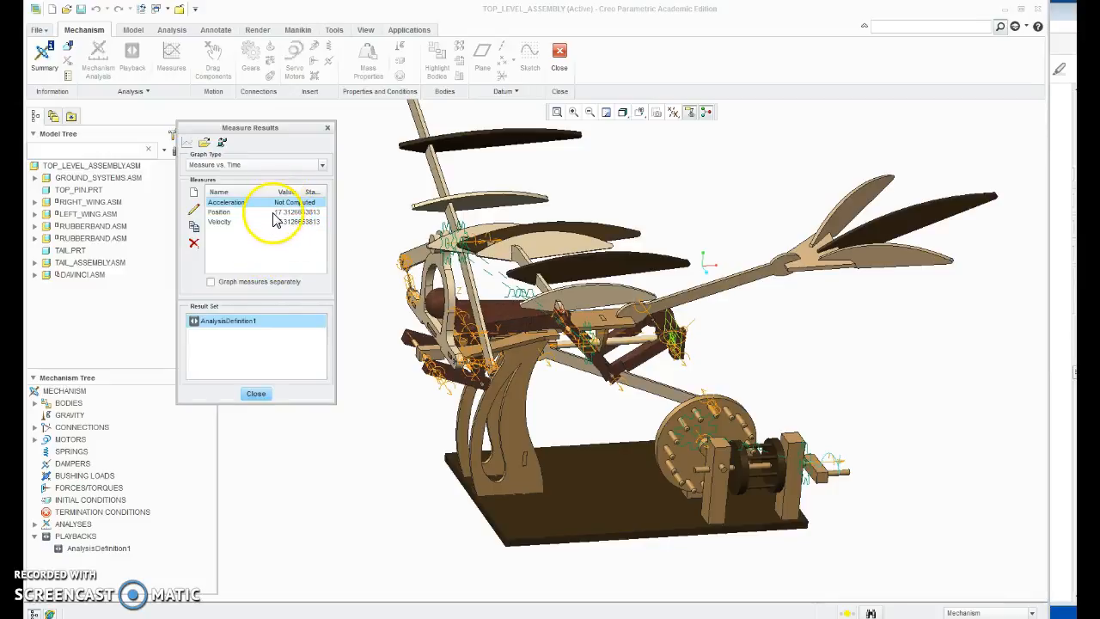
left_click(268, 222, "shift")
left_click(235, 345)
left_click(240, 321)
left_click(280, 204)
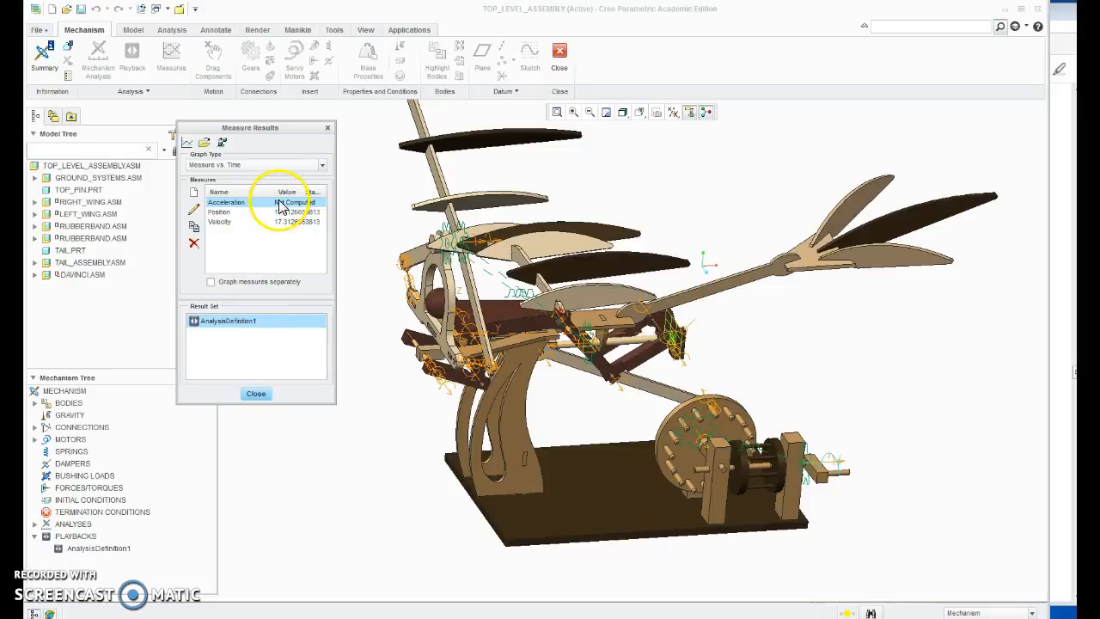
Step: Set the Velocity measure's type to Velocity and reselect the wing strut's edge end as its point
left_click(230, 222)
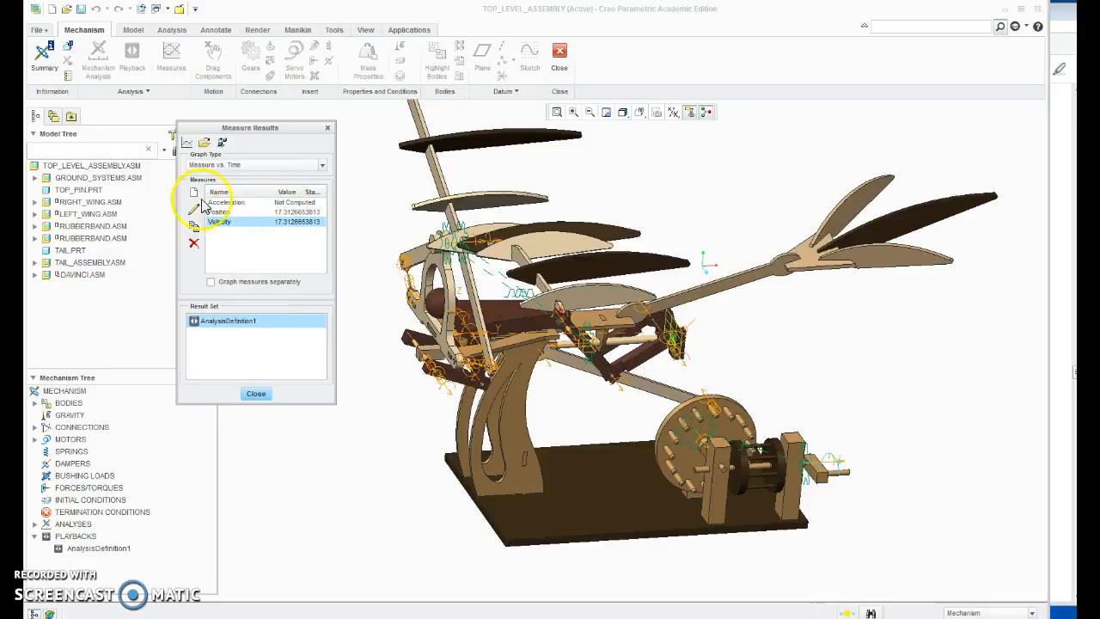
left_click(194, 208)
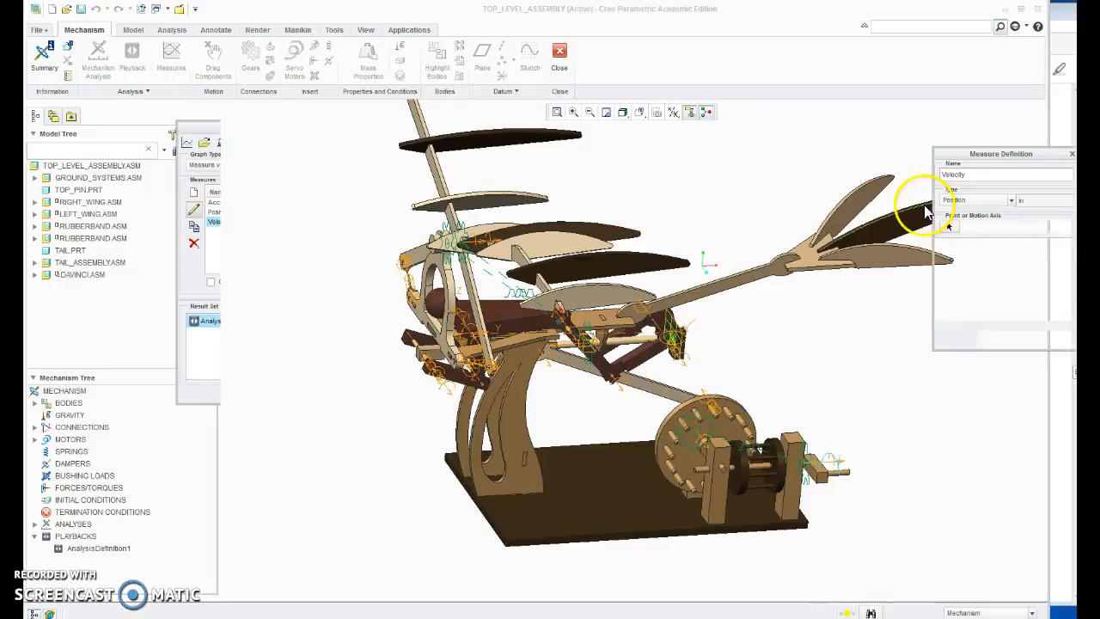
left_click(978, 206)
left_click(975, 220)
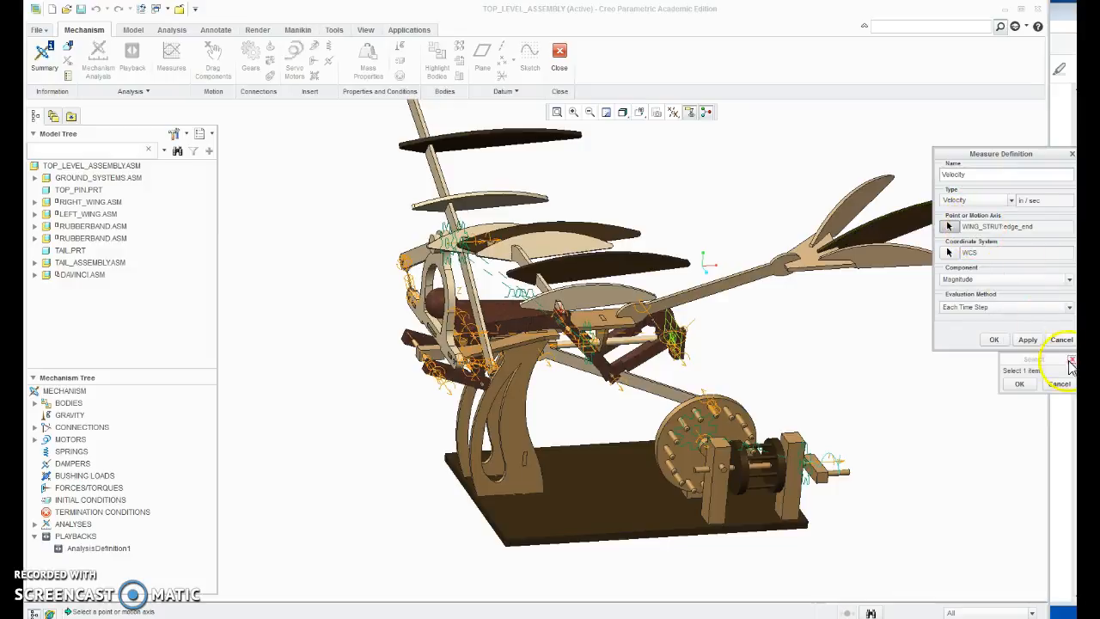
left_click(562, 309)
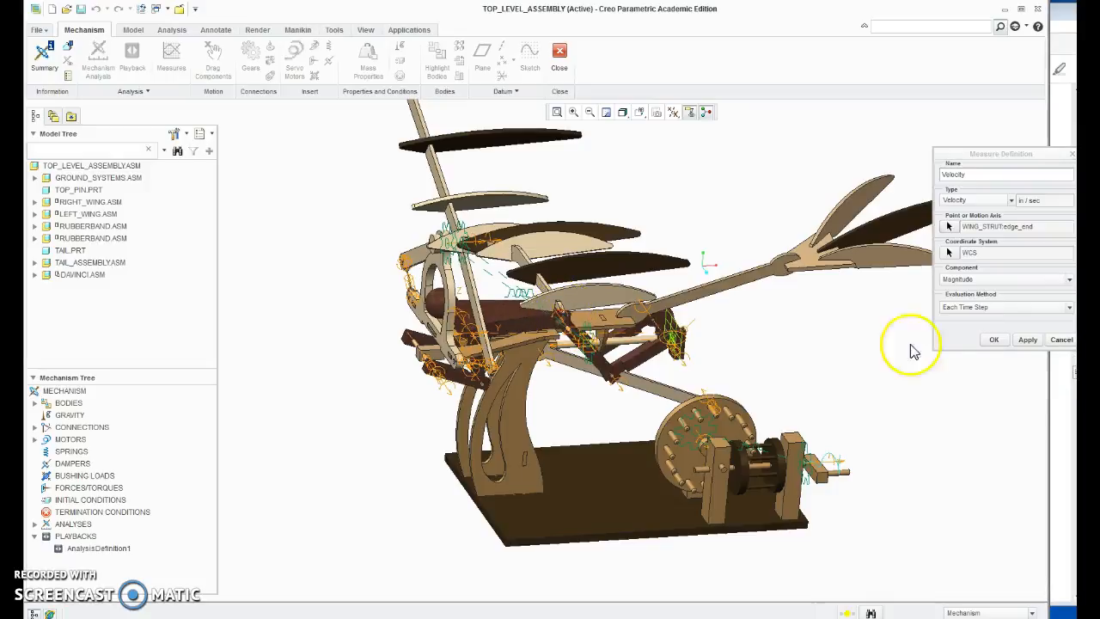
left_click(994, 339)
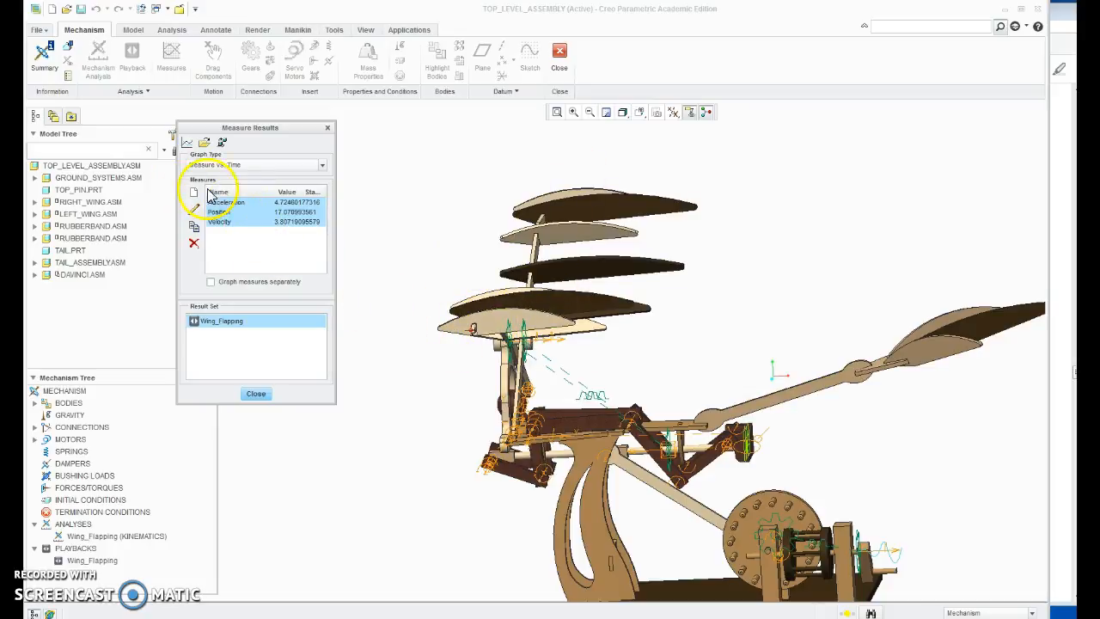
Step: Switch to the Exercise 3 PDF in Adobe Acrobat Reader and read on through steps 45 and 46 on graphing the measures
key("alt+Tab")
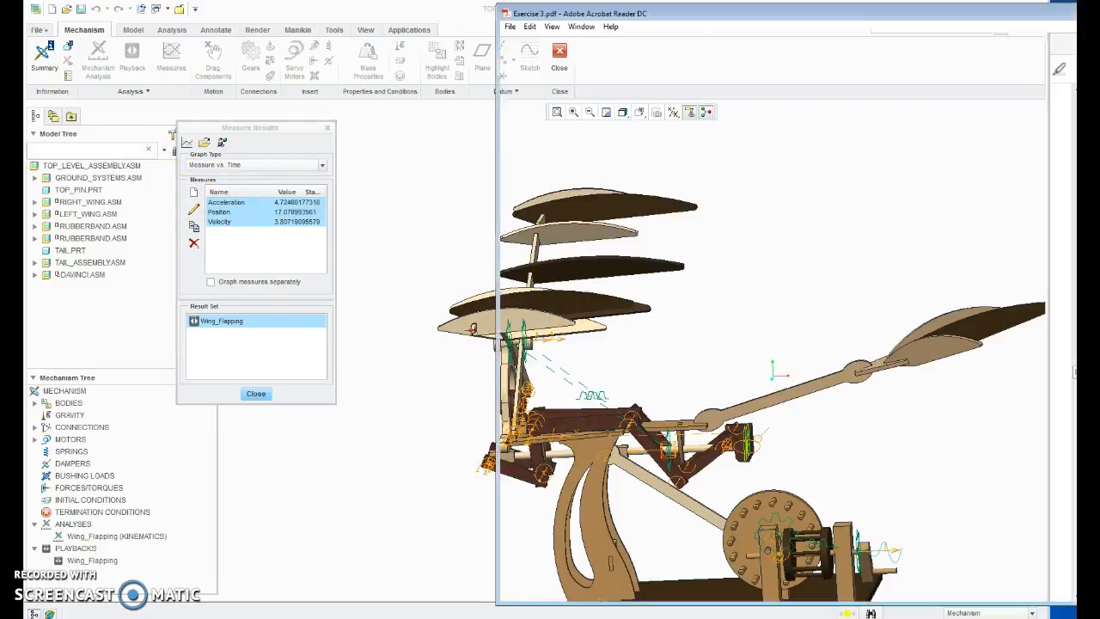
scroll(760, 342, "down", 1)
scroll(760, 342, "down", 10)
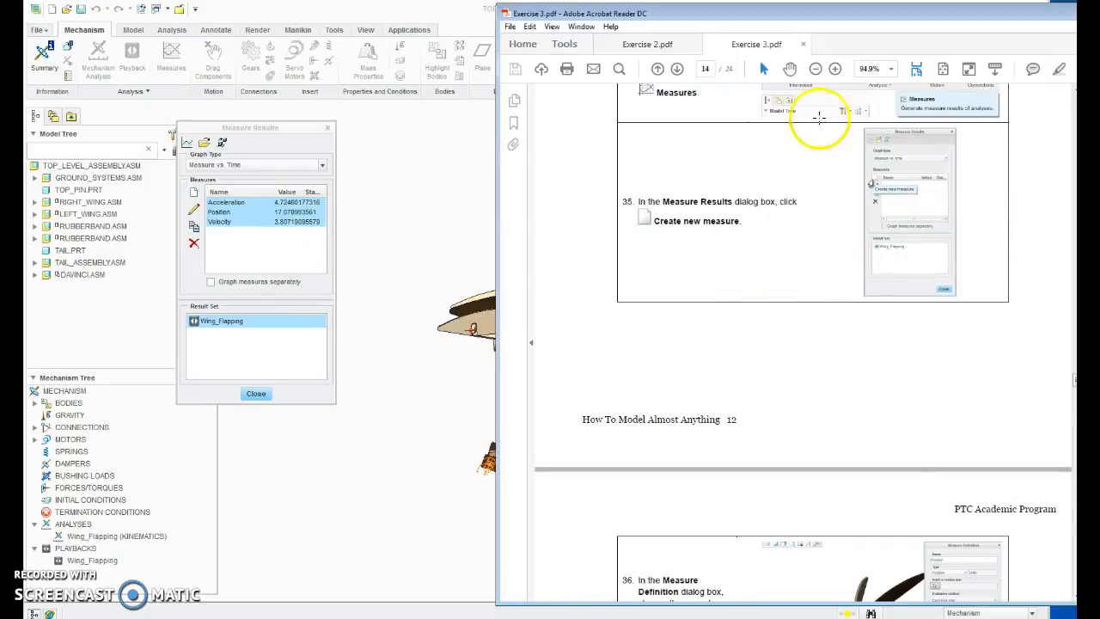
scroll(921, 307, "down", 10)
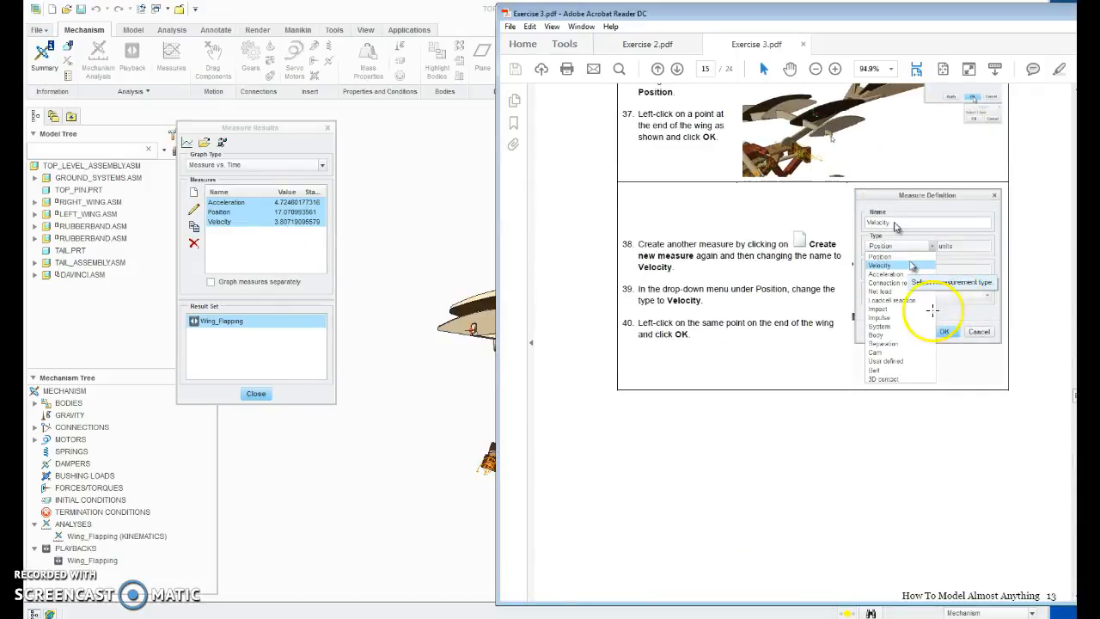
scroll(906, 411, "down", 10)
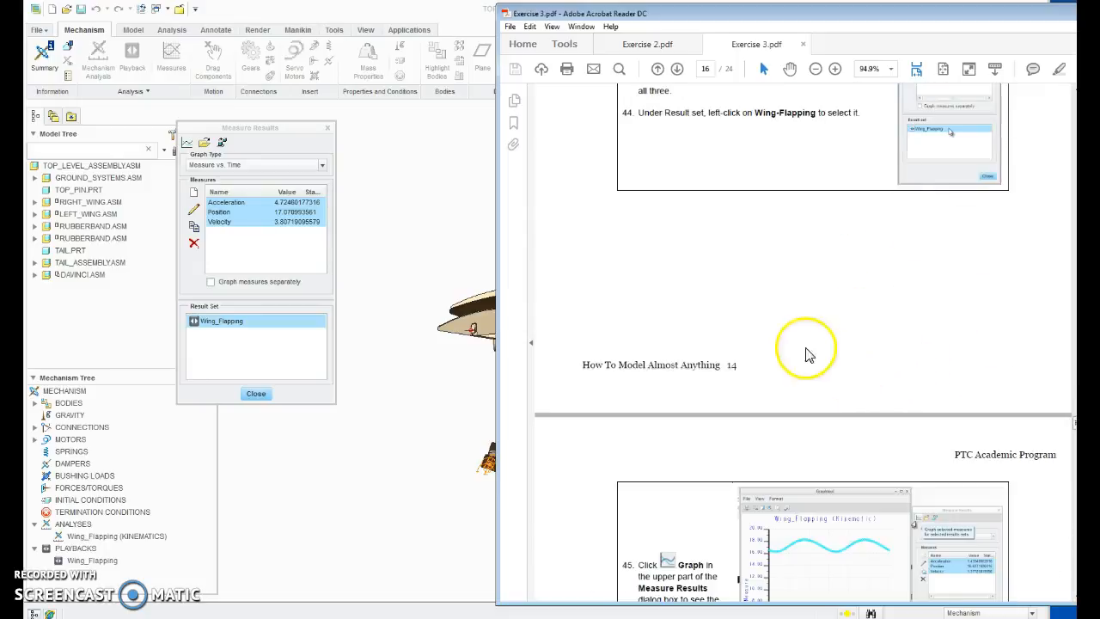
Step: In Creo Parametric, graph the three selected measures for Wing_Flapping and close the Measure Results, keeping the Graphtool open
left_click(184, 144)
left_click(187, 146)
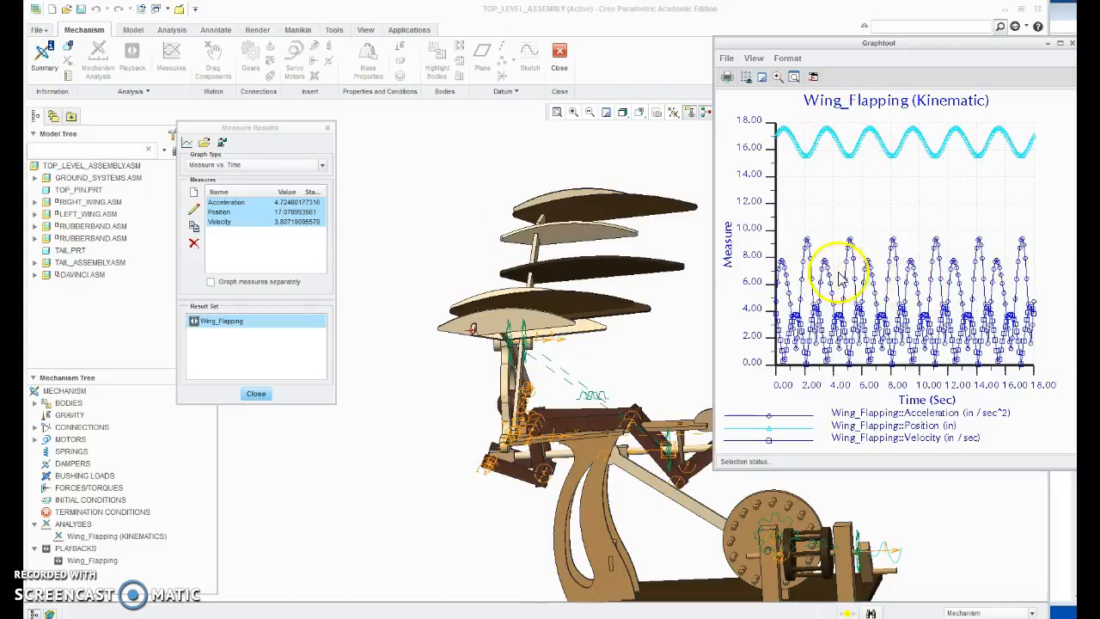
left_click(256, 393)
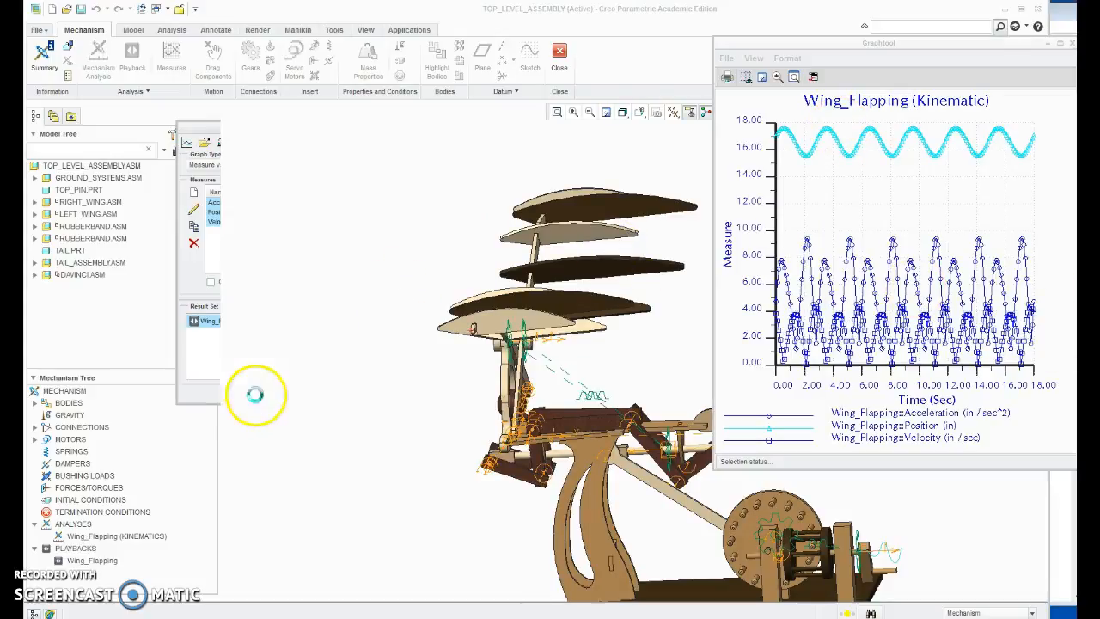
left_click_drag(842, 49, 848, 83)
Step: Play the Wing_Flapping playback with the animation controls clear of the graph, and stop it after watching the motion
left_click(92, 559)
right_click(94, 562)
left_click(123, 584)
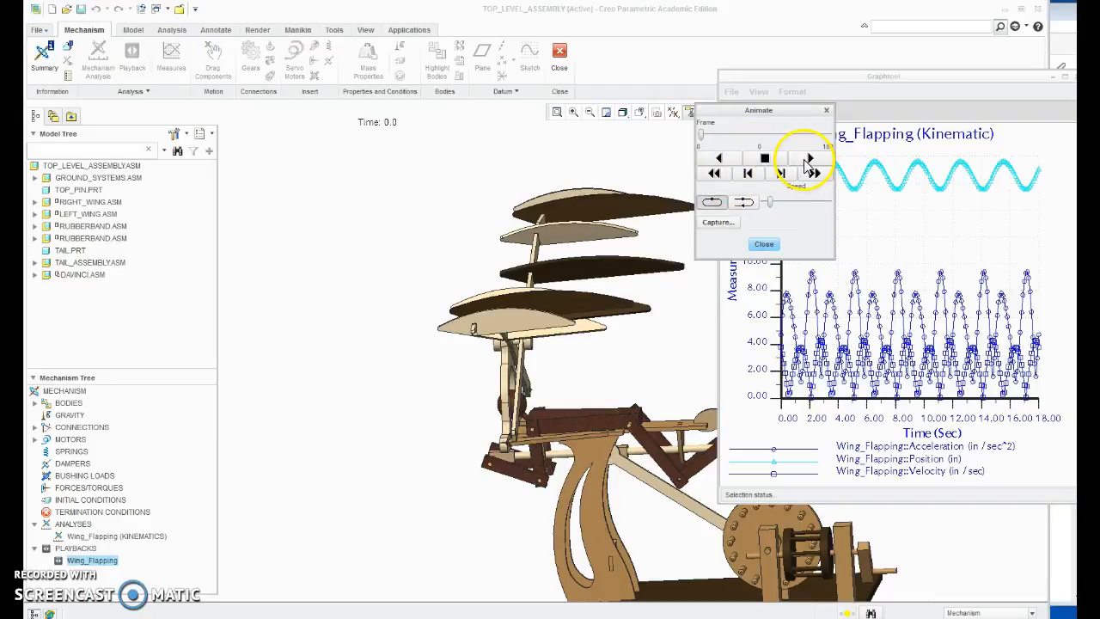
left_click(808, 160)
left_click_drag(772, 114, 306, 139)
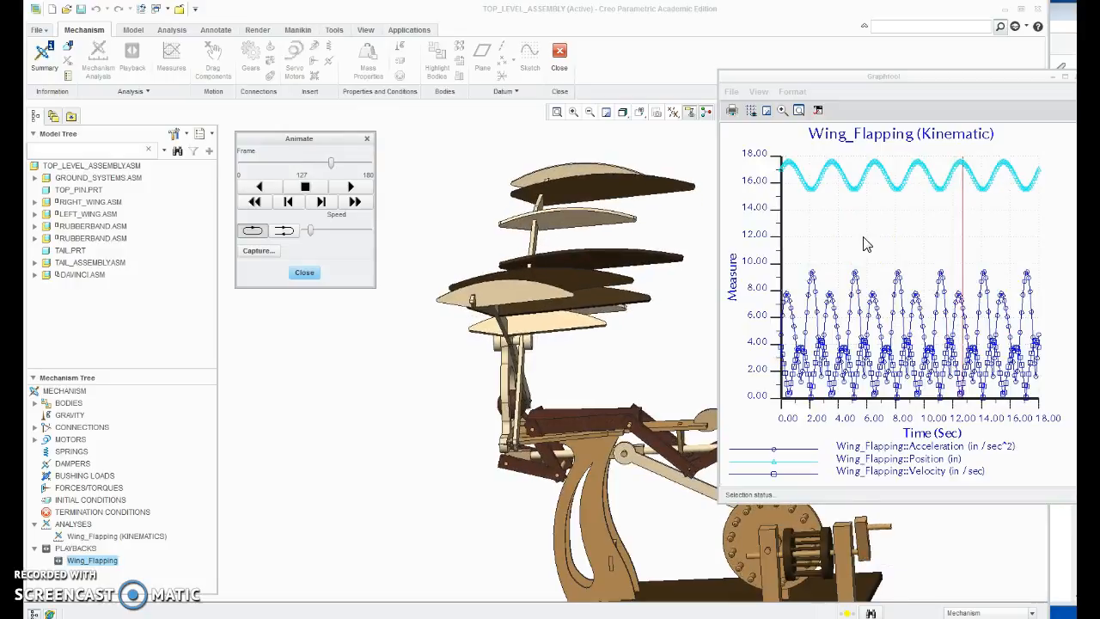
left_click(305, 187)
Step: Move the graph aside and return to the Exercise 3 PDF to read steps 47 to 51 on playback and closing the session
left_click_drag(980, 79, 754, 83)
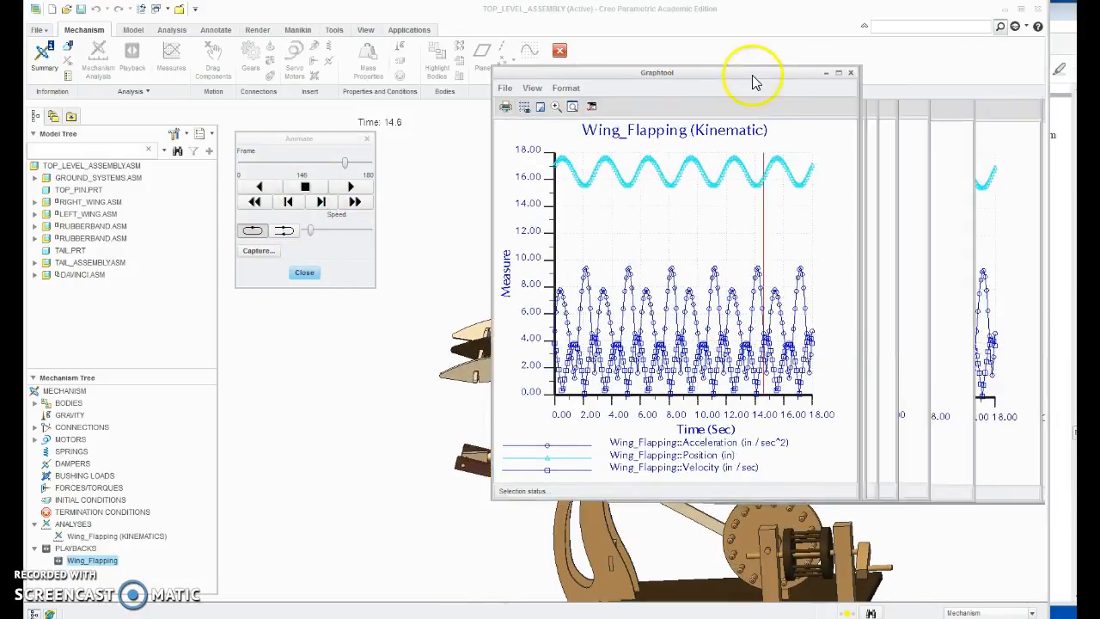
left_click(1059, 344)
scroll(803, 442, "down", 10)
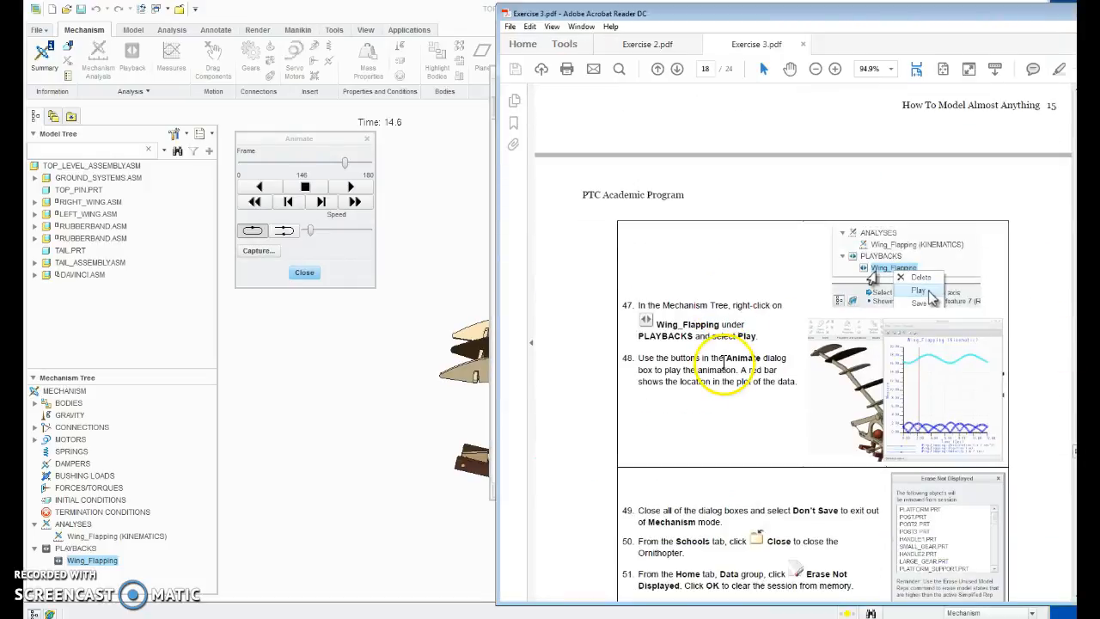
scroll(878, 354, "down", 5)
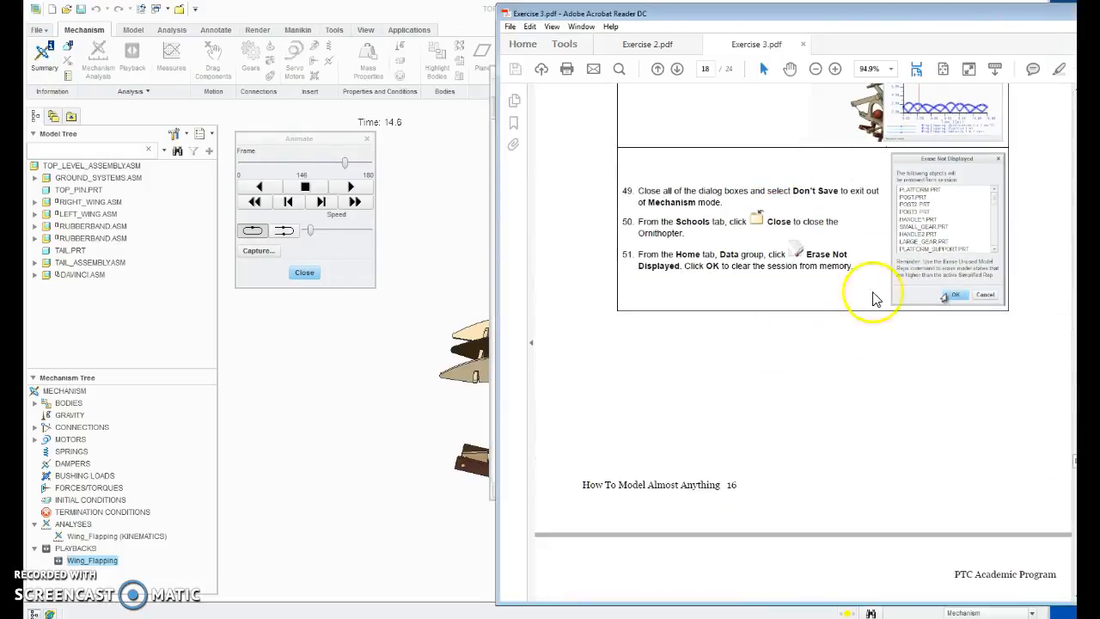
Step: Read the ornithopter review and the Jet_Pack practice exercise in the Exercise 3 PDF, and highlight questions 1 to 7
scroll(848, 283, "down", 8)
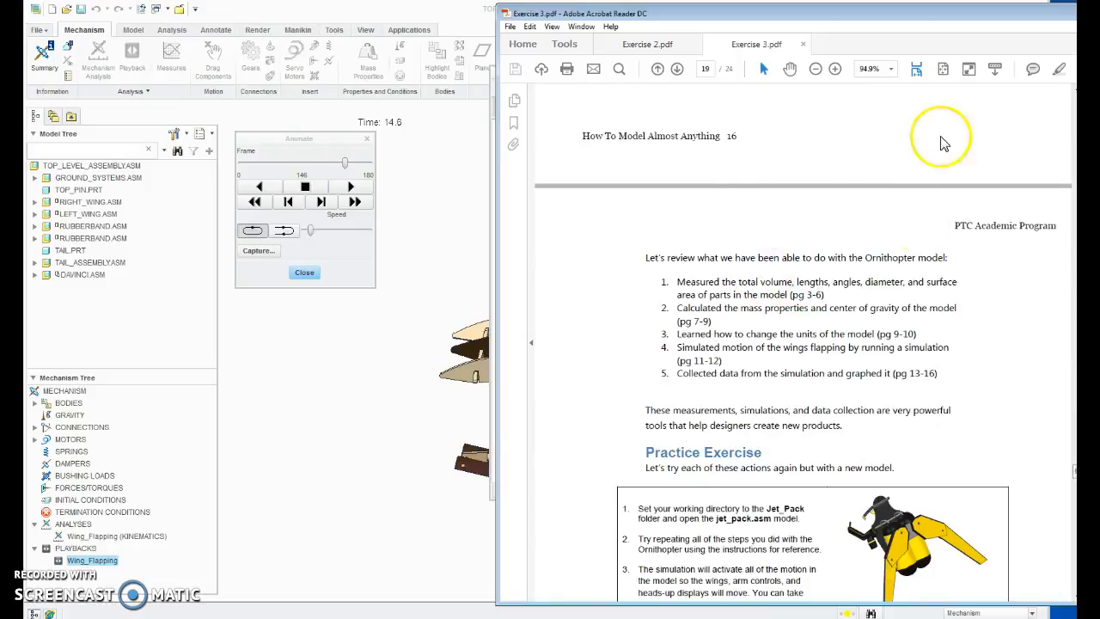
scroll(719, 308, "down", 3)
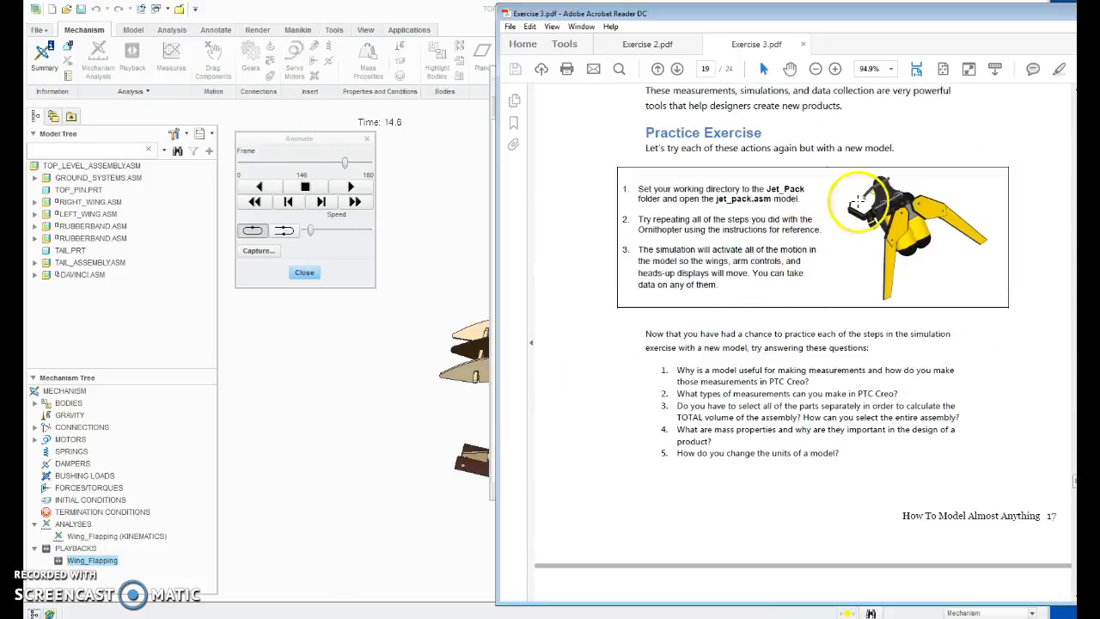
scroll(713, 233, "down", 9)
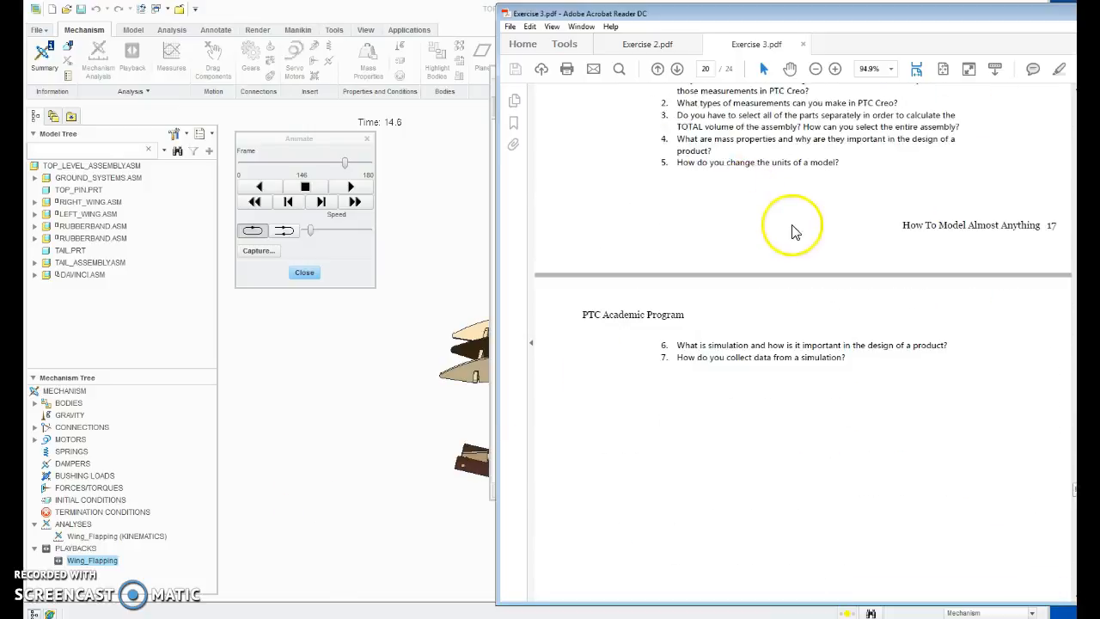
scroll(808, 224, "up", 5)
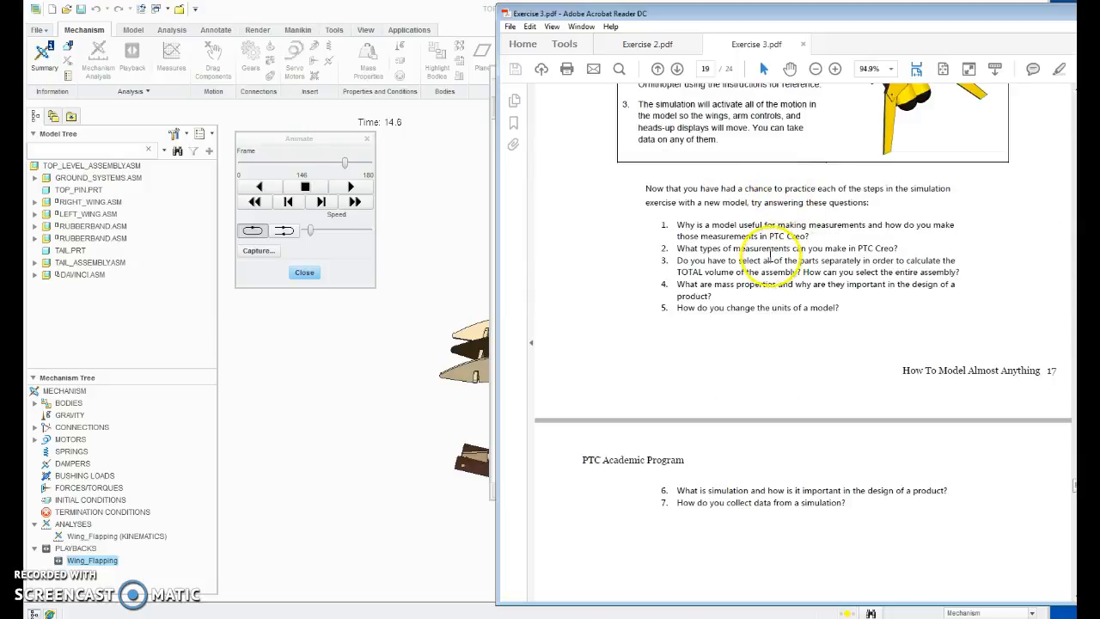
scroll(770, 256, "down", 15)
scroll(825, 249, "up", 8)
left_click_drag(878, 345, 749, 246)
scroll(740, 223, "up", 3)
left_click_drag(665, 226, 864, 513)
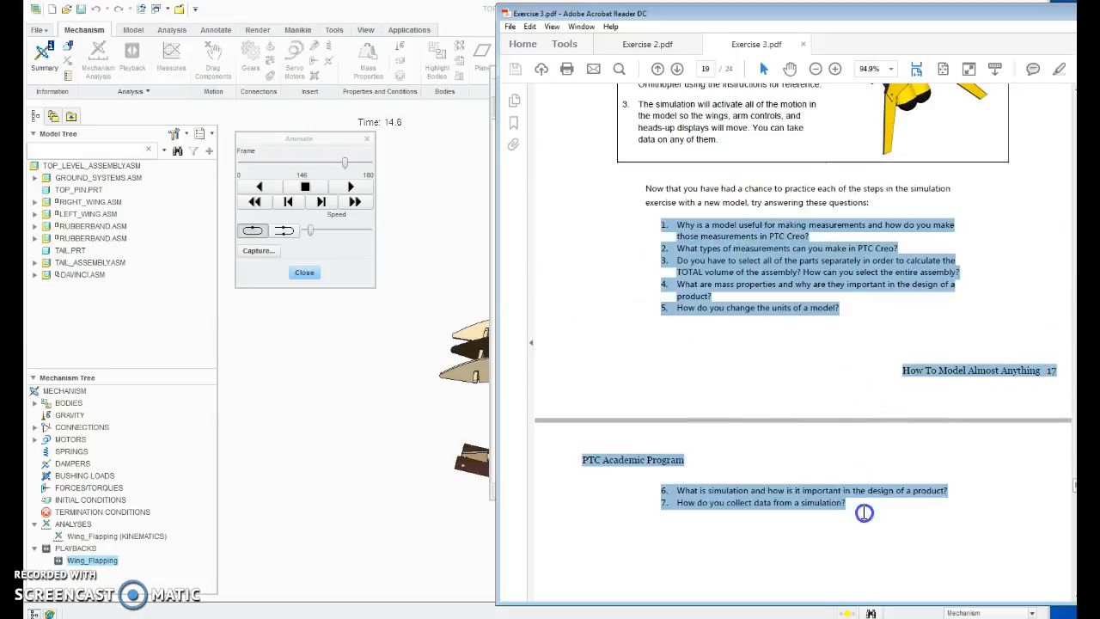
Step: Read through the FTC Robot assignment, from measuring total volume in Step 1 to plotting hook position data in Step 5
scroll(759, 356, "down", 10)
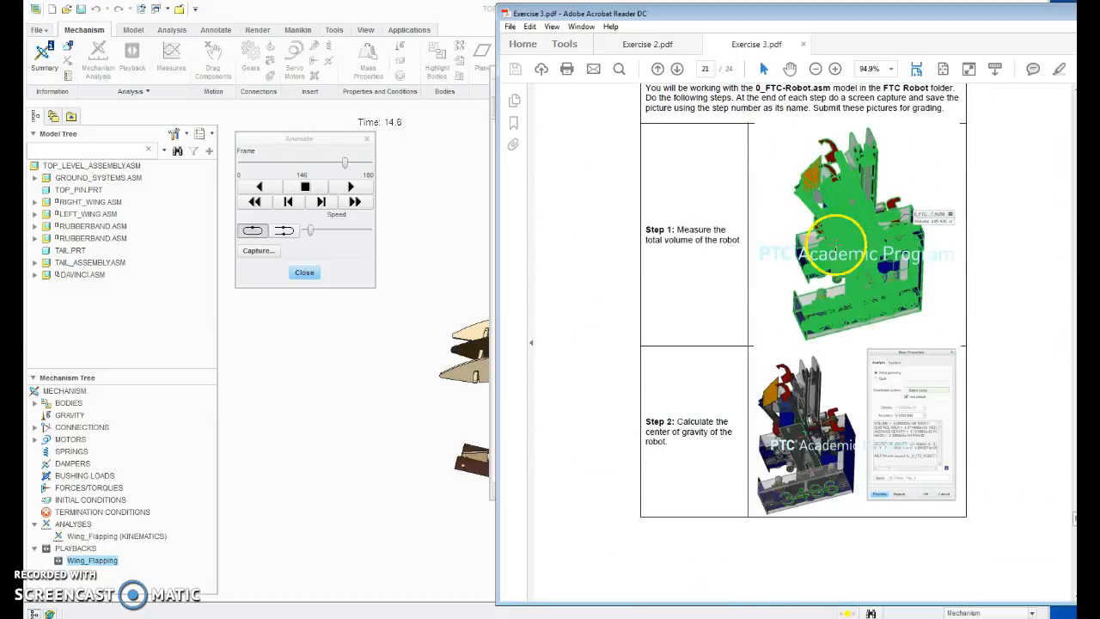
scroll(748, 253, "down", 8)
scroll(847, 363, "down", 8)
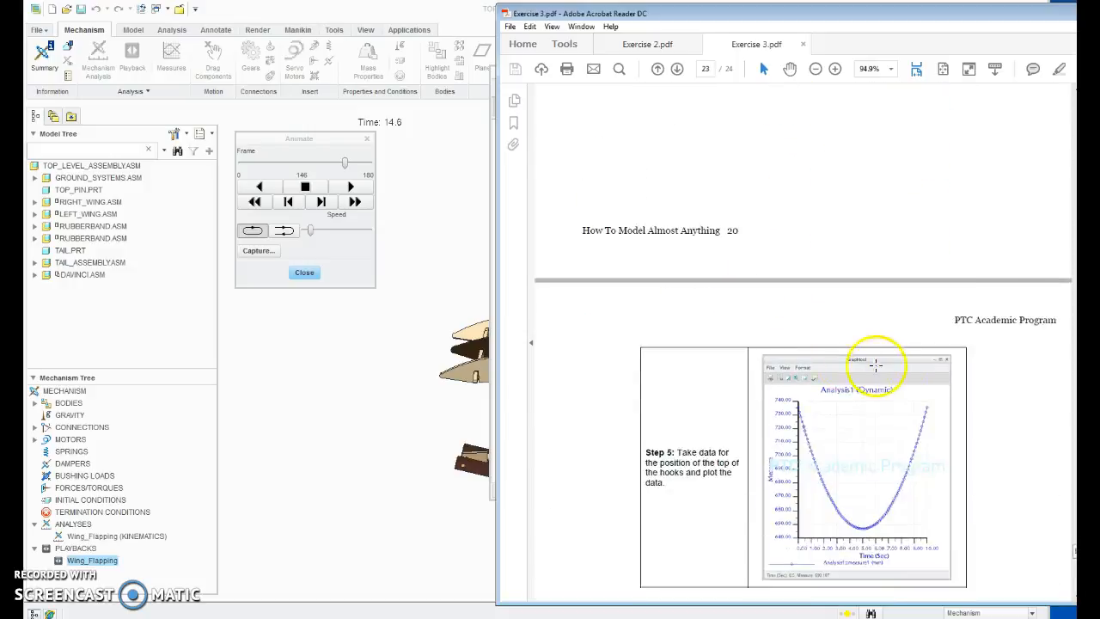
scroll(875, 365, "down", 6)
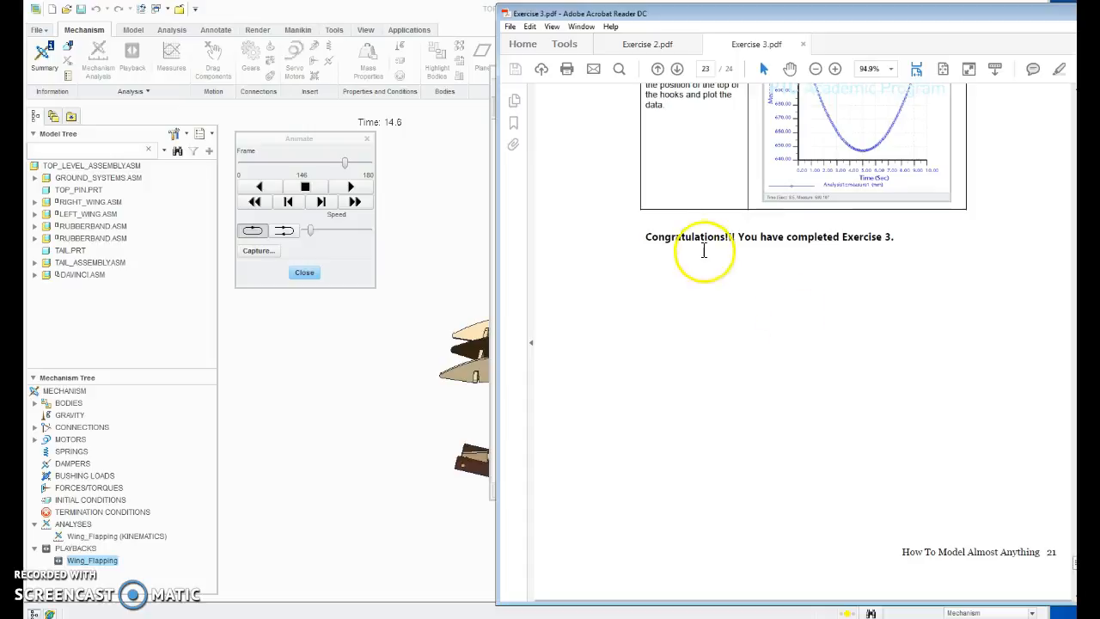
scroll(808, 258, "up", 5)
scroll(818, 236, "up", 8)
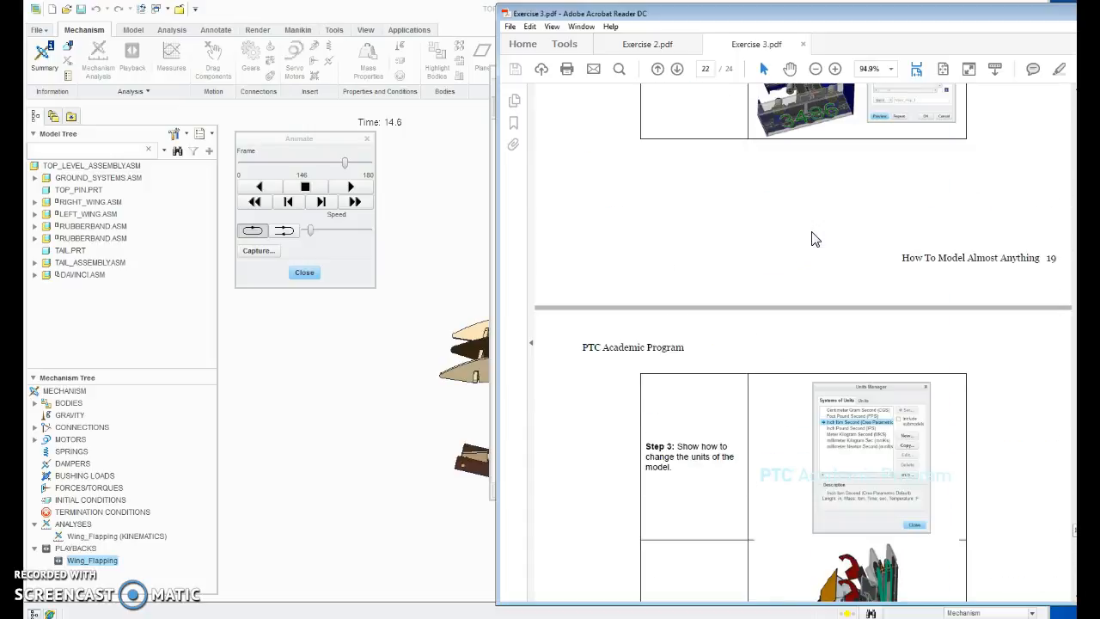